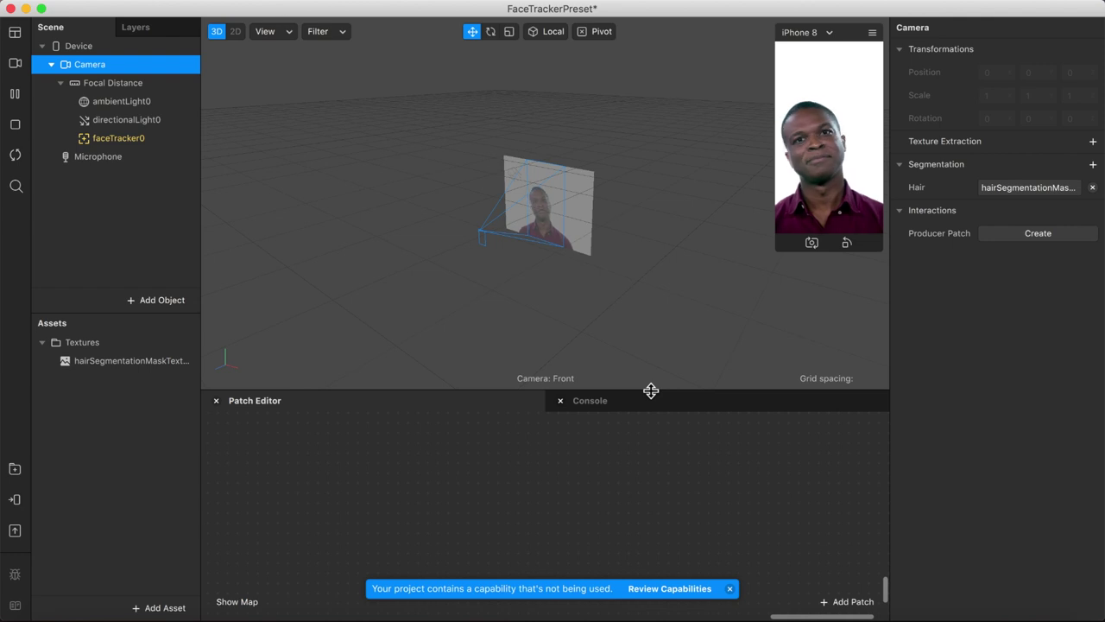
Step: Insert a Rectangle object into the scene
{"action": "left_click", "coordinate": [90, 366]}
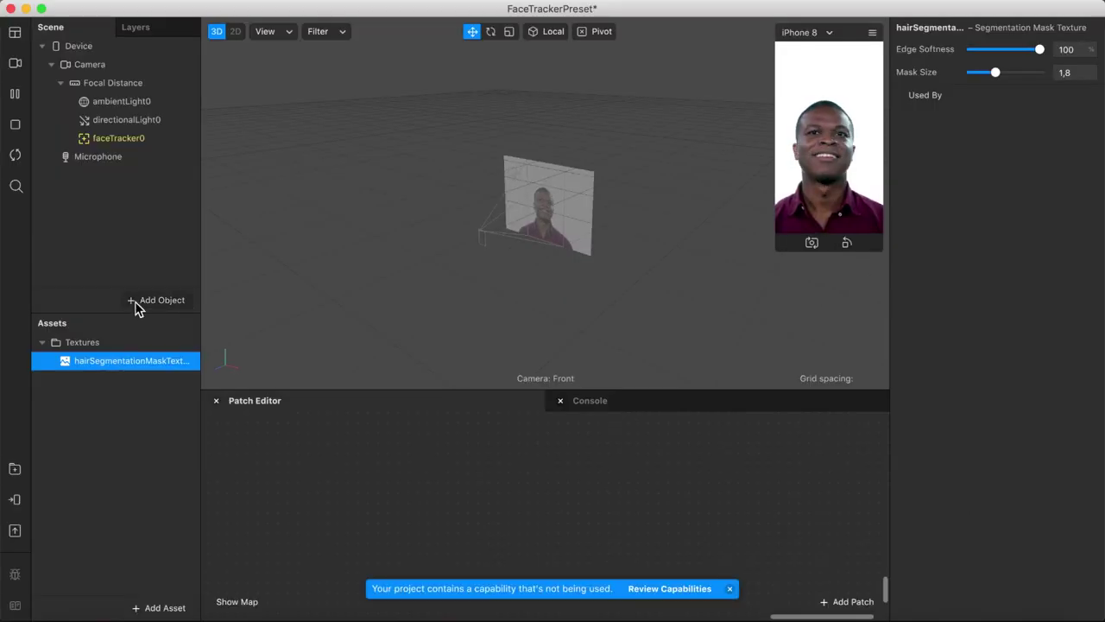
{"action": "left_click", "coordinate": [137, 308]}
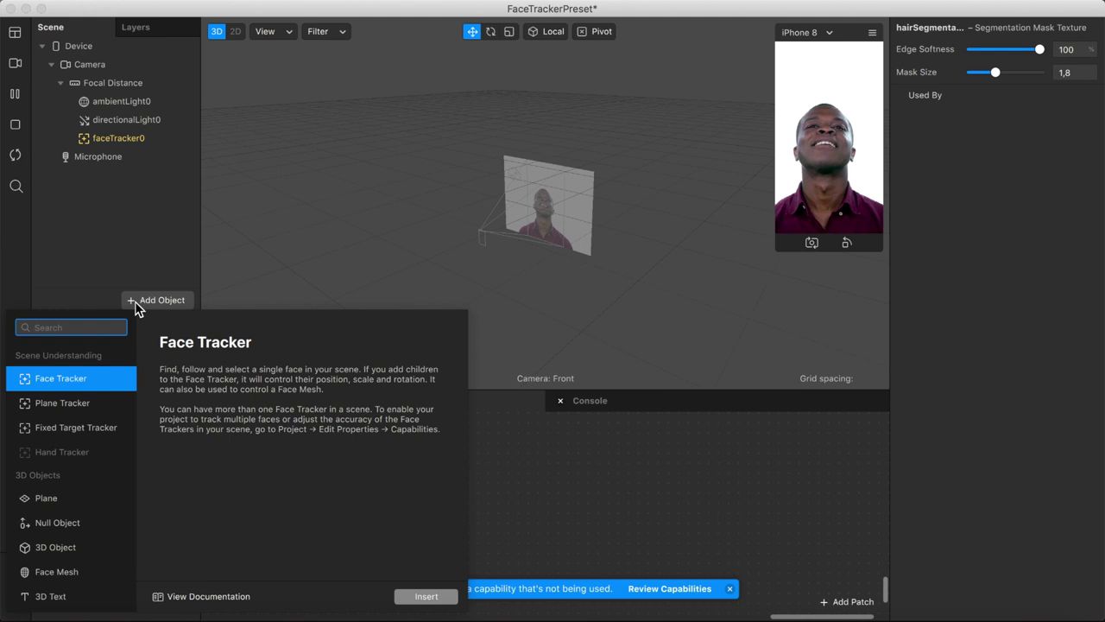
{"action": "scroll", "coordinate": [98, 482], "scroll_direction": "down", "scroll_amount": 4}
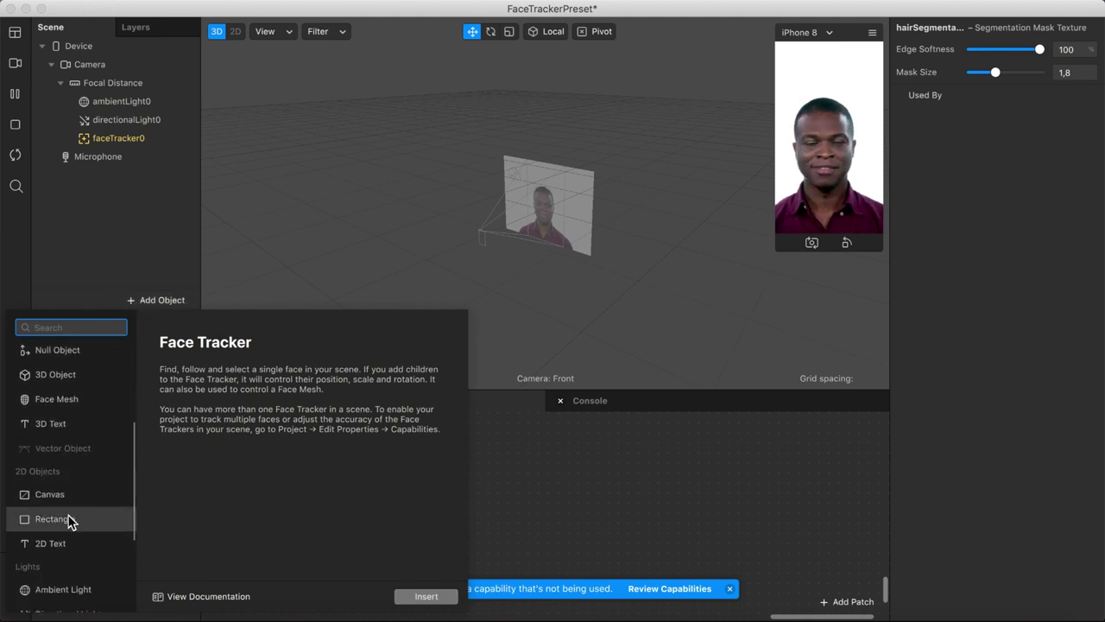
{"action": "left_click", "coordinate": [71, 535]}
{"action": "left_click", "coordinate": [423, 595]}
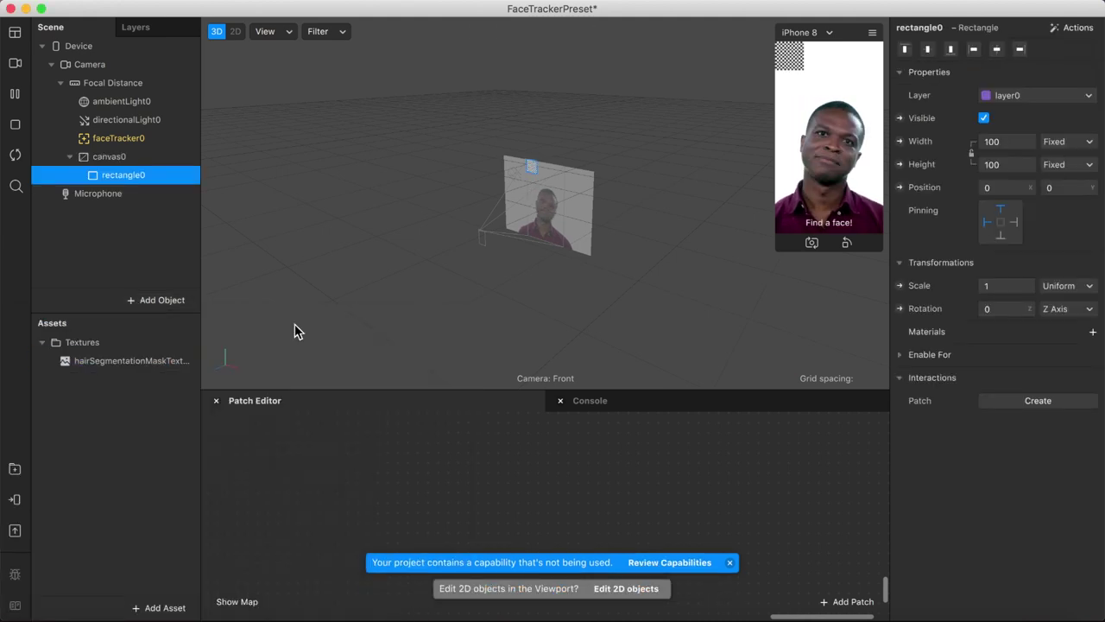
Step: Make the rectangle fill the full width and height of the canvas
{"action": "left_click", "coordinate": [999, 143]}
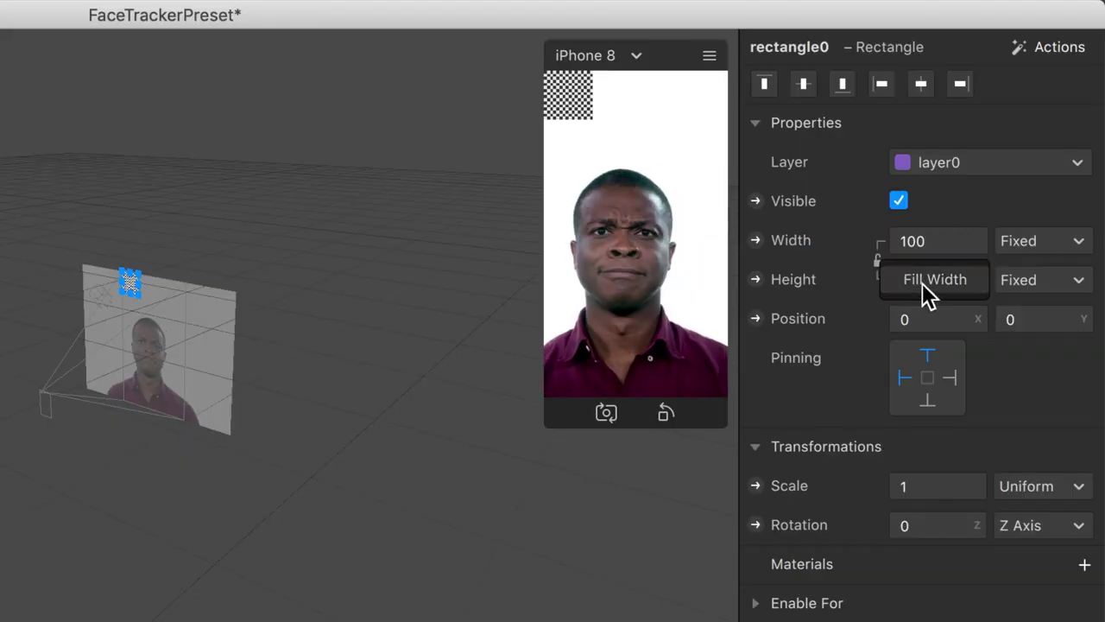
{"action": "left_click", "coordinate": [922, 288]}
{"action": "left_click", "coordinate": [919, 281]}
{"action": "left_click", "coordinate": [923, 317]}
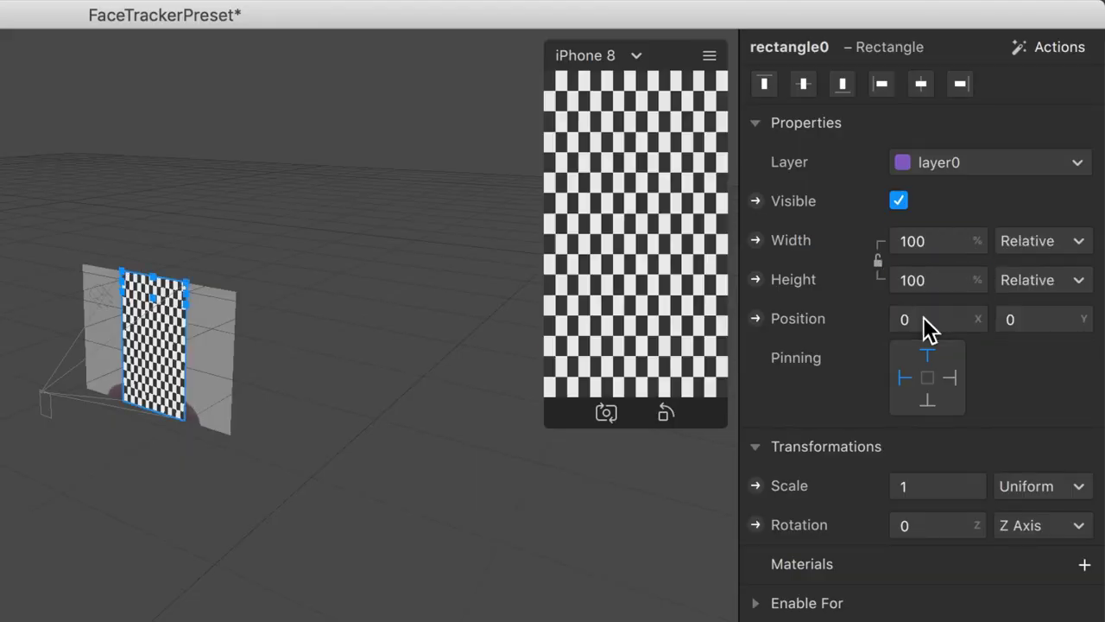
Step: Create a new material for the rectangle and rename the material as Hair
{"action": "left_click", "coordinate": [1084, 568]}
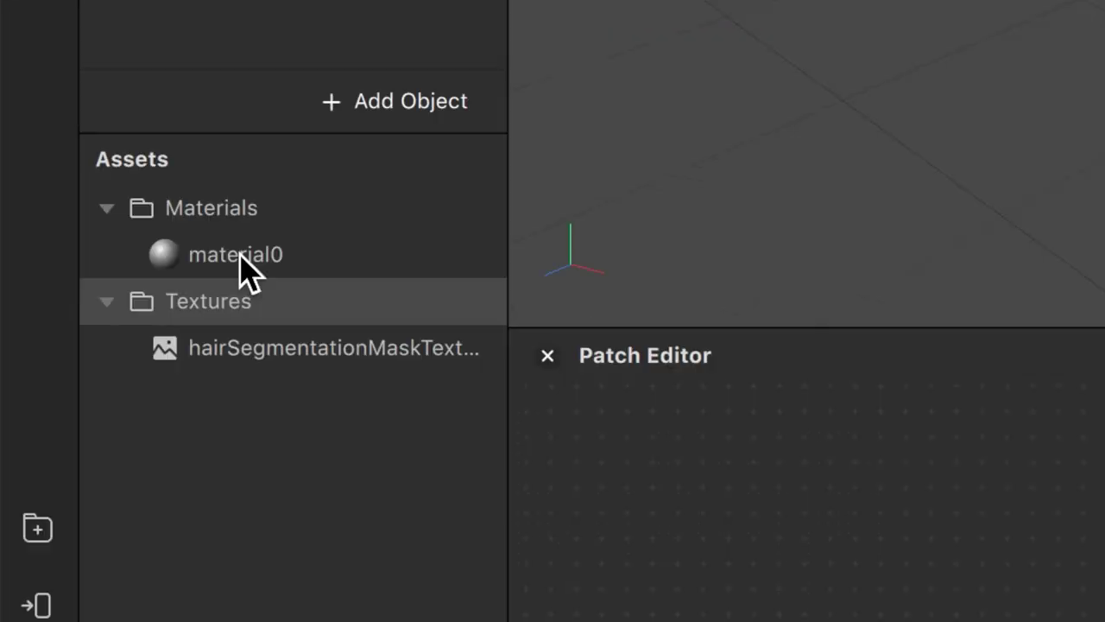
{"action": "left_click", "coordinate": [95, 364]}
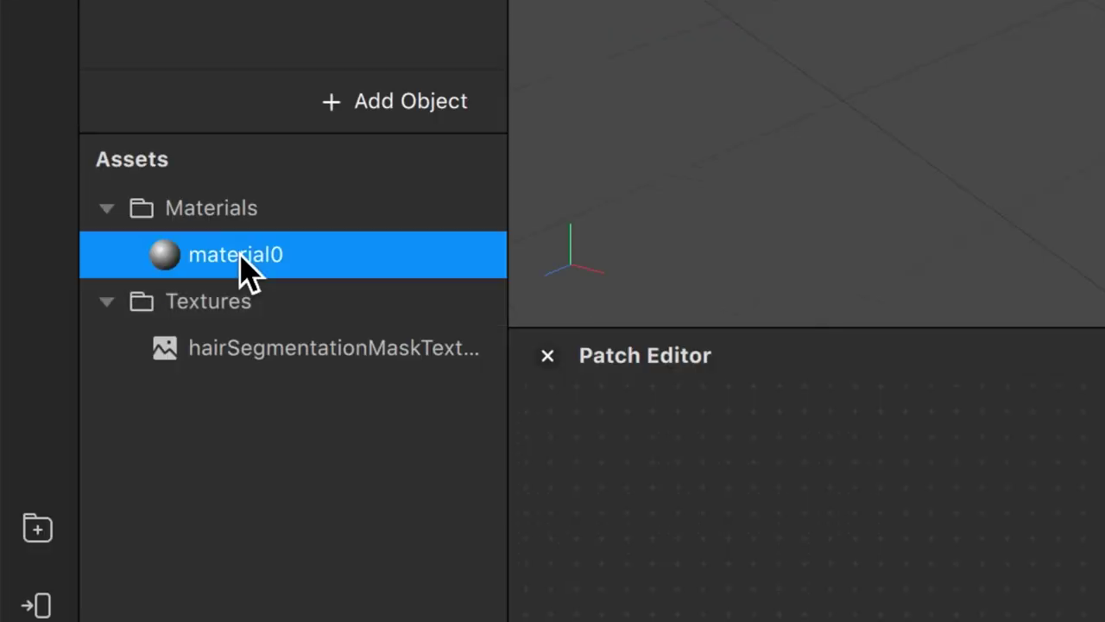
{"action": "right_click", "coordinate": [95, 362]}
{"action": "left_click", "coordinate": [326, 285]}
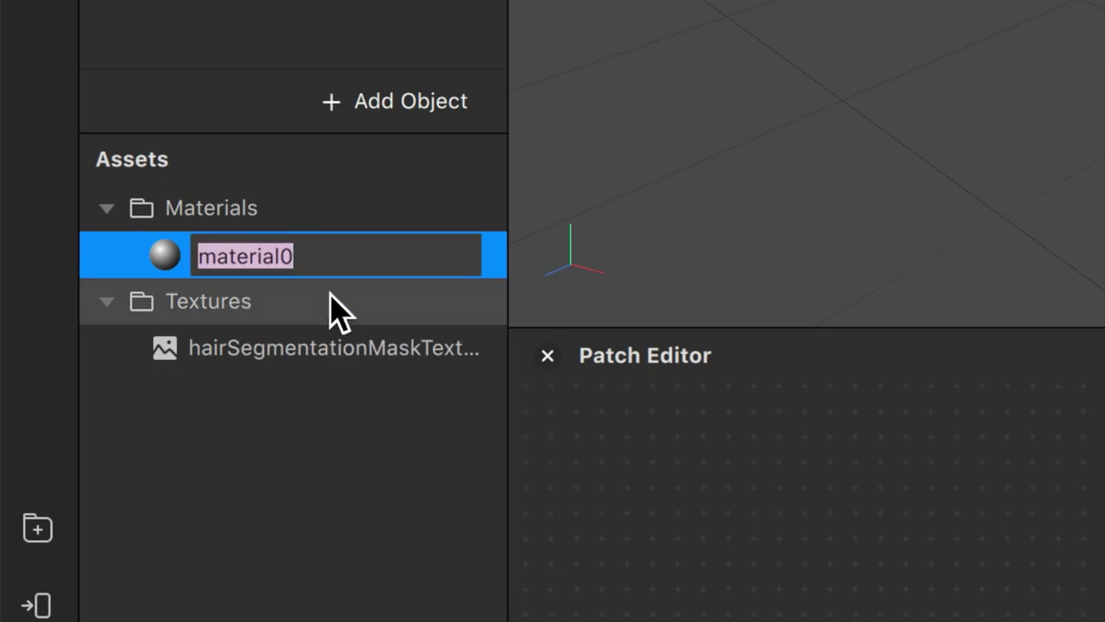
{"action": "type", "text": "Hair"}
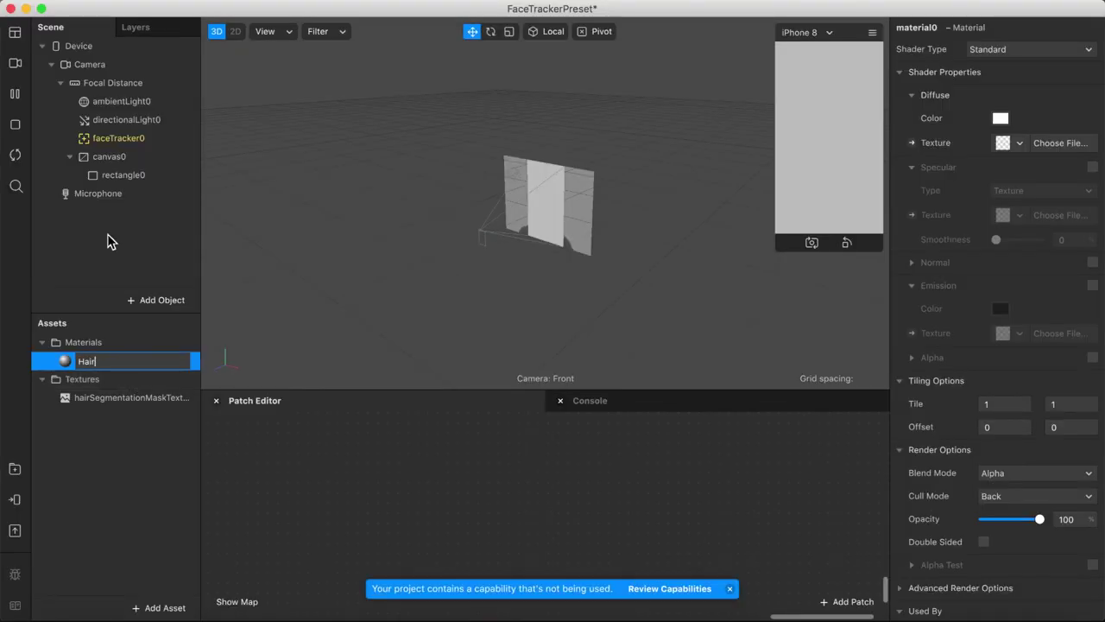
Step: Rename the rectangle object under the canvas as Hair
{"action": "left_click", "coordinate": [120, 178]}
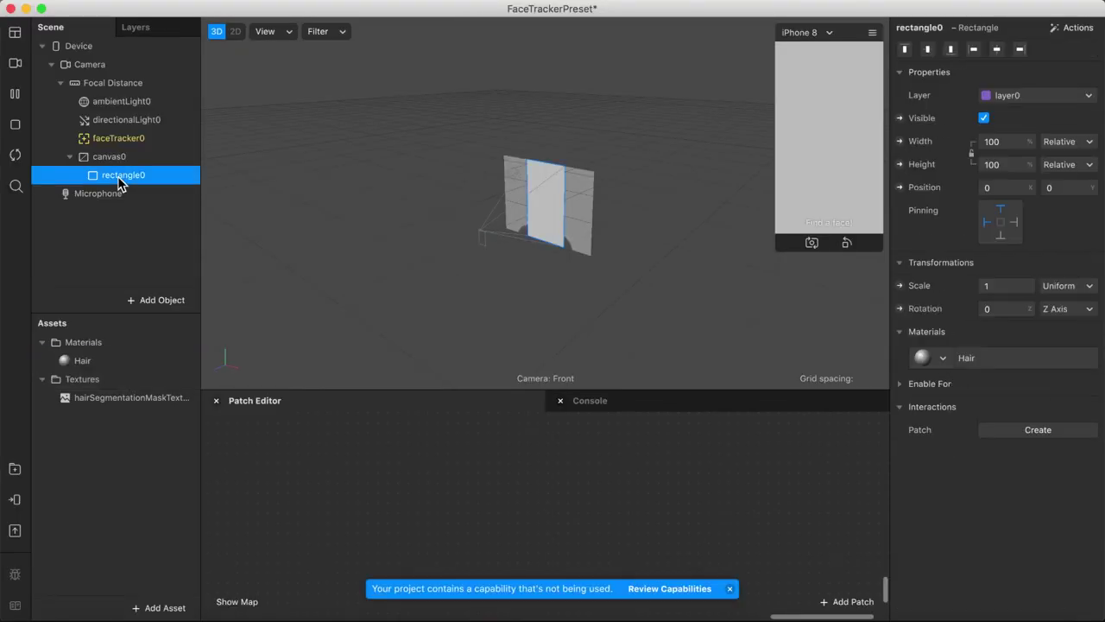
{"action": "right_click", "coordinate": [120, 182]}
{"action": "left_click", "coordinate": [162, 223]}
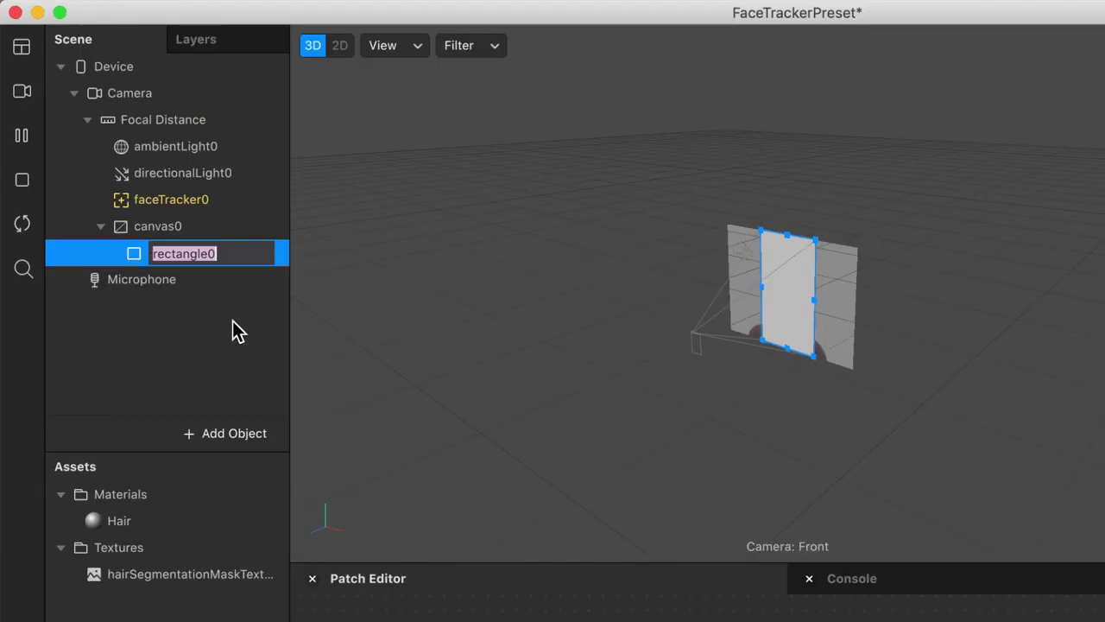
{"action": "type", "text": "Hair"}
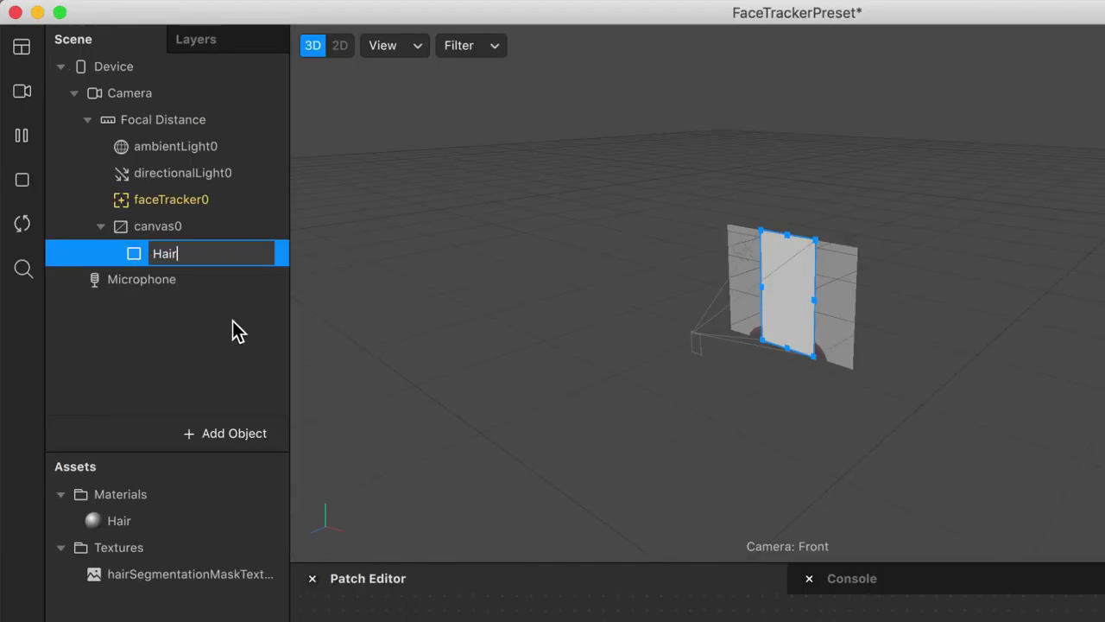
{"action": "key", "text": "Return"}
Step: Set the Hair material's shader type to Flat
{"action": "double_click", "coordinate": [148, 515]}
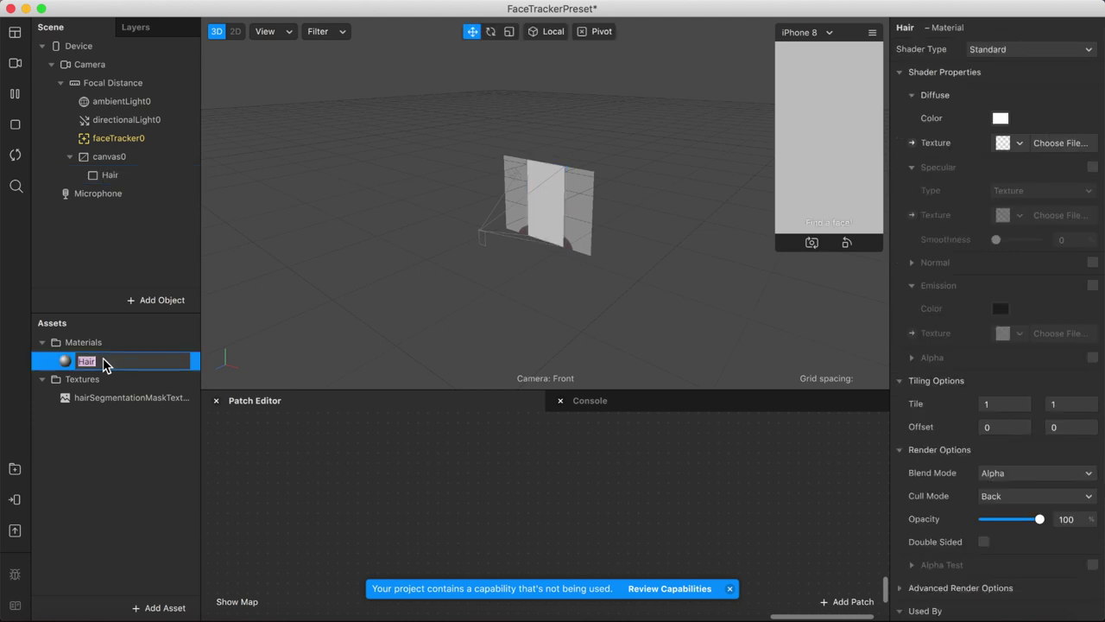
{"action": "left_click", "coordinate": [1001, 49]}
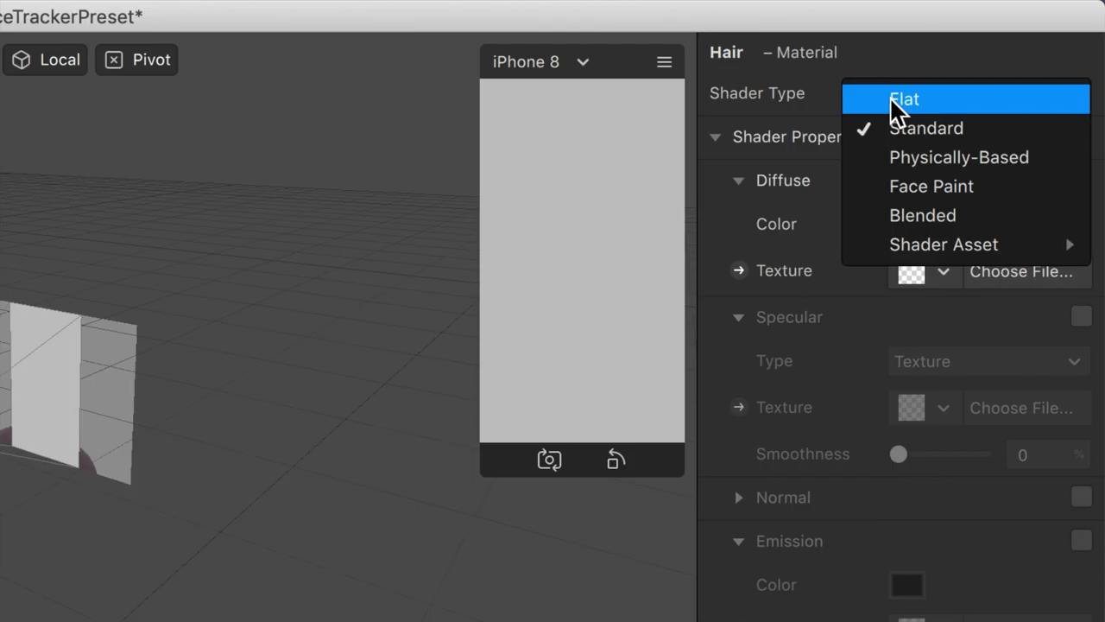
{"action": "left_click", "coordinate": [898, 98]}
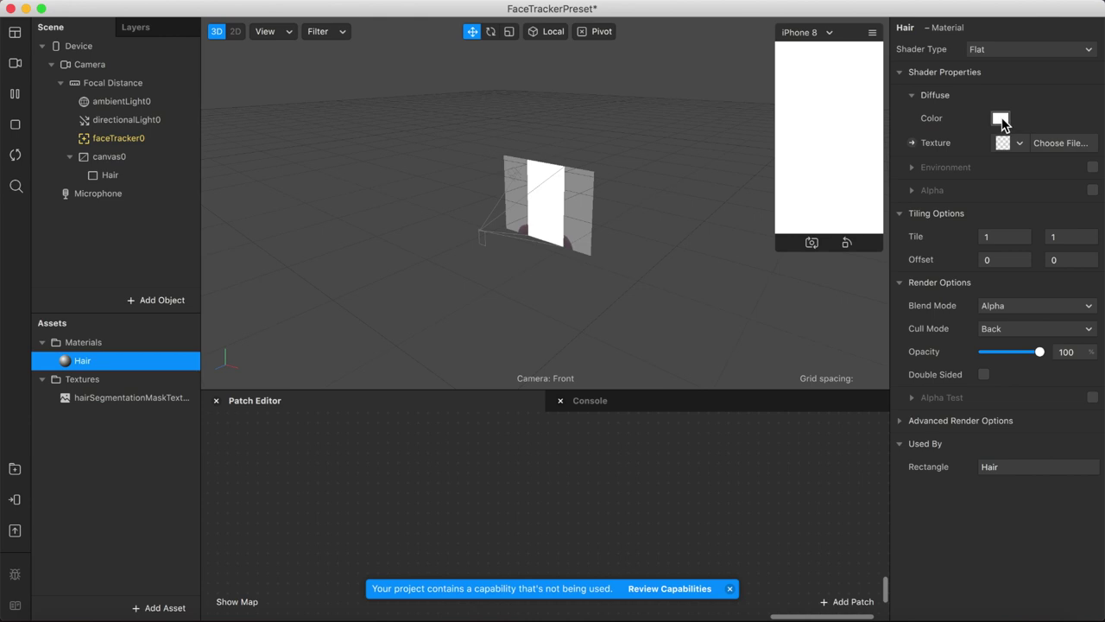
Step: Set the Hair material's diffuse color to a bright cyan blue using the color wheel
{"action": "left_click", "coordinate": [999, 119]}
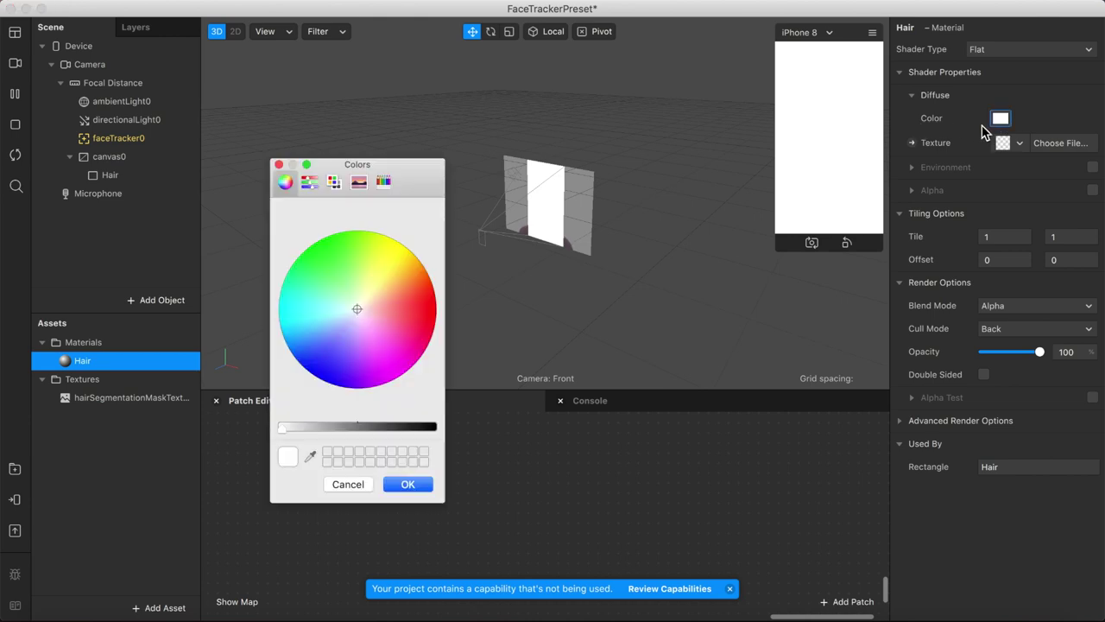
{"action": "left_click", "coordinate": [355, 347]}
{"action": "left_click", "coordinate": [328, 332]}
{"action": "left_click", "coordinate": [309, 322]}
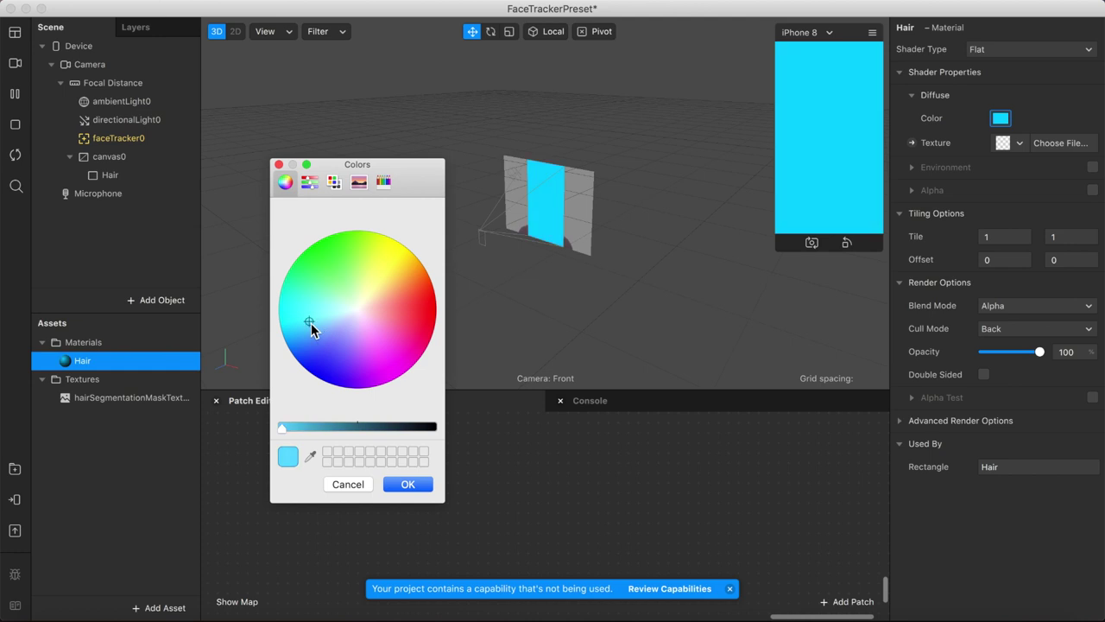
{"action": "left_click", "coordinate": [408, 484]}
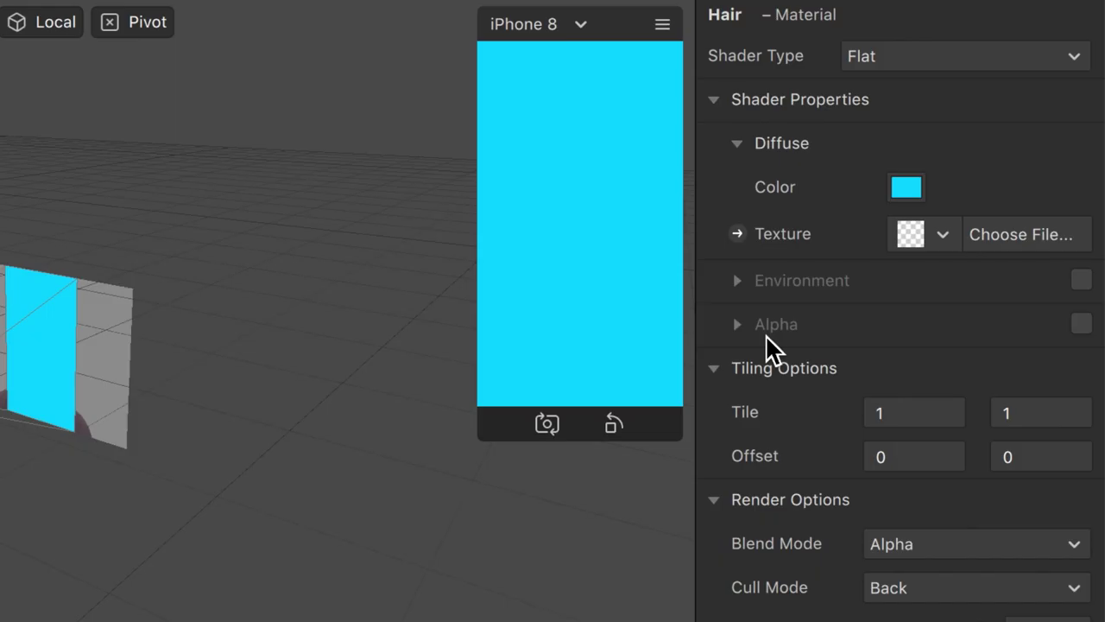
Step: Enable Alpha on the Hair material and assign hairSegmentationMaskTexture0 as its alpha texture
{"action": "left_click", "coordinate": [1081, 323]}
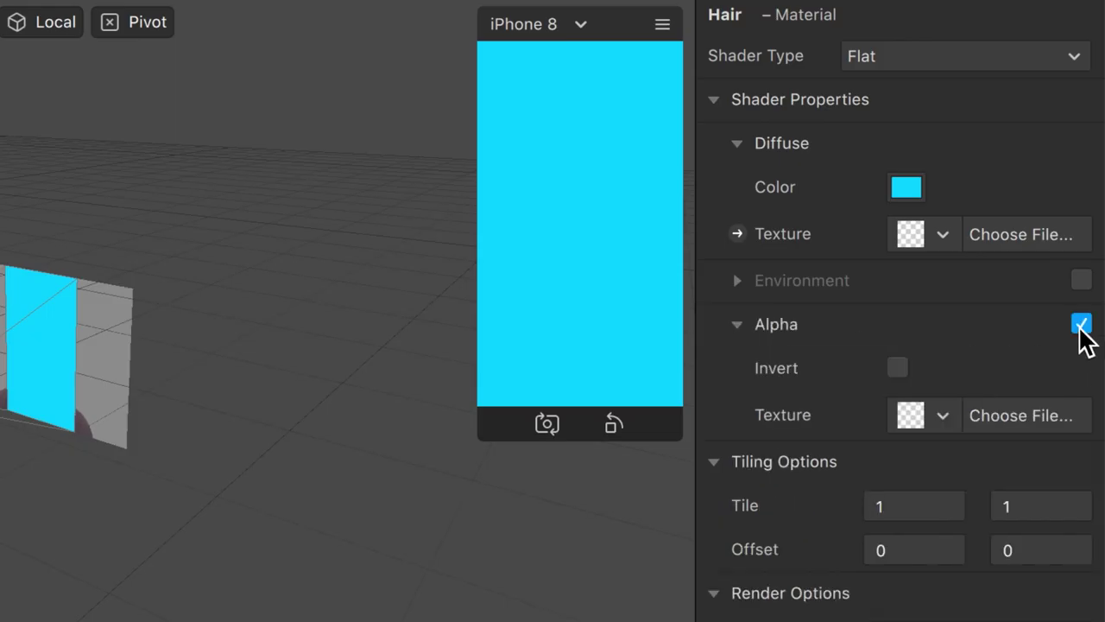
{"action": "left_click", "coordinate": [943, 417]}
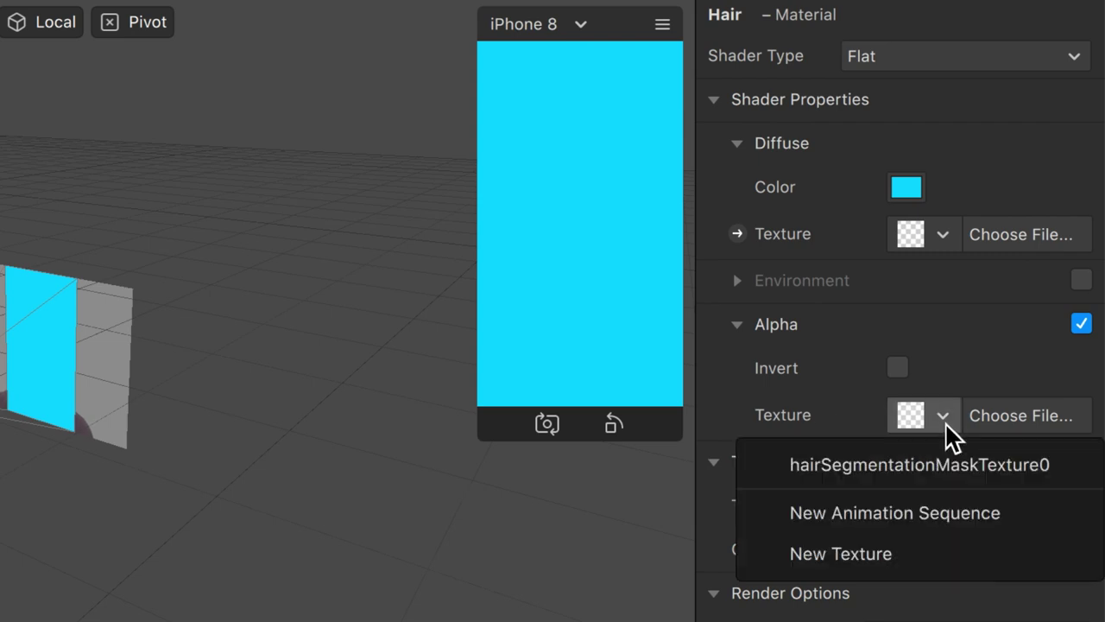
{"action": "left_click", "coordinate": [863, 467]}
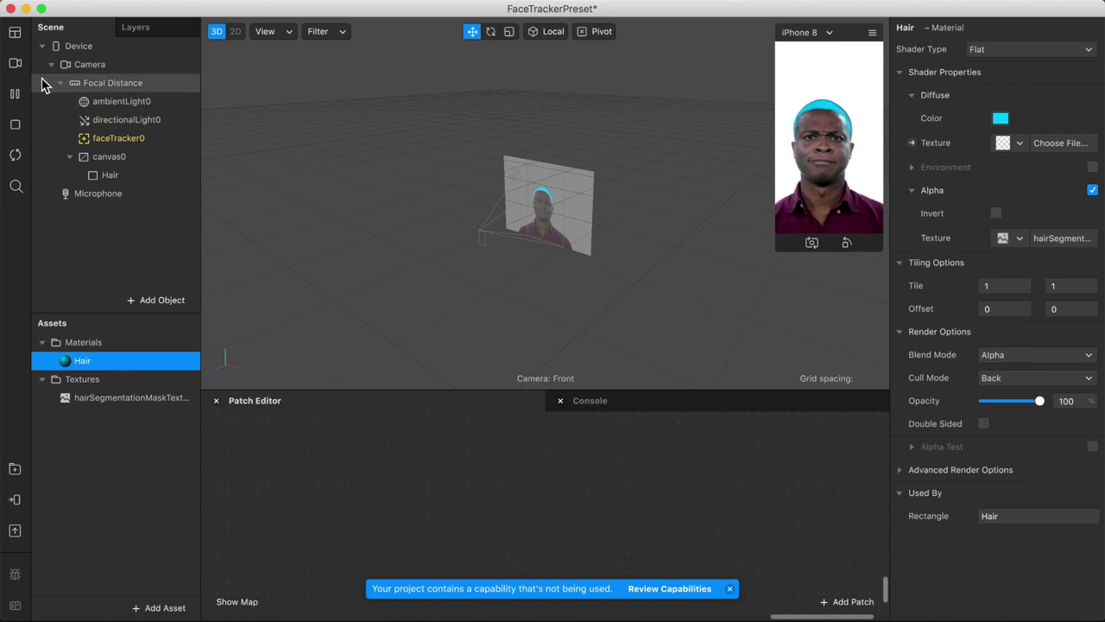
Step: Preview the effect on the real-time simulation video of the woman with long dark hair
{"action": "left_click", "coordinate": [18, 67]}
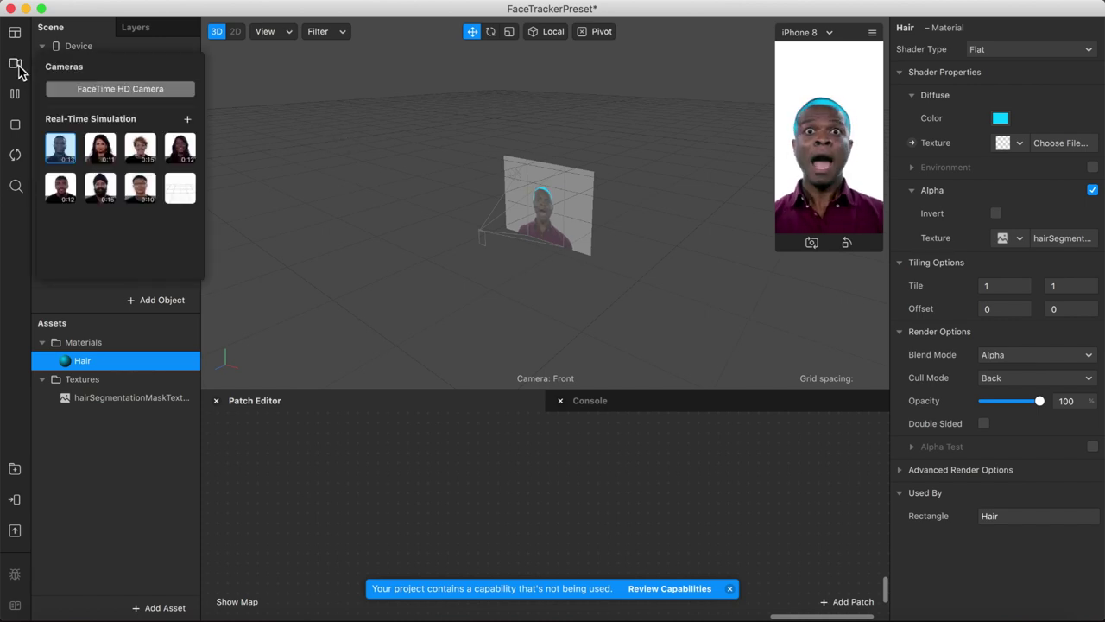
{"action": "left_click", "coordinate": [181, 149]}
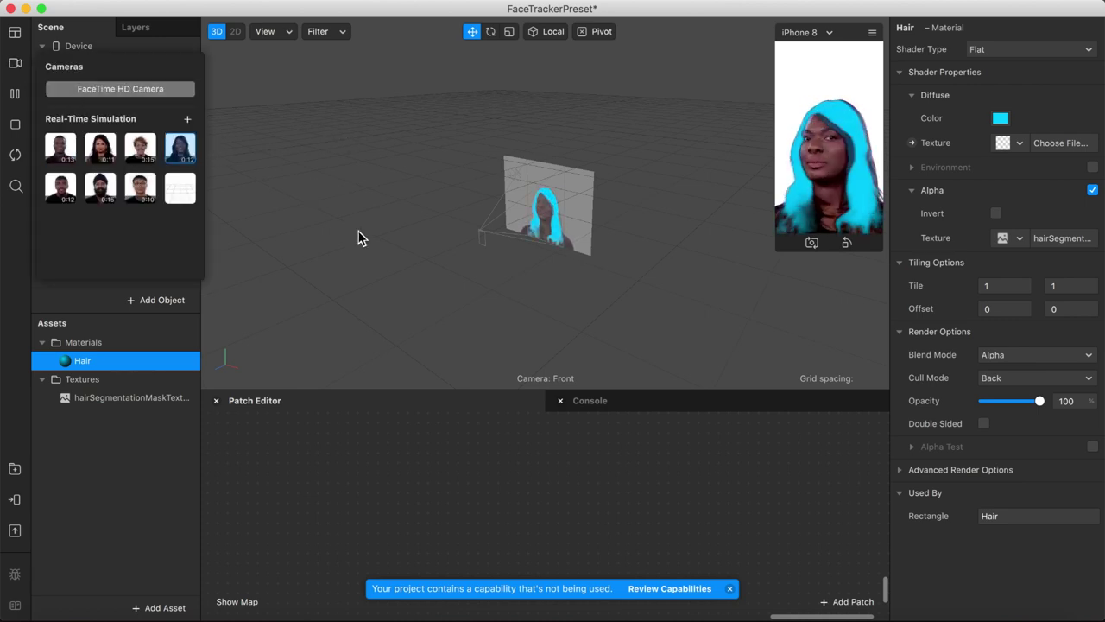
{"action": "left_click", "coordinate": [599, 460]}
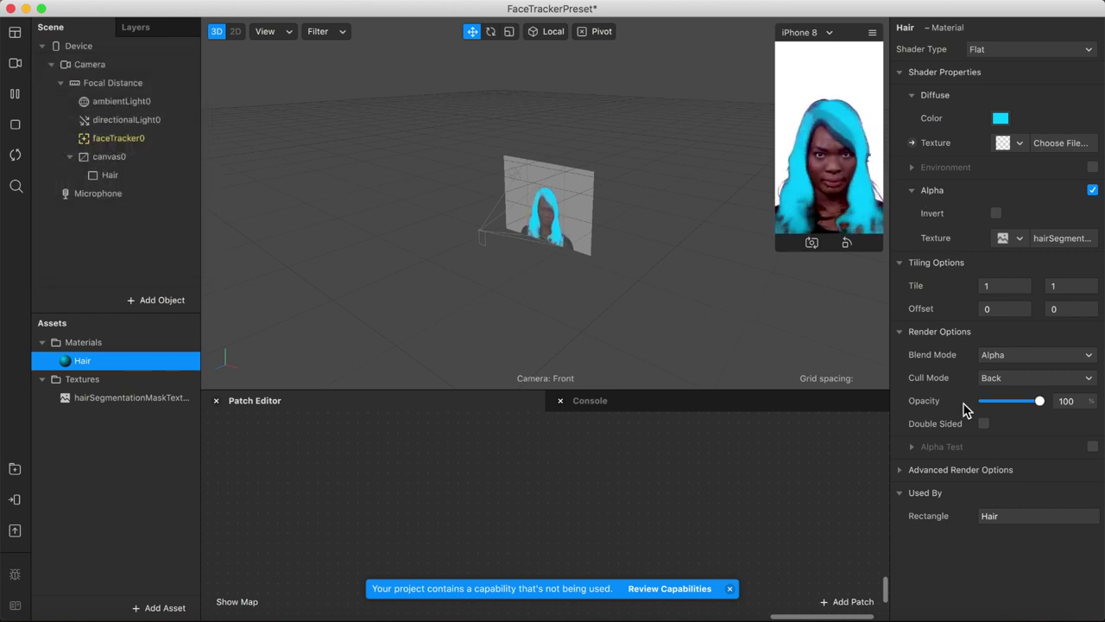
Step: Try the Add blend mode on the Hair material and settle on Multiply
{"action": "left_click", "coordinate": [1005, 361]}
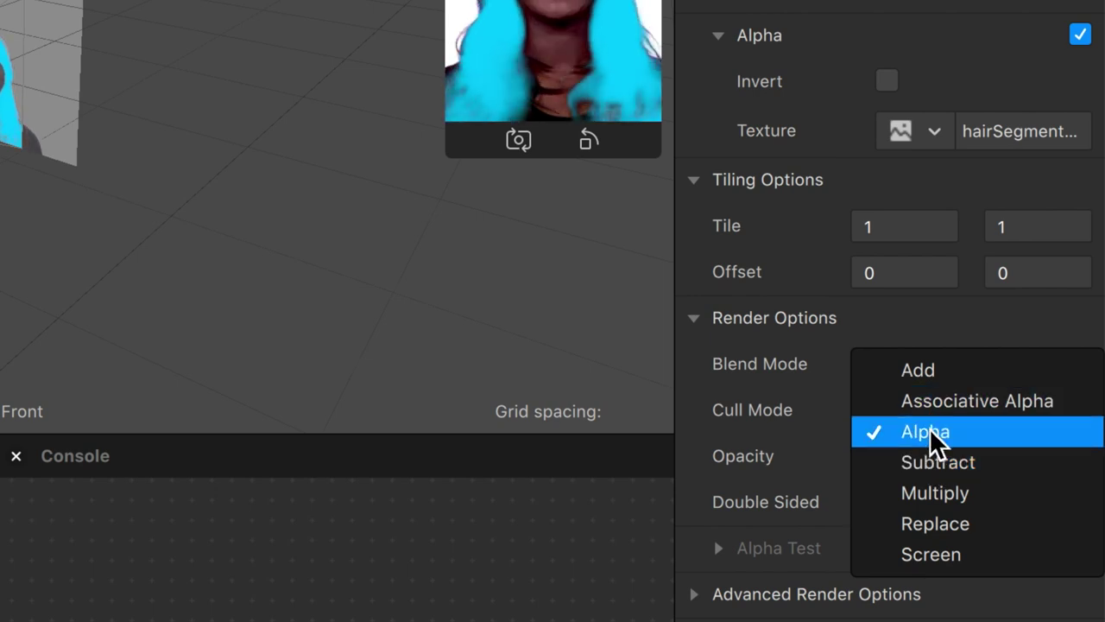
{"action": "left_click", "coordinate": [925, 371]}
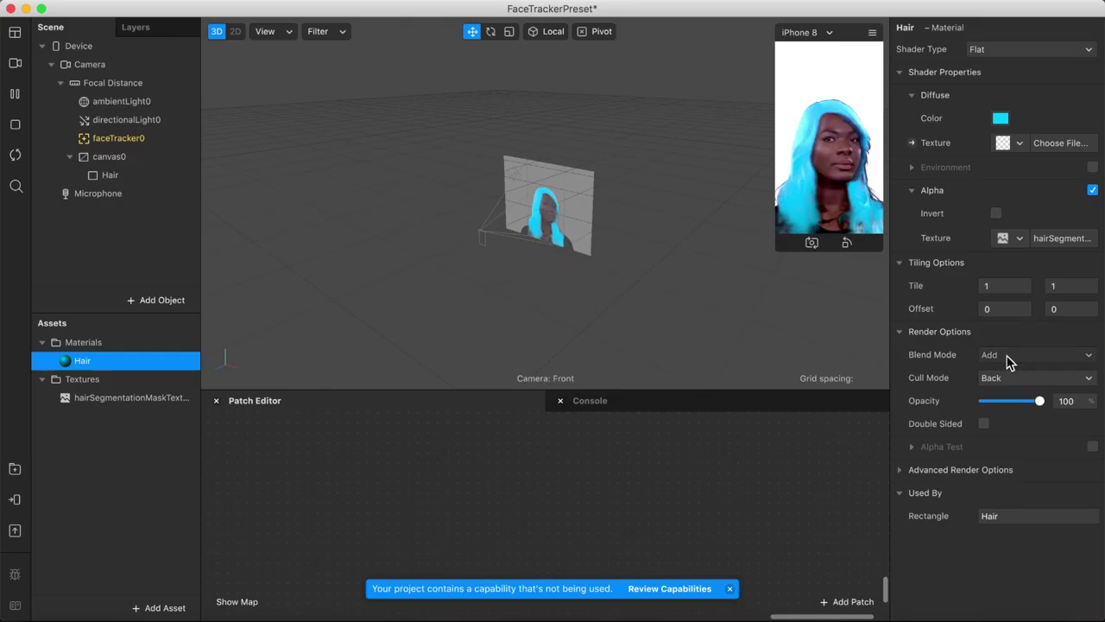
{"action": "left_click", "coordinate": [915, 371]}
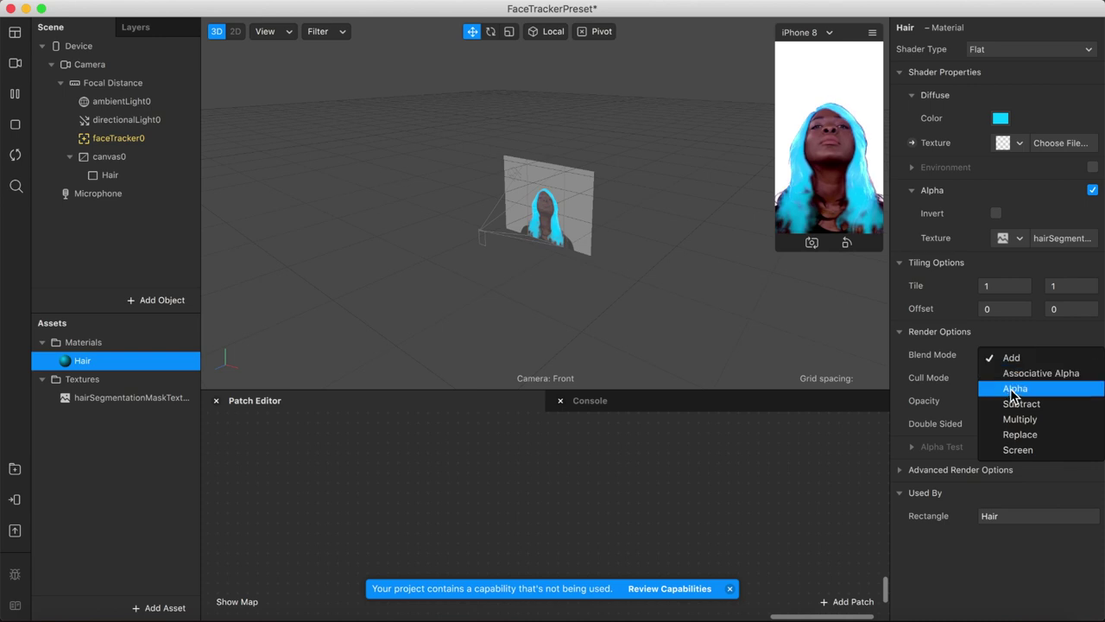
{"action": "left_click", "coordinate": [1016, 420]}
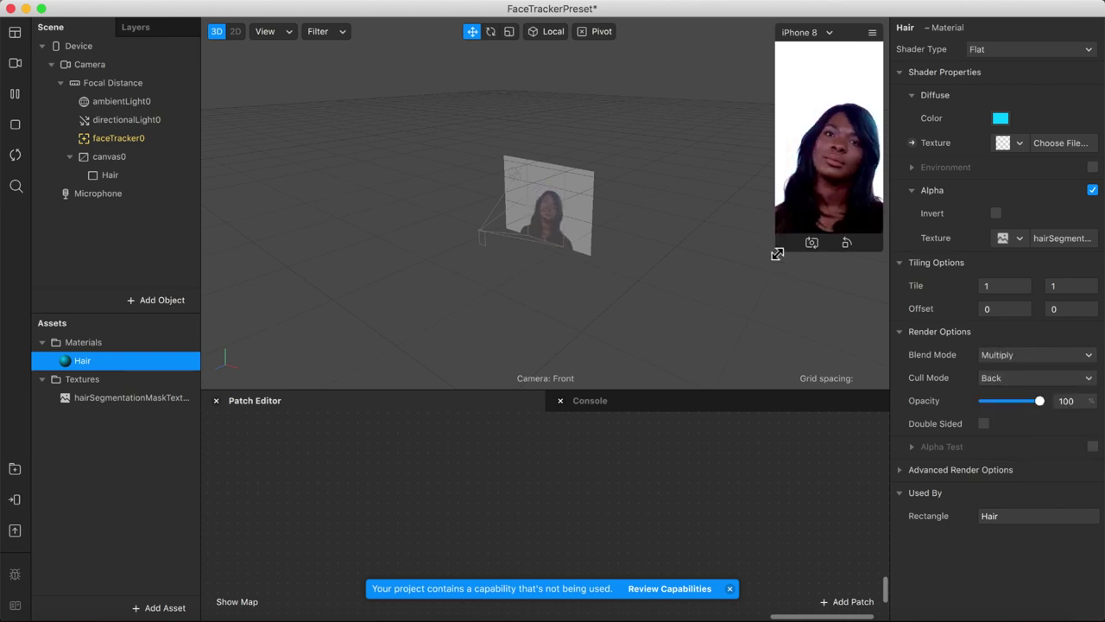
Step: Enlarge the iPhone 8 preview and test the Hair material's opacity slider, leaving it at 100%
{"action": "left_click_drag", "start_coordinate": [777, 254], "coordinate": [713, 363]}
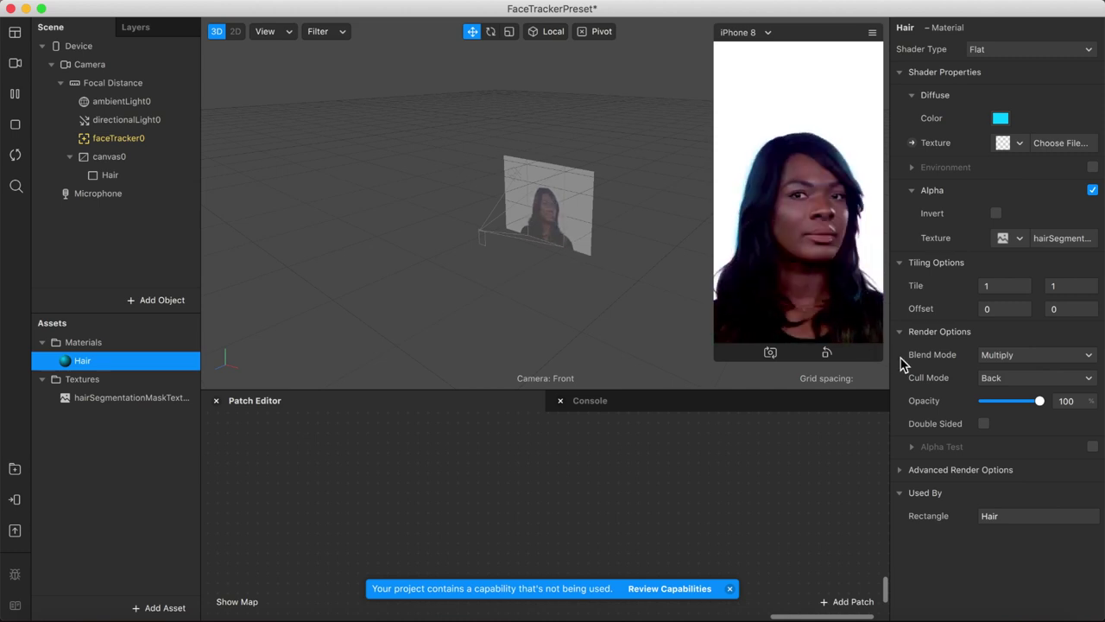
{"action": "mouse_move", "coordinate": [1040, 401]}
{"action": "left_mouse_down"}
{"action": "mouse_move", "coordinate": [1005, 405]}
{"action": "mouse_move", "coordinate": [1053, 413]}
{"action": "left_mouse_up"}
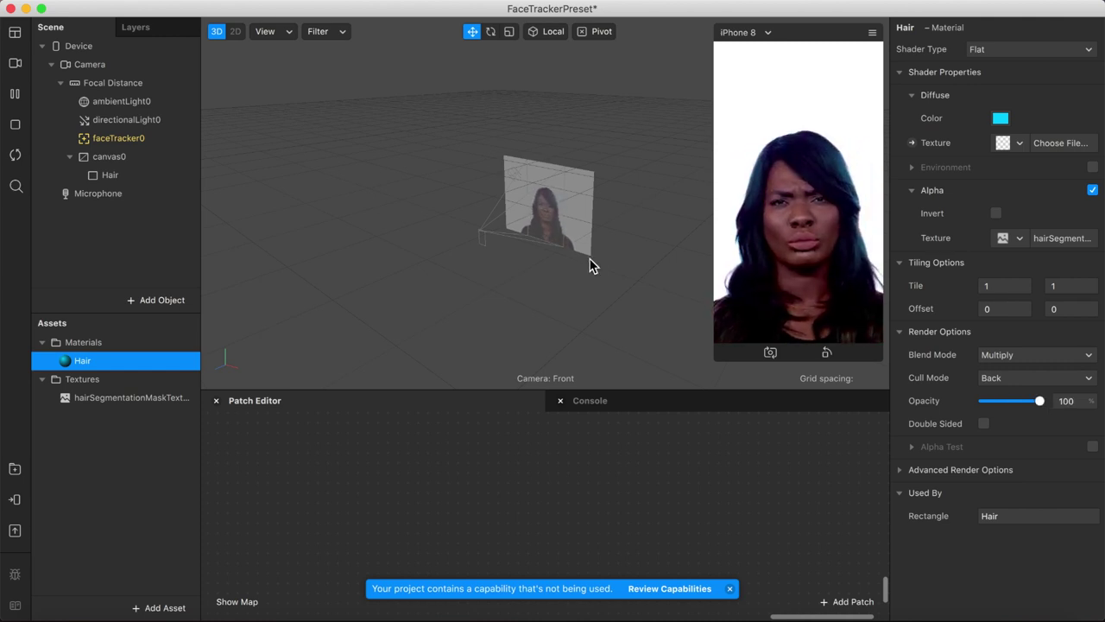
Step: Switch the preview's video source to the FaceTime HD Camera
{"action": "left_click", "coordinate": [15, 64]}
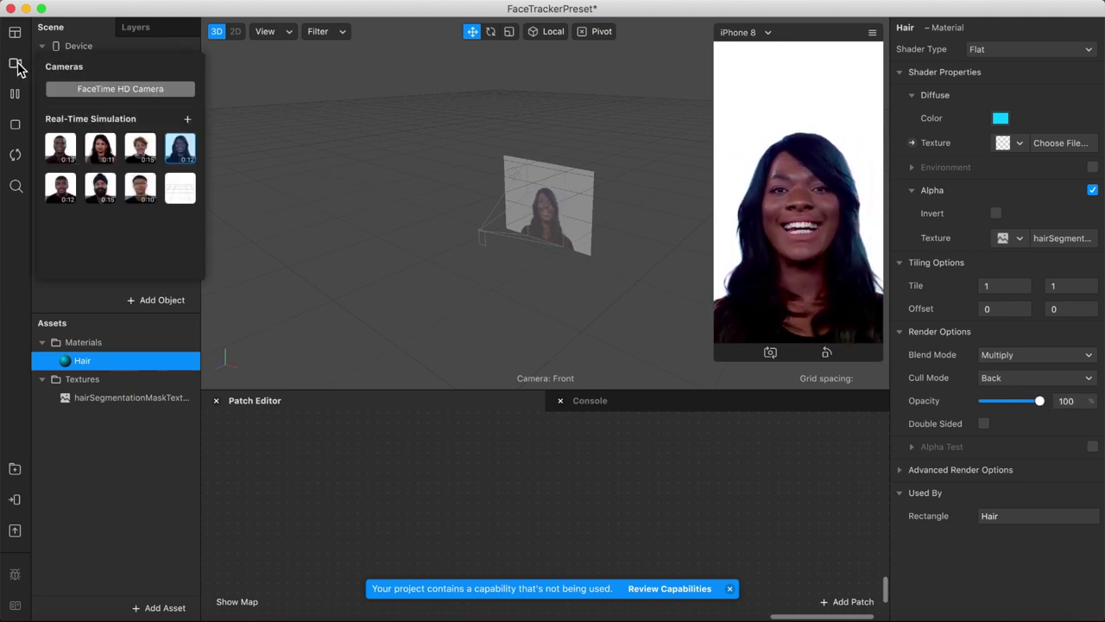
{"action": "left_click", "coordinate": [72, 95]}
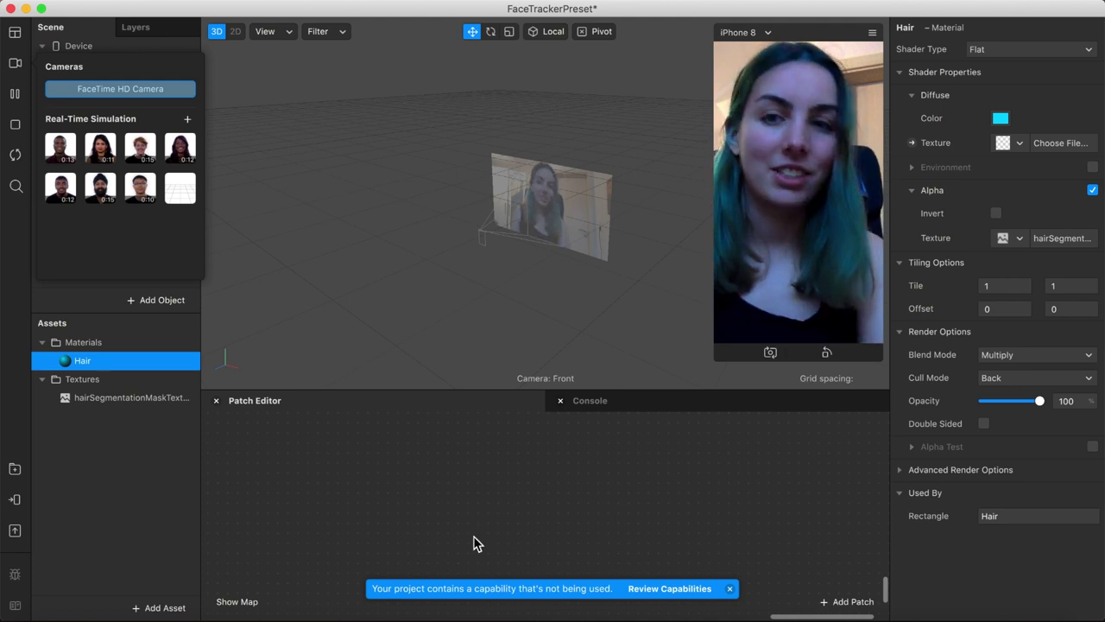
{"action": "left_click", "coordinate": [328, 473]}
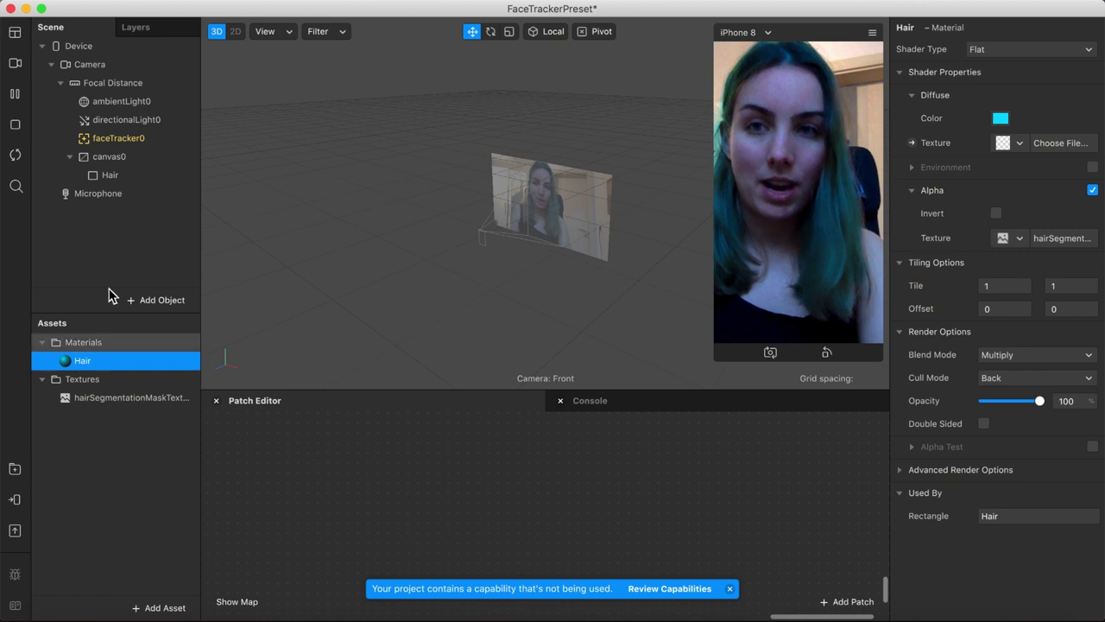
Step: Extract the camera's texture and place the resulting cameraTexture0 in the patch graph
{"action": "left_click", "coordinate": [98, 73]}
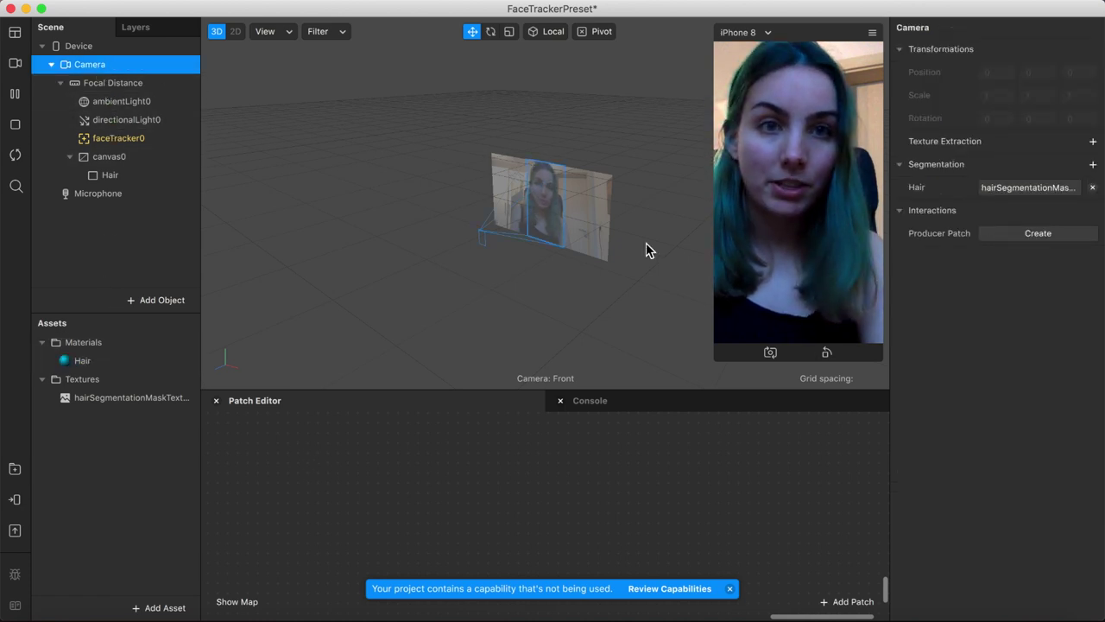
{"action": "left_click", "coordinate": [1092, 141]}
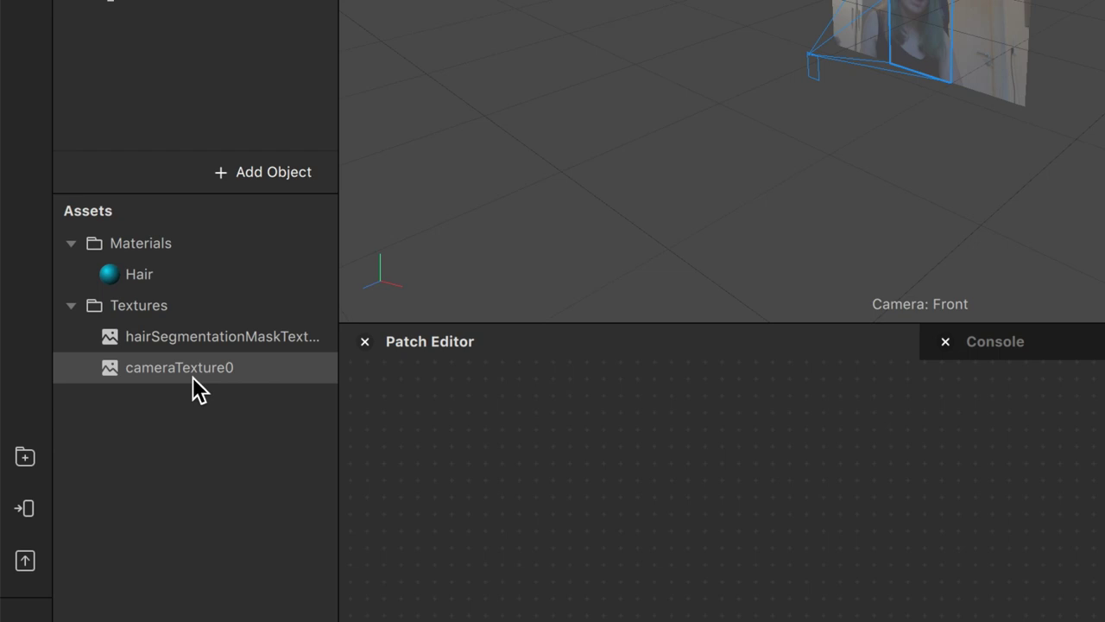
{"action": "left_click", "coordinate": [180, 375]}
{"action": "left_click_drag", "start_coordinate": [172, 377], "coordinate": [702, 445]}
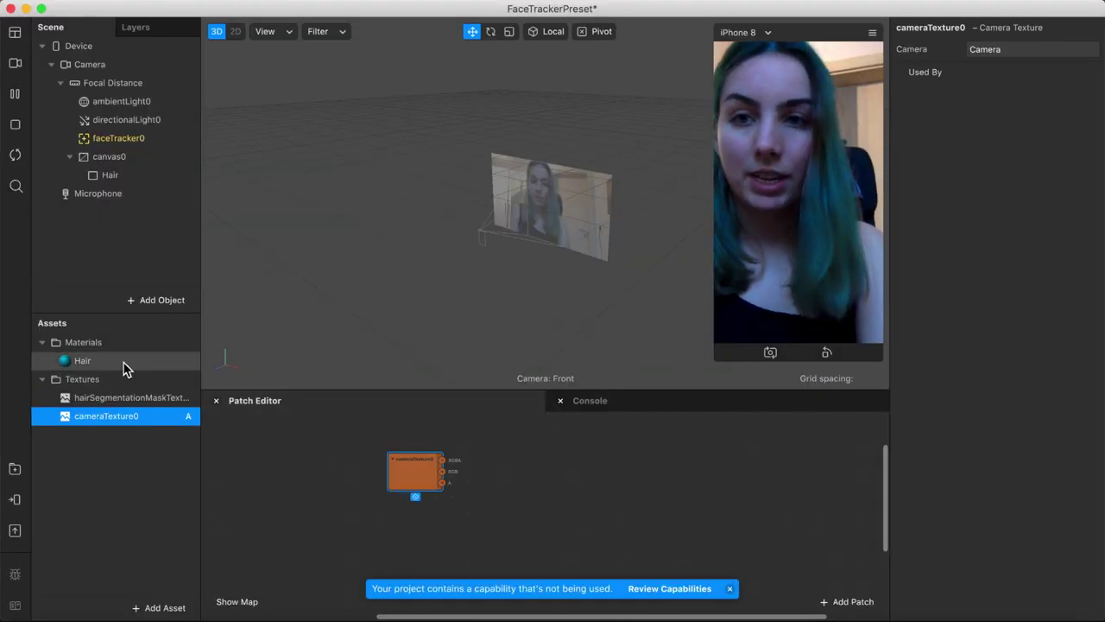
Step: Create a patch for the Hair material's diffuse texture and place it to the right of the cameraTexture0 patch
{"action": "left_click", "coordinate": [209, 280]}
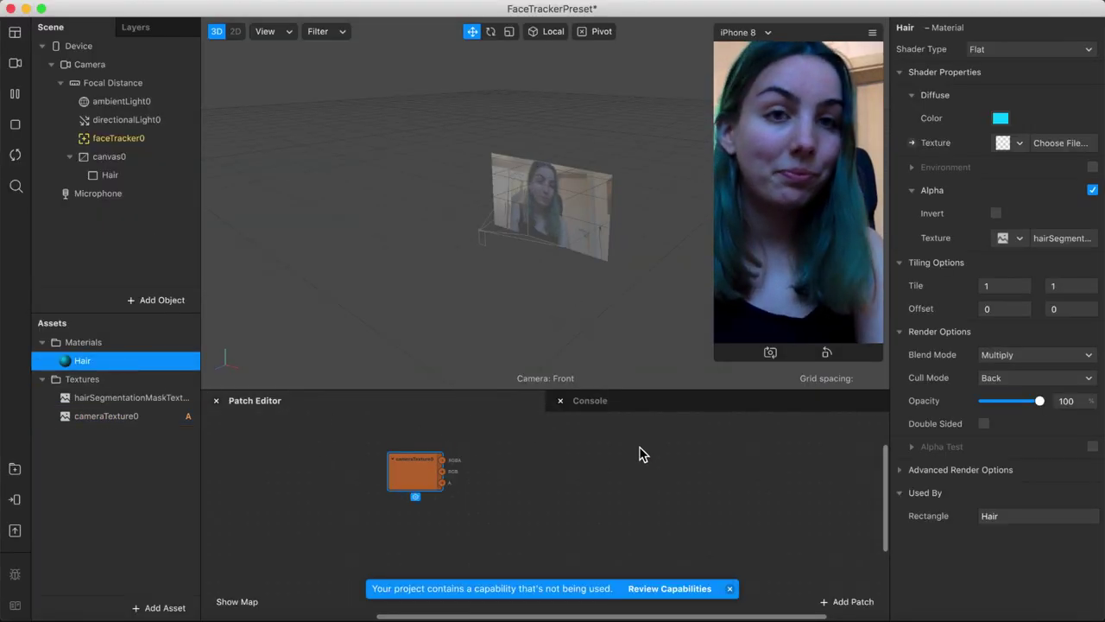
{"action": "left_click", "coordinate": [912, 142]}
{"action": "left_click_drag", "start_coordinate": [569, 540], "coordinate": [702, 476]}
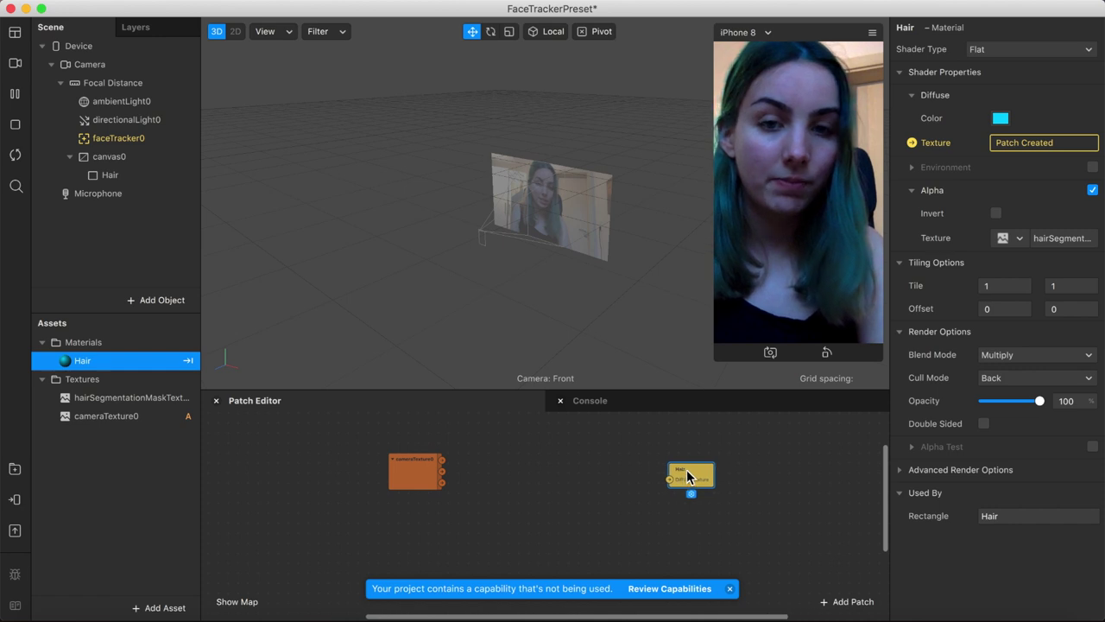
Step: Add a Blend patch and align it between the cameraTexture0 and Hair patches
{"action": "left_click", "coordinate": [530, 494]}
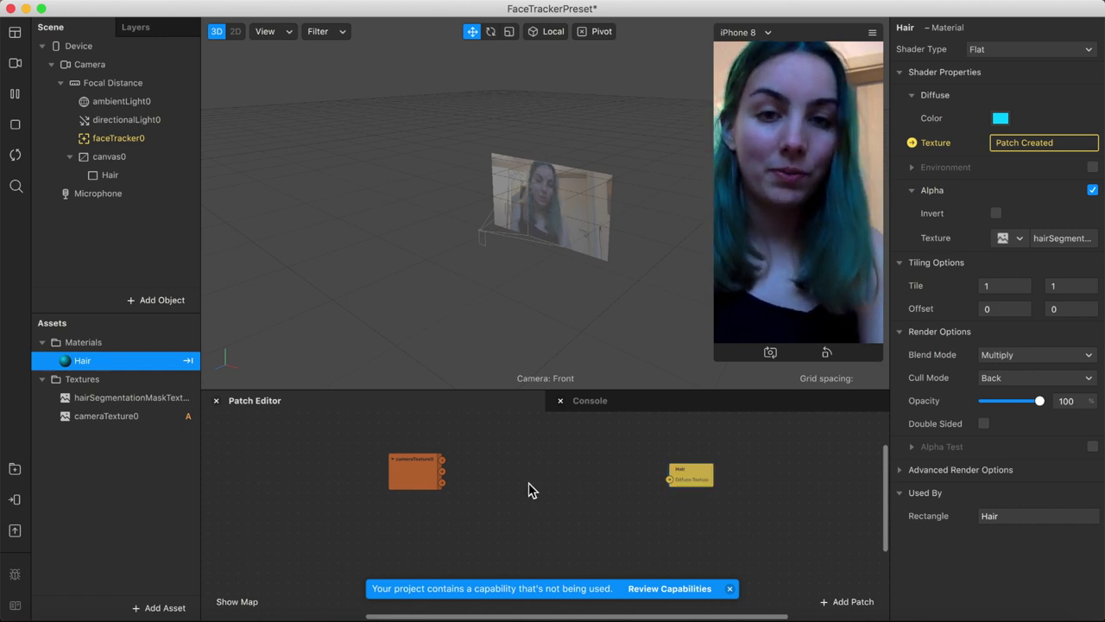
{"action": "double_click", "coordinate": [530, 490]}
{"action": "type", "text": "b"}
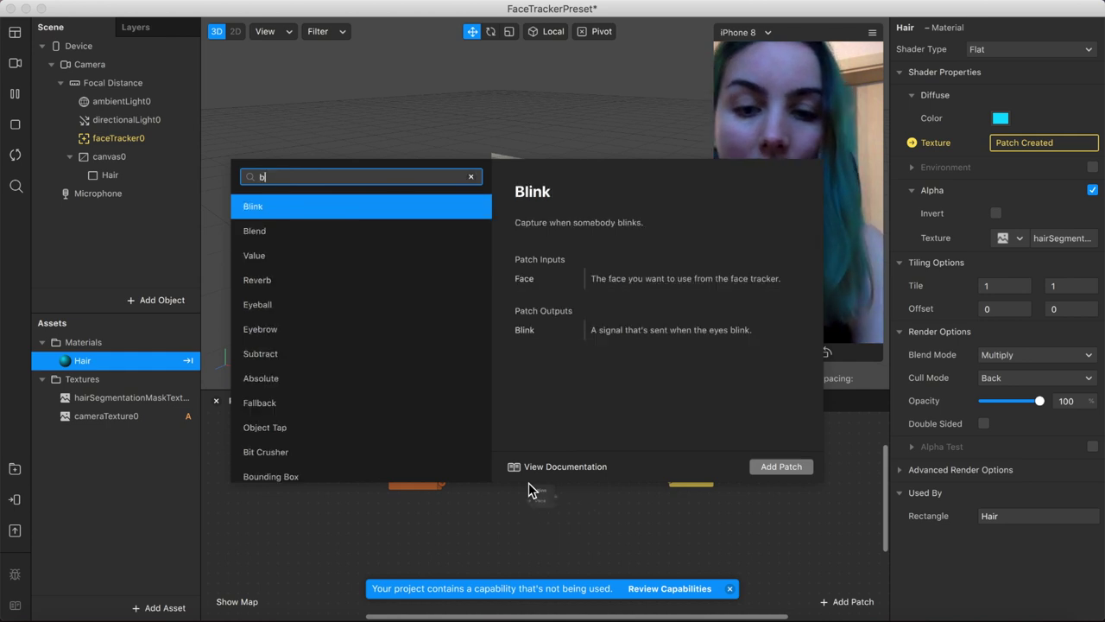
{"action": "type", "text": "lend"}
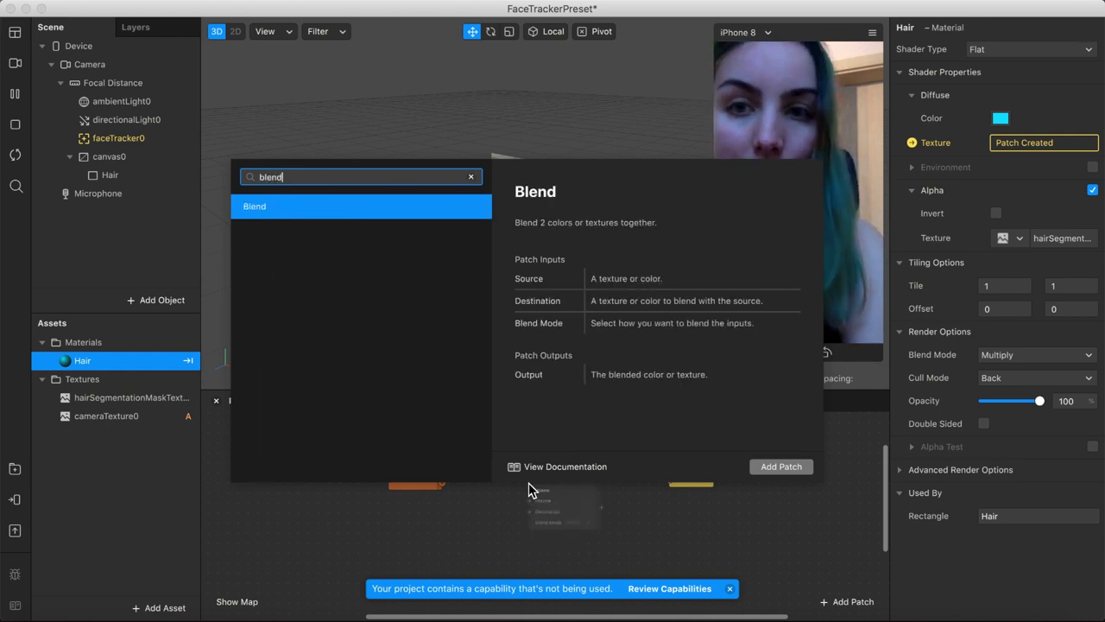
{"action": "left_click", "coordinate": [800, 465]}
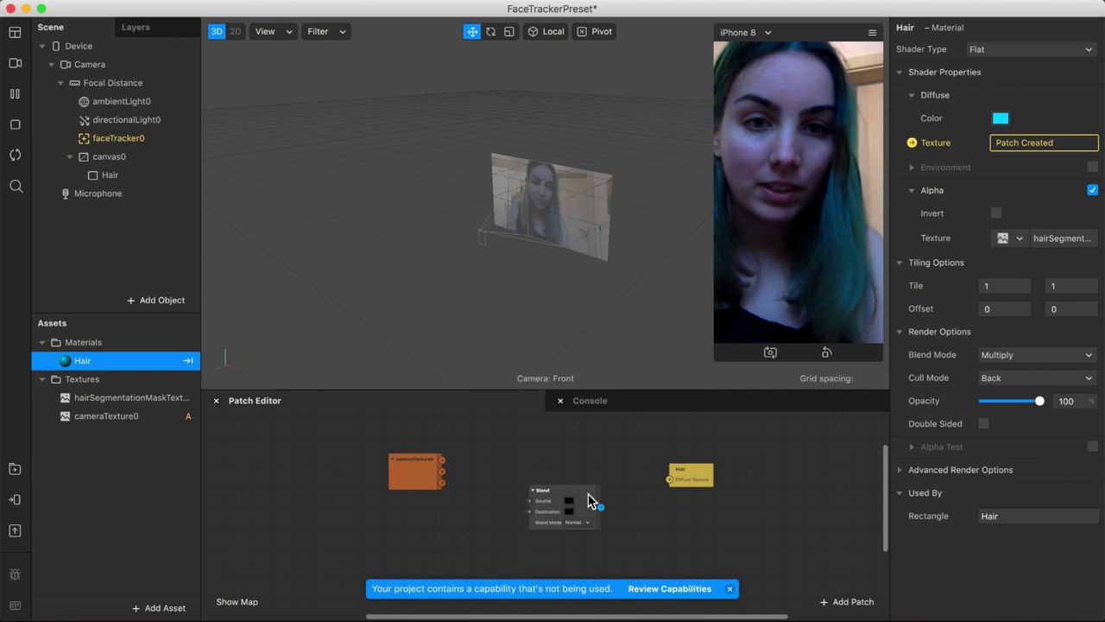
{"action": "left_click_drag", "start_coordinate": [588, 486], "coordinate": [588, 461]}
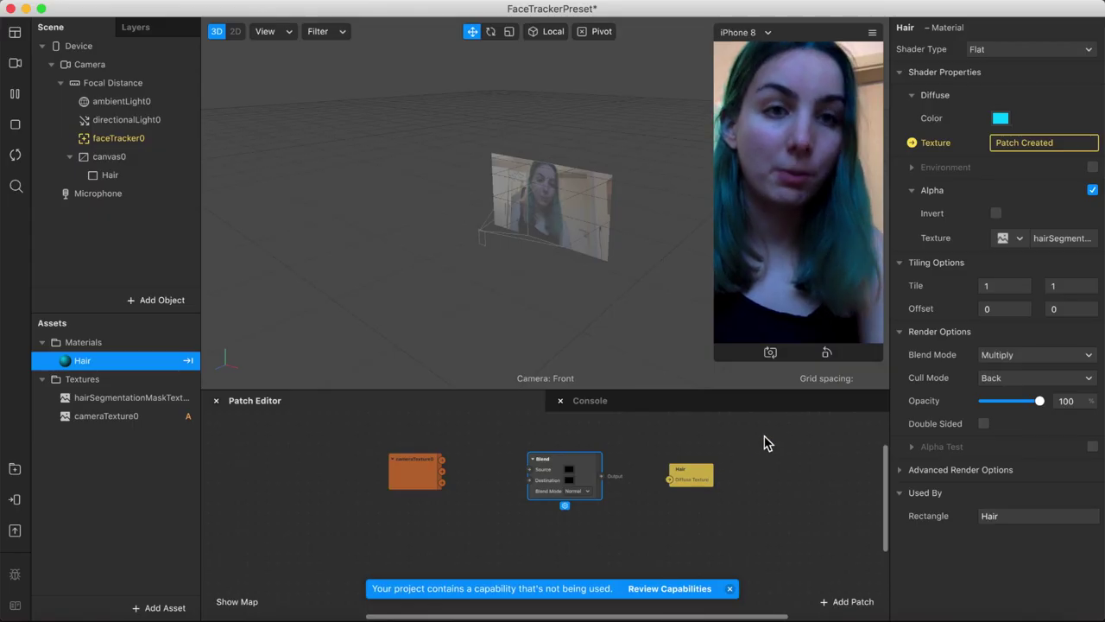
Step: Set the Hair material's diffuse color to the white Snow swatch
{"action": "left_click", "coordinate": [999, 118]}
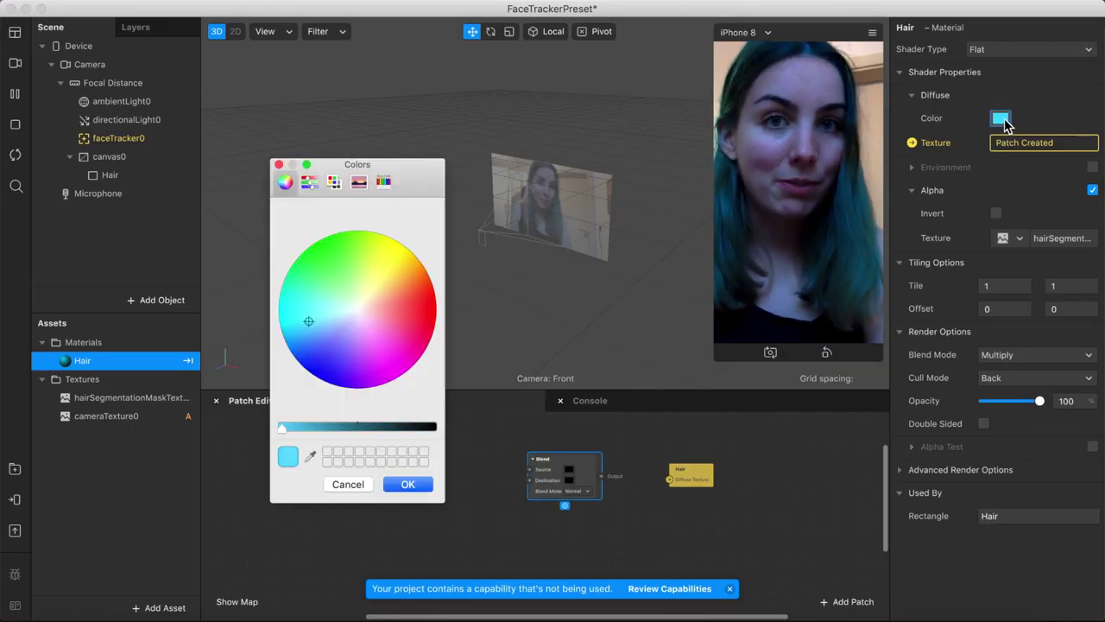
{"action": "left_click", "coordinate": [383, 181]}
{"action": "left_click", "coordinate": [434, 241]}
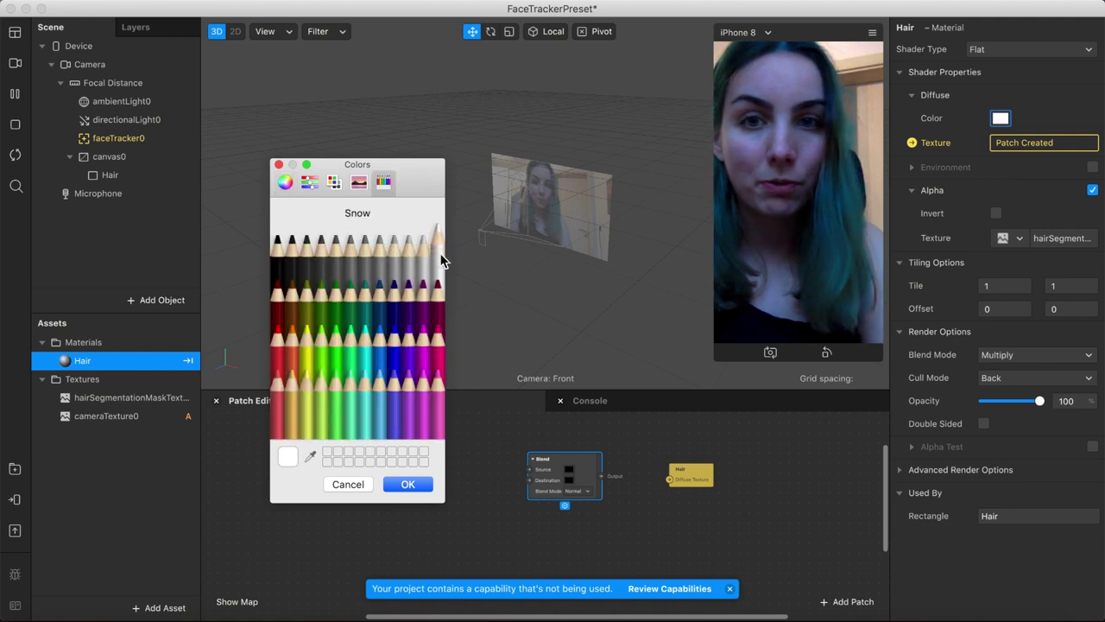
{"action": "left_click", "coordinate": [285, 181]}
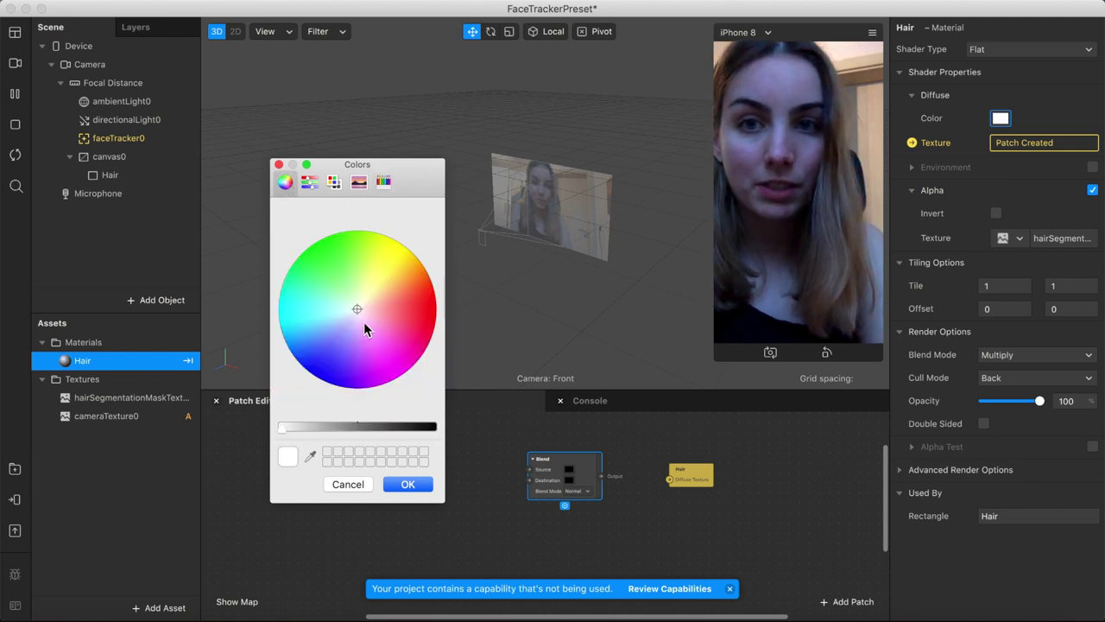
{"action": "left_click", "coordinate": [409, 485]}
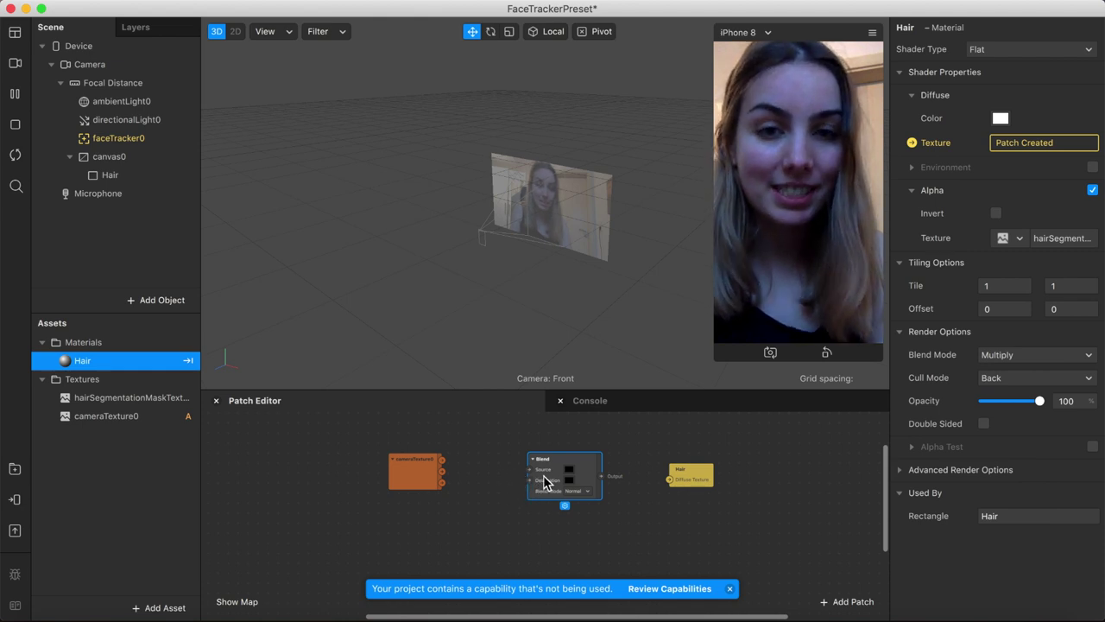
Step: Add a Value patch of type Color and place it between the cameraTexture0 and Blend patches
{"action": "left_click", "coordinate": [495, 479]}
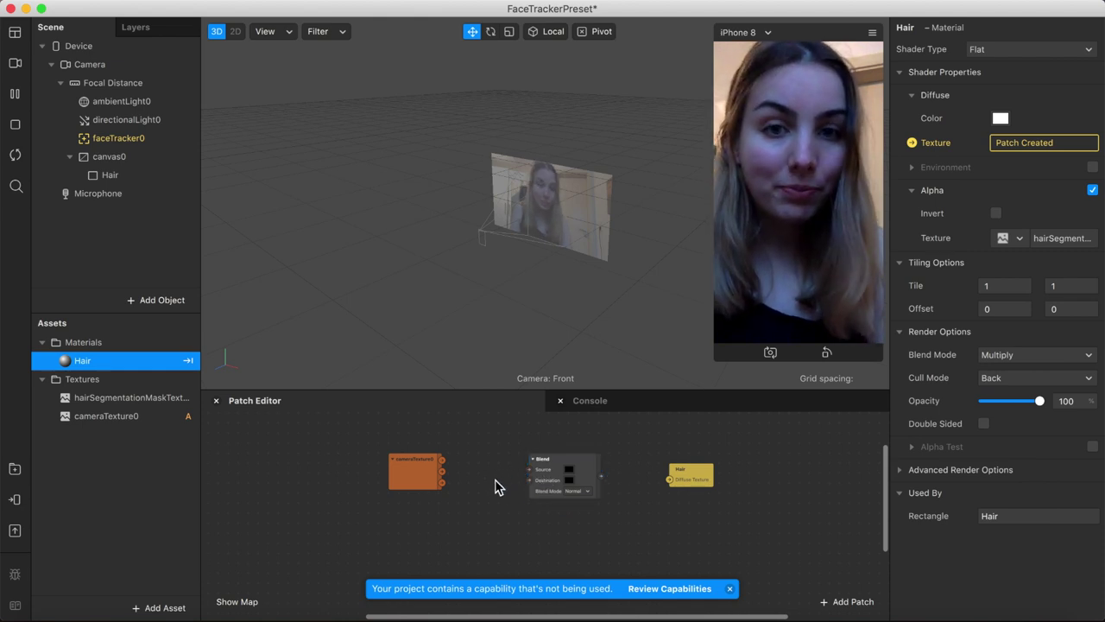
{"action": "right_click", "coordinate": [485, 489]}
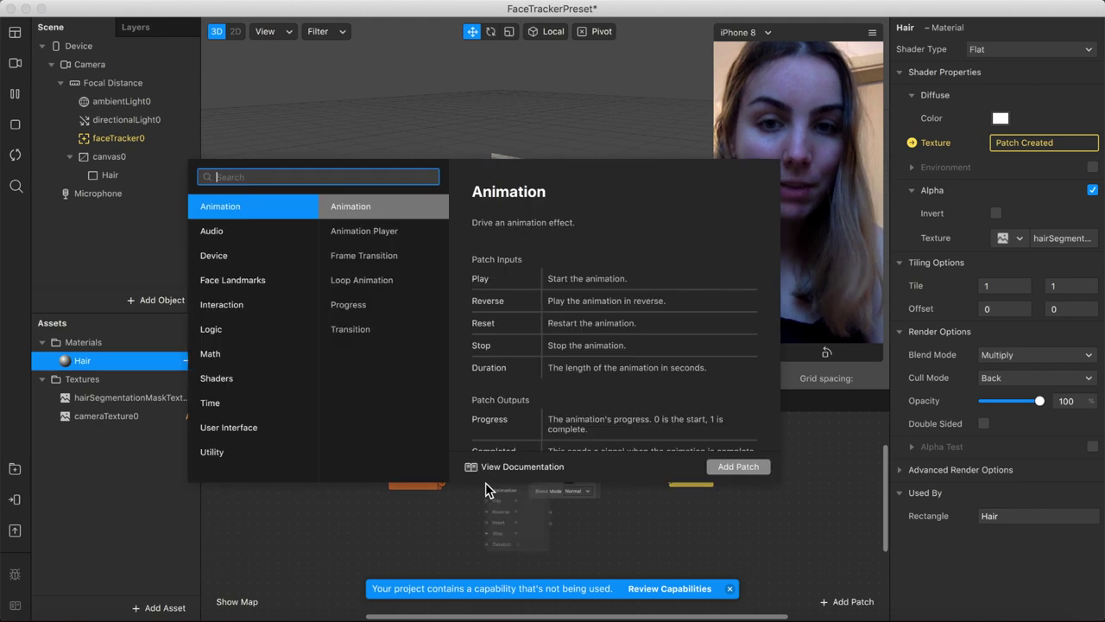
{"action": "type", "text": "value"}
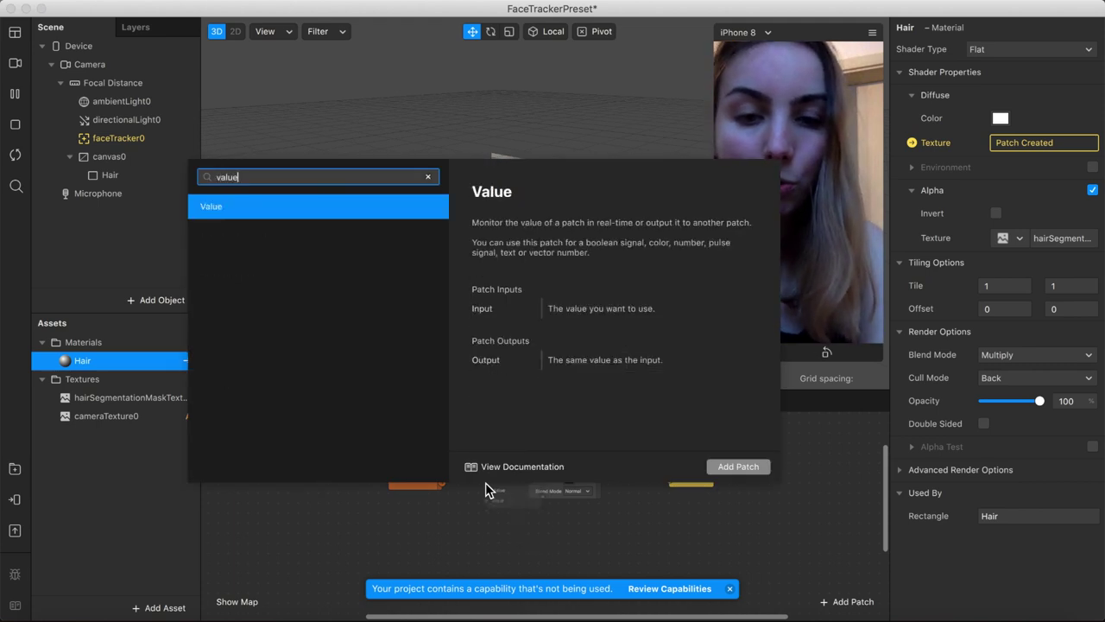
{"action": "left_click", "coordinate": [744, 473]}
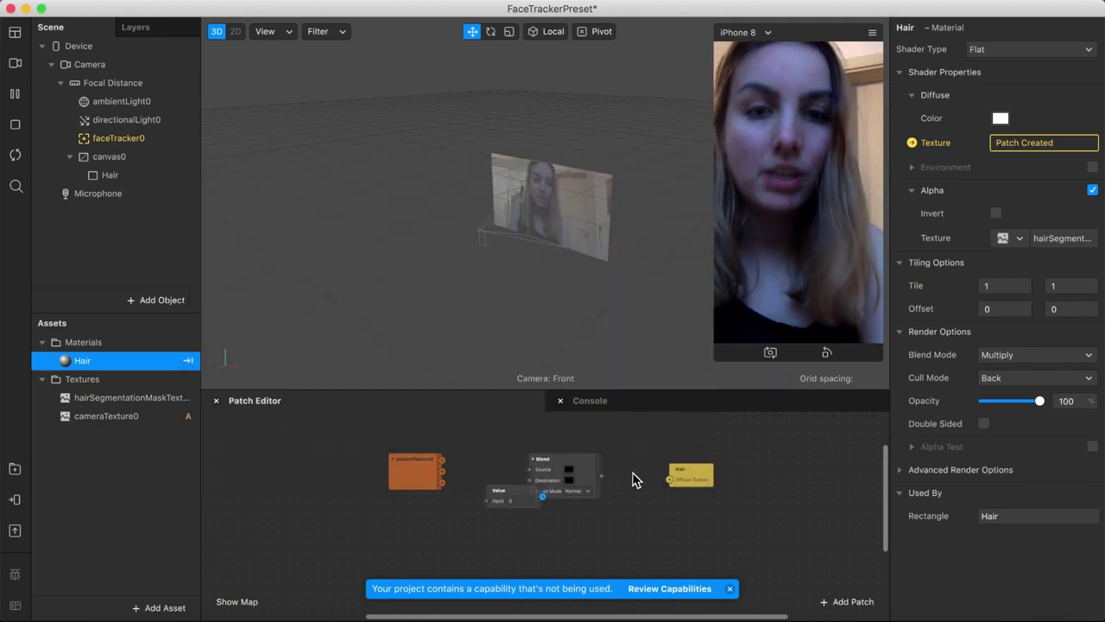
{"action": "left_click_drag", "start_coordinate": [518, 501], "coordinate": [488, 453]}
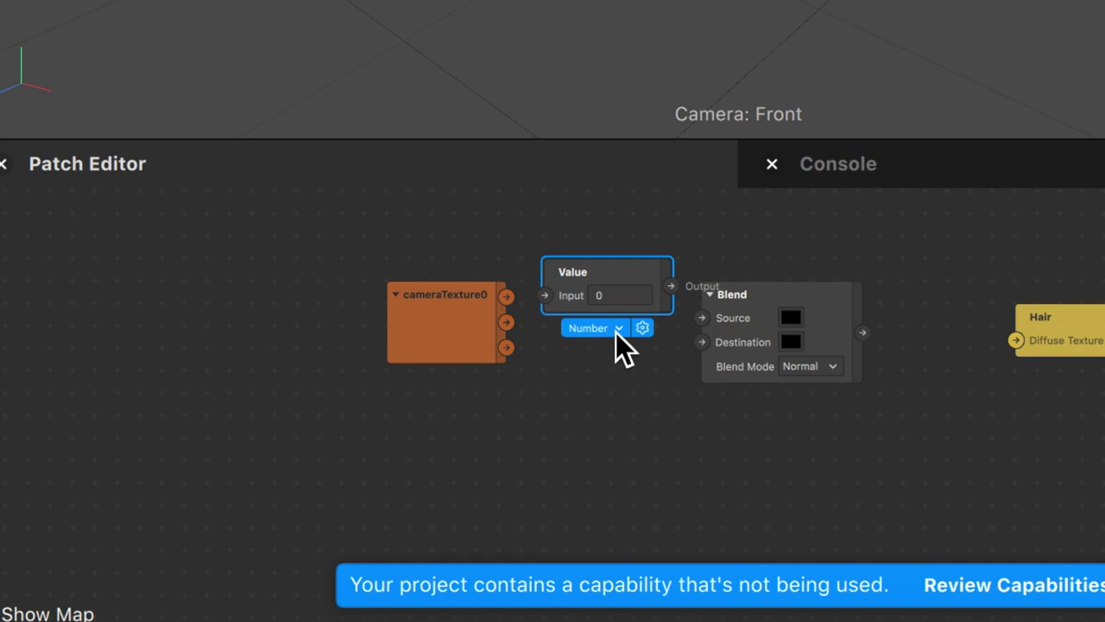
{"action": "left_click", "coordinate": [616, 329]}
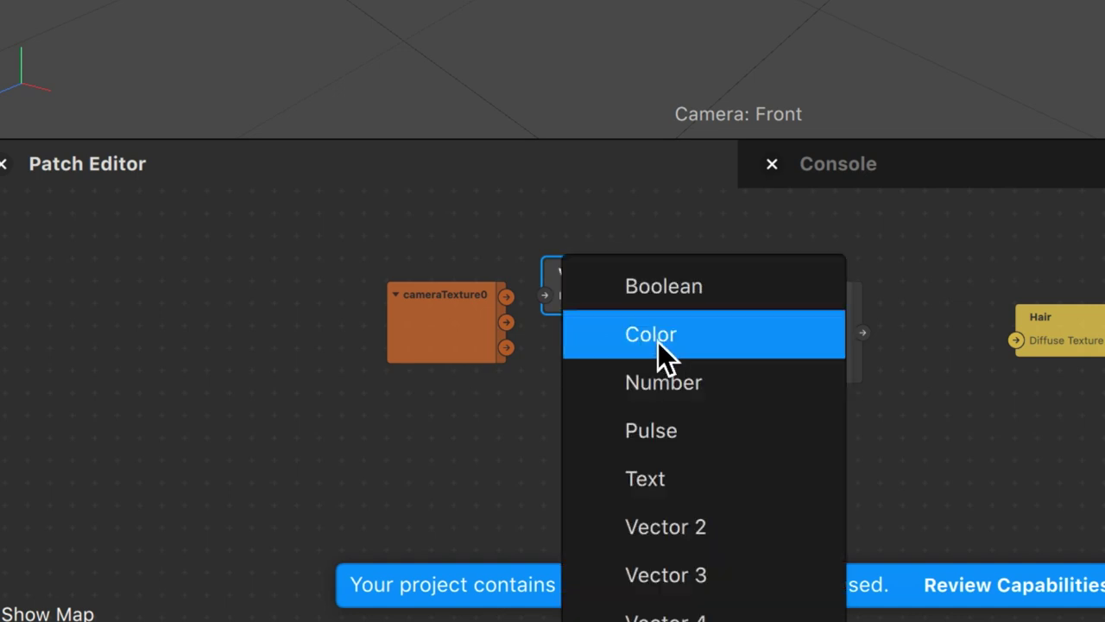
{"action": "left_click", "coordinate": [658, 342]}
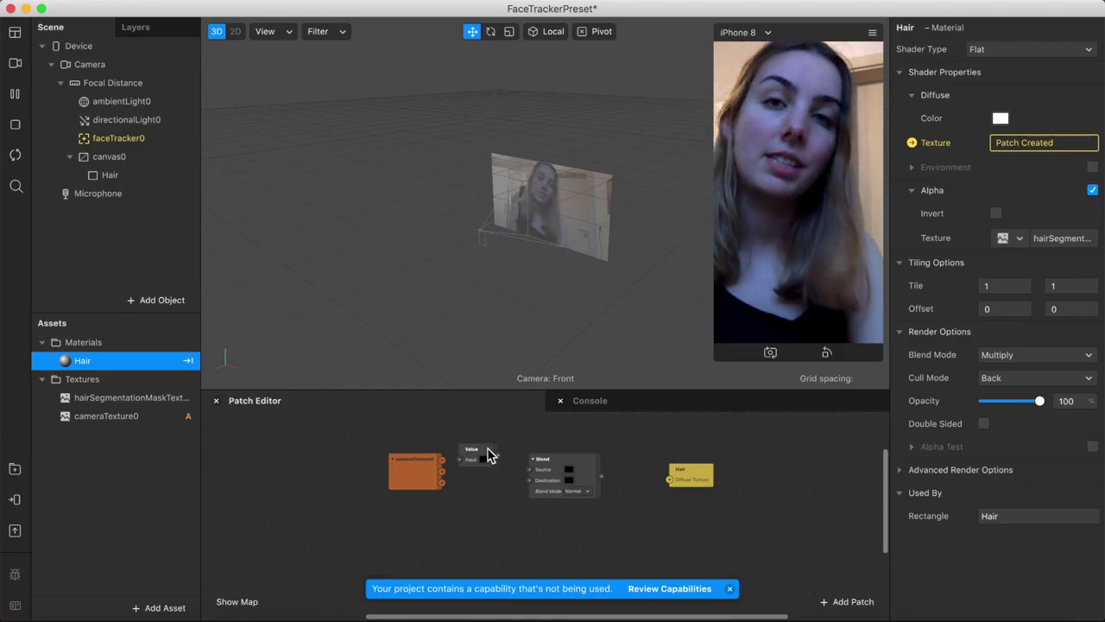
{"action": "left_click_drag", "start_coordinate": [486, 460], "coordinate": [501, 463]}
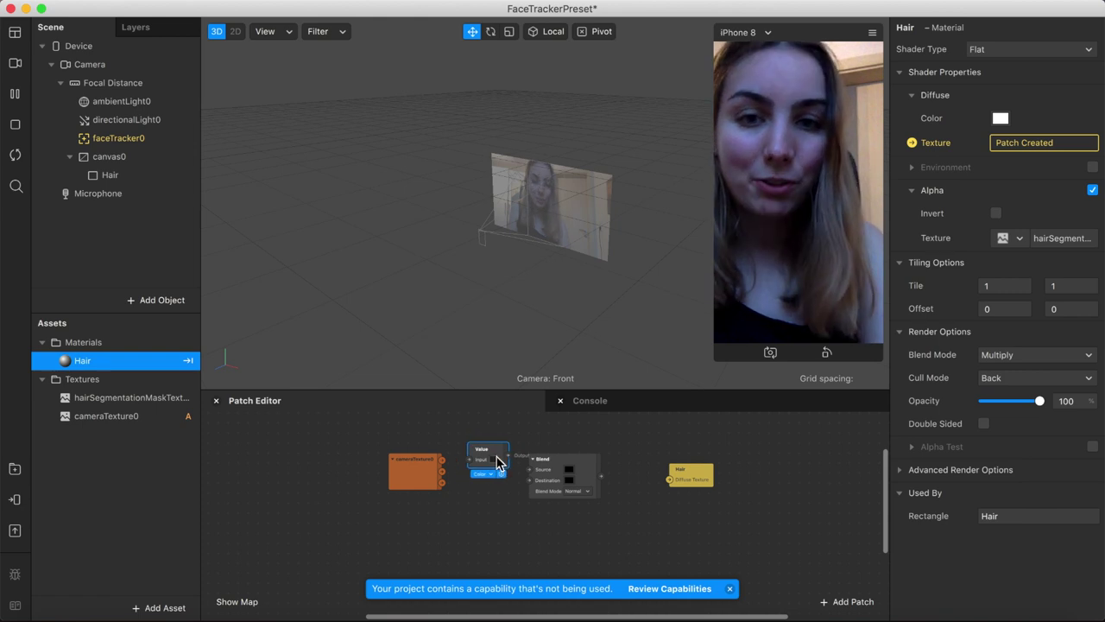
Step: Set the Value patch's input color to a bright light blue
{"action": "left_click", "coordinate": [494, 460]}
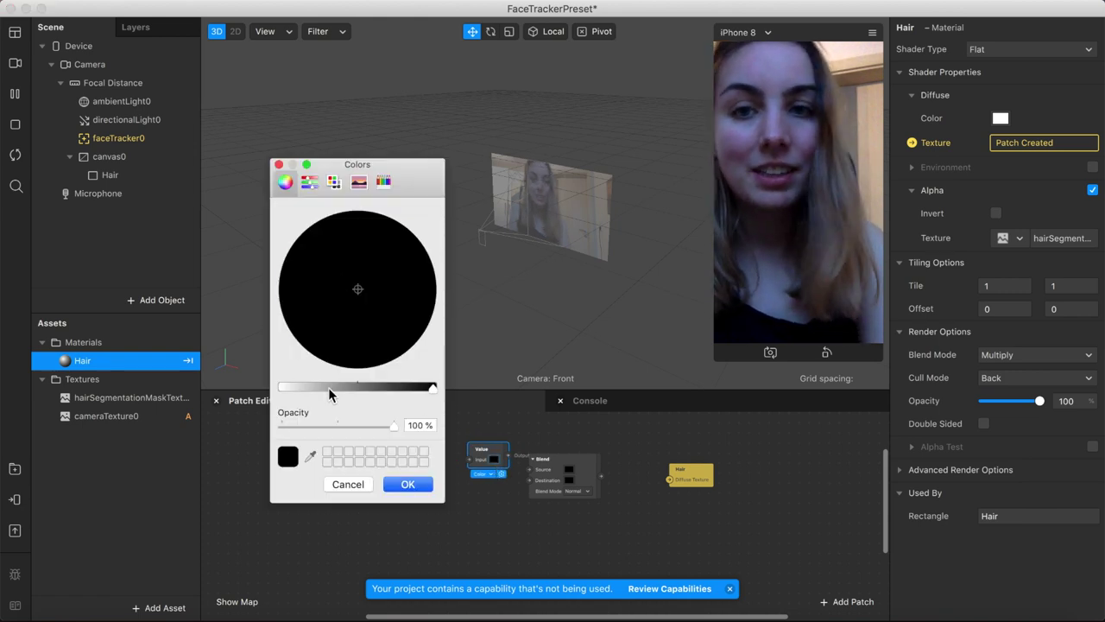
{"action": "left_click_drag", "start_coordinate": [329, 390], "coordinate": [269, 393]}
{"action": "left_click", "coordinate": [311, 310]}
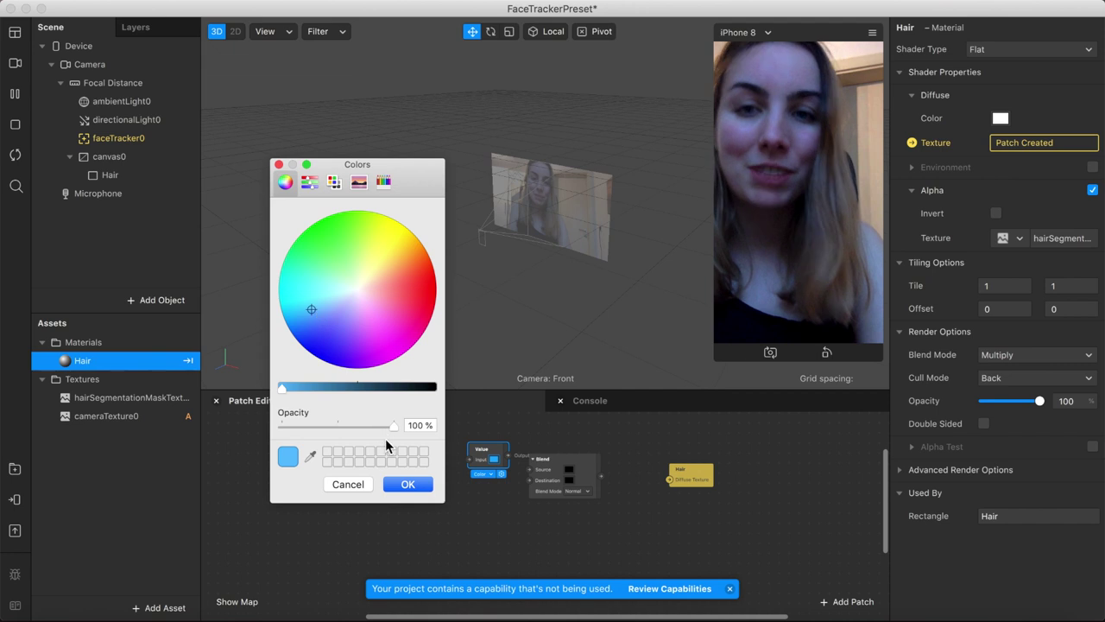
{"action": "left_click", "coordinate": [413, 490]}
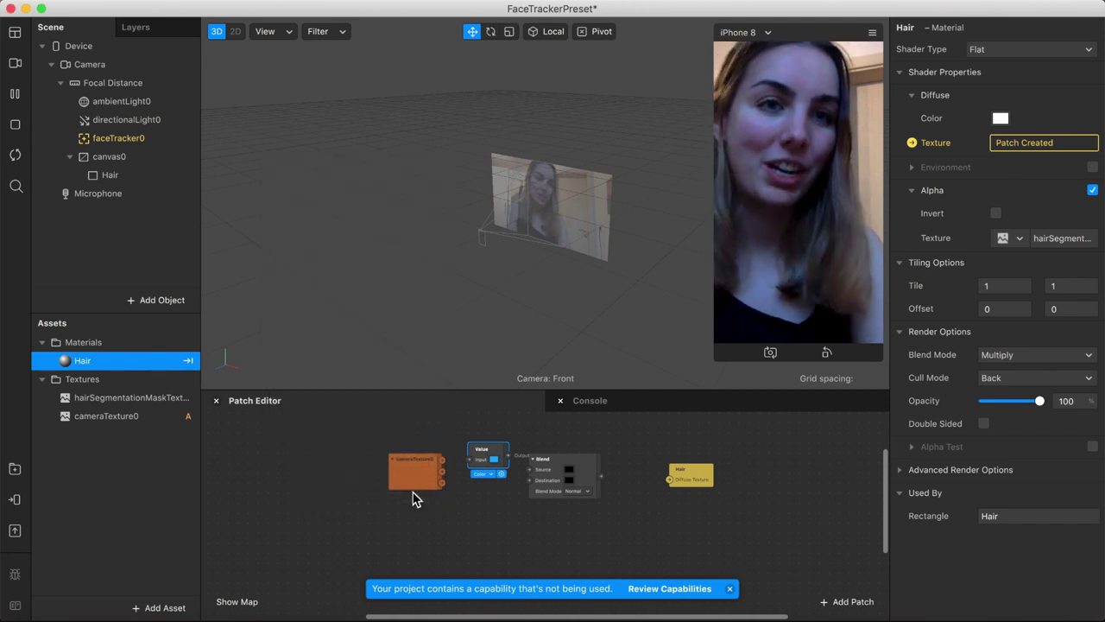
Step: Wire the Value and cameraTexture0 RGBA outputs into the Blend patch's Source and Destination, and its output into Hair's Diffuse Texture
{"action": "left_click_drag", "start_coordinate": [510, 456], "coordinate": [531, 470]}
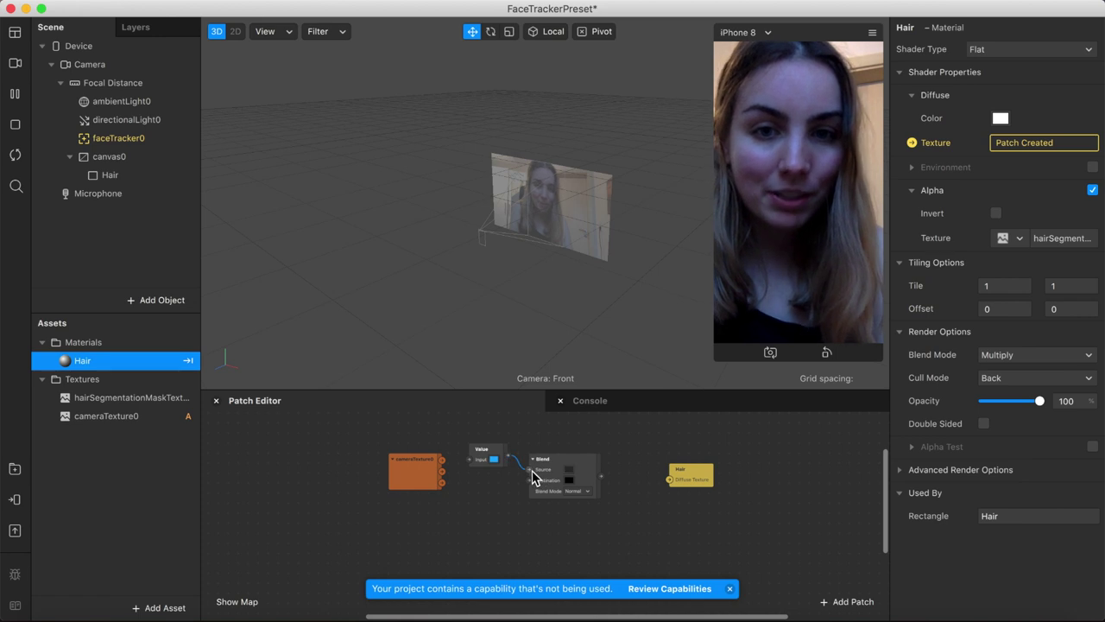
{"action": "left_click_drag", "start_coordinate": [426, 480], "coordinate": [532, 488]}
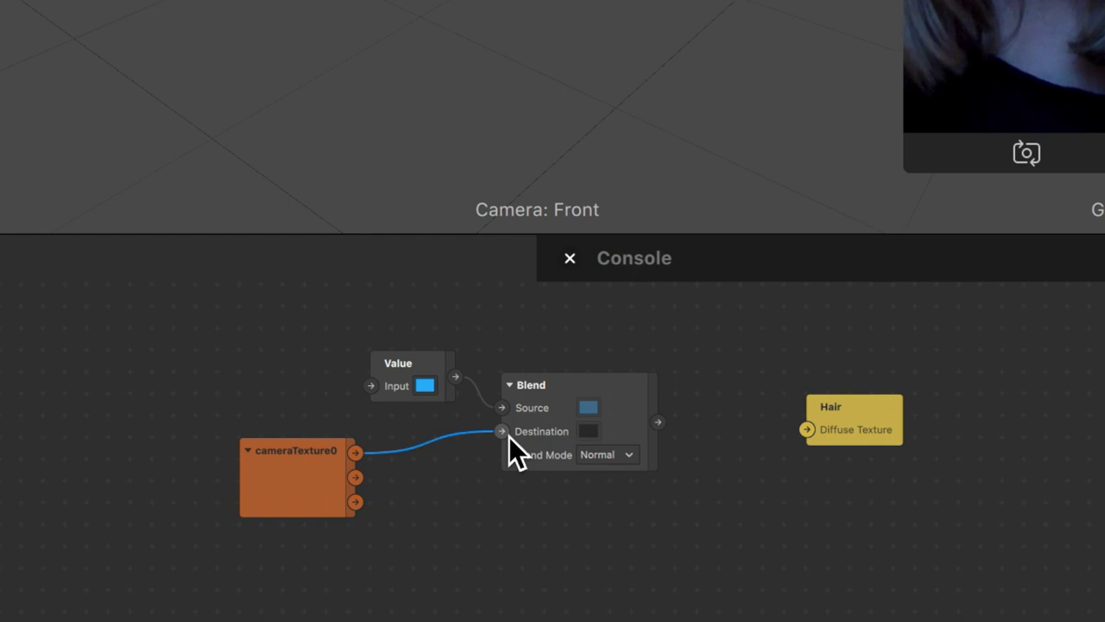
{"action": "left_click_drag", "start_coordinate": [661, 423], "coordinate": [810, 428]}
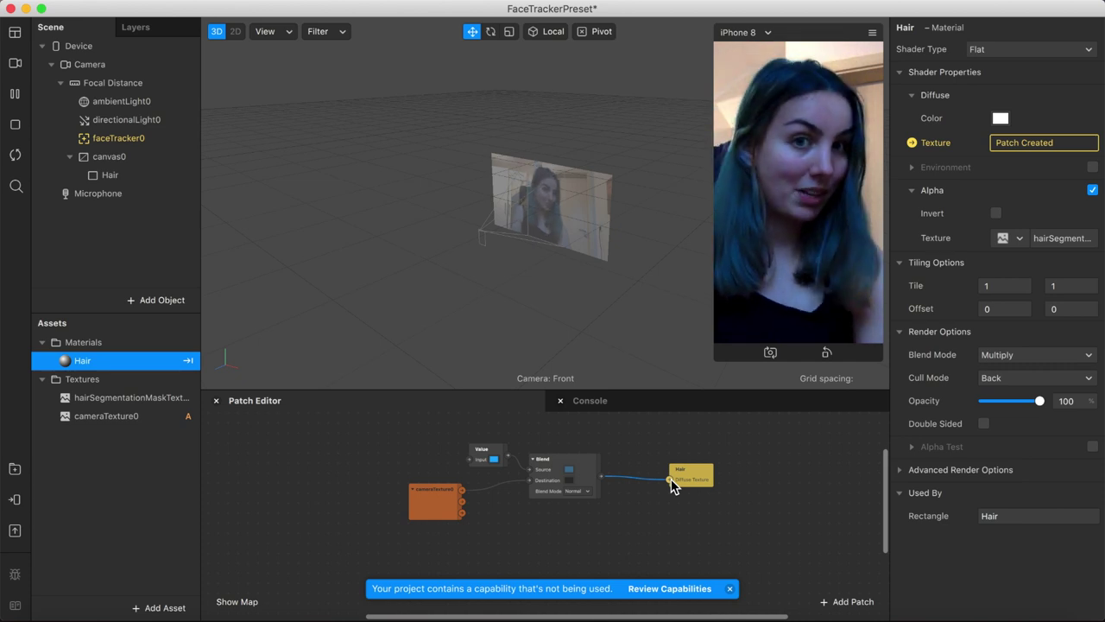
Step: Set the Blend patch's blend mode to Multiply
{"action": "left_click", "coordinate": [587, 497]}
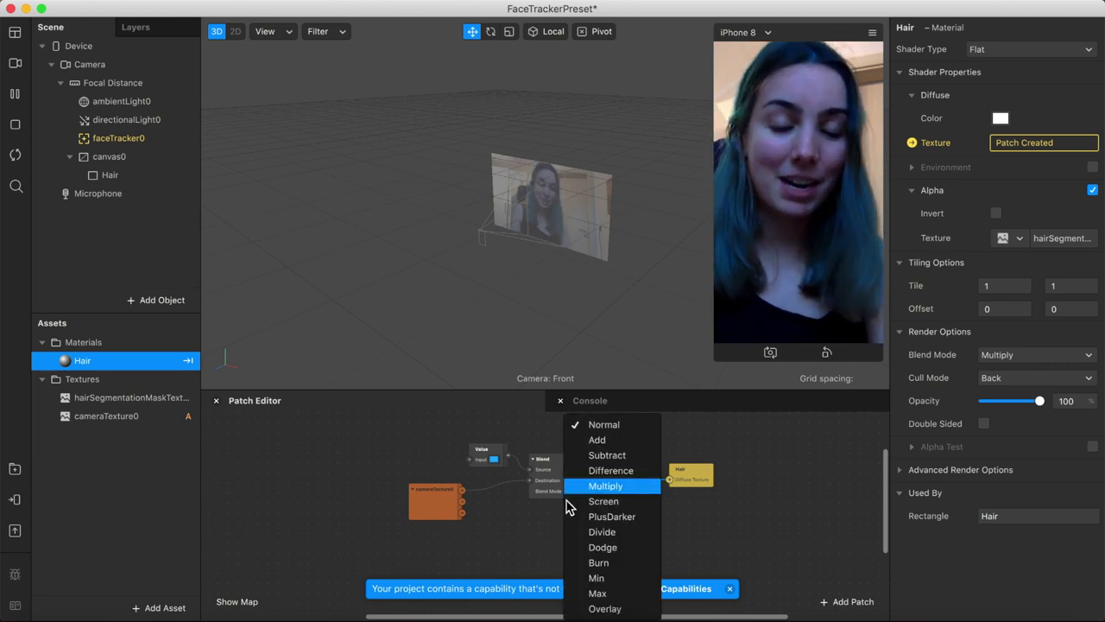
{"action": "left_click", "coordinate": [557, 515]}
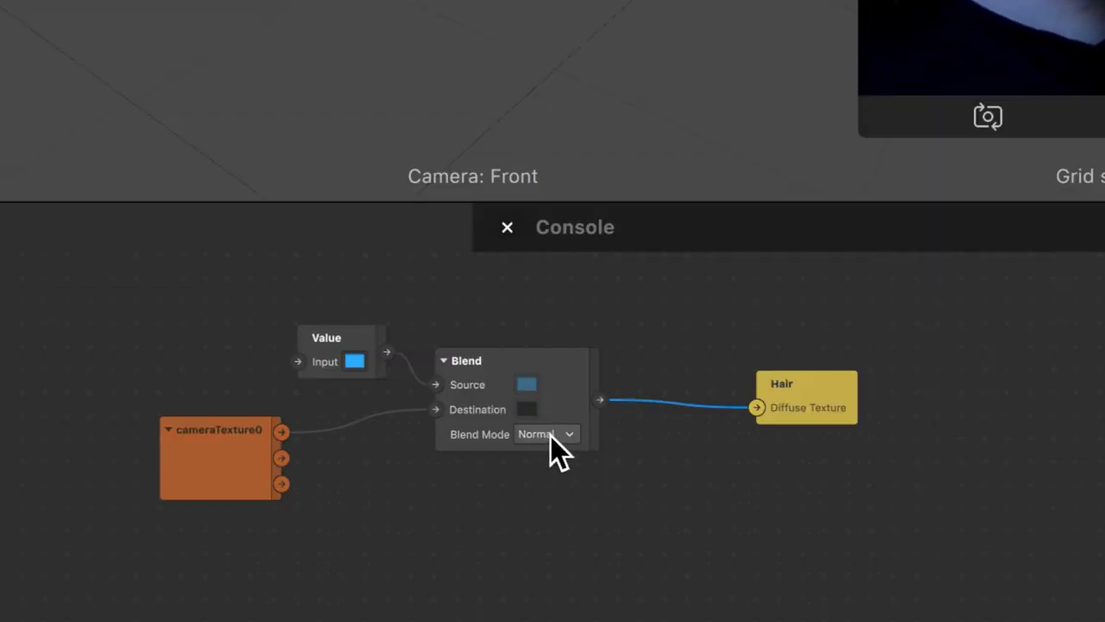
{"action": "left_click", "coordinate": [550, 435]}
{"action": "left_click", "coordinate": [598, 428]}
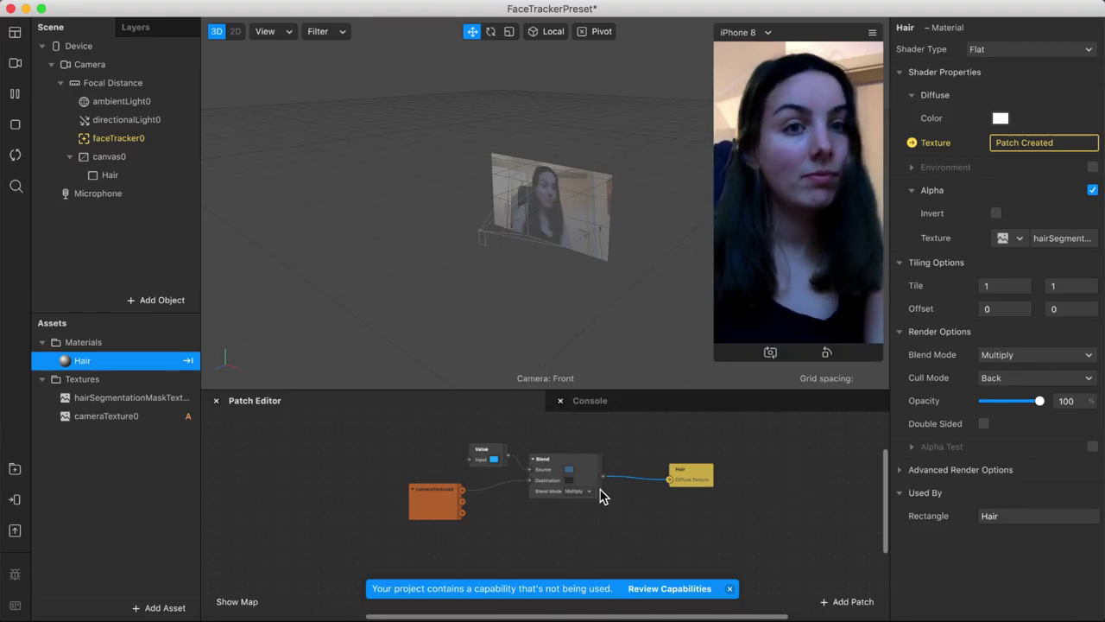
Step: Set the Hair material's blend mode to Add and its opacity to 55%
{"action": "left_click", "coordinate": [1021, 355]}
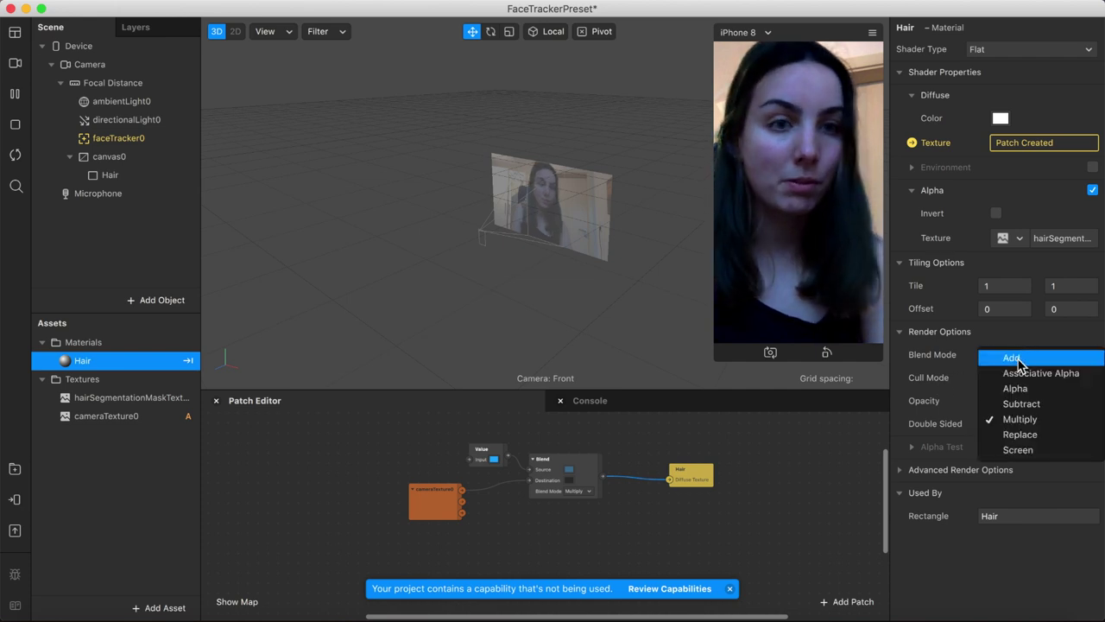
{"action": "left_click", "coordinate": [1017, 359]}
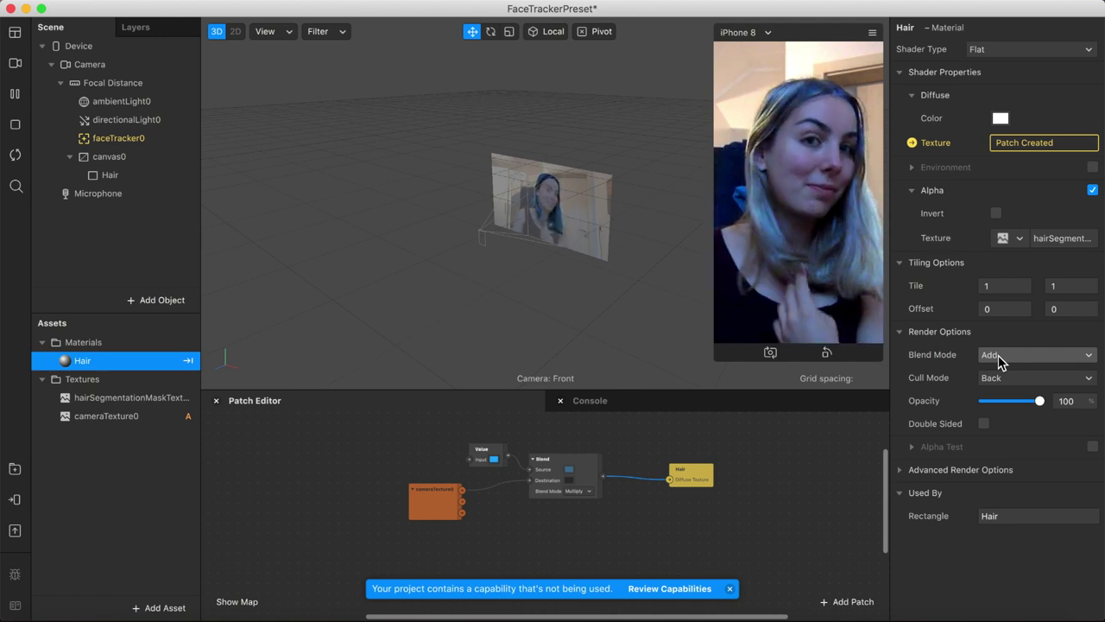
{"action": "left_click", "coordinate": [1009, 403]}
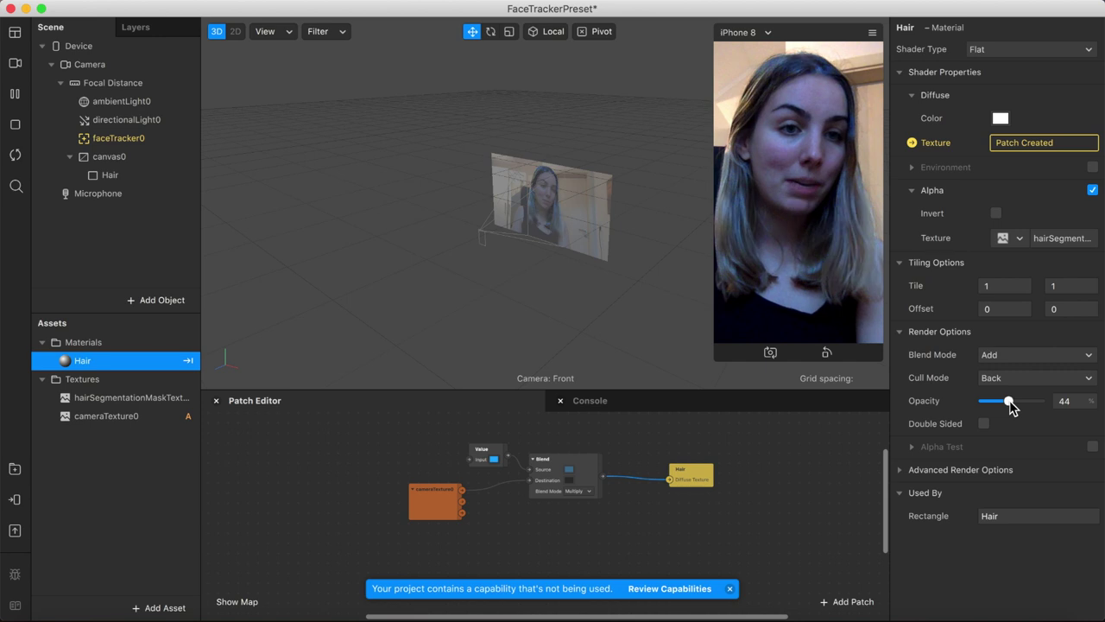
{"action": "left_click_drag", "start_coordinate": [1015, 401], "coordinate": [1018, 402]}
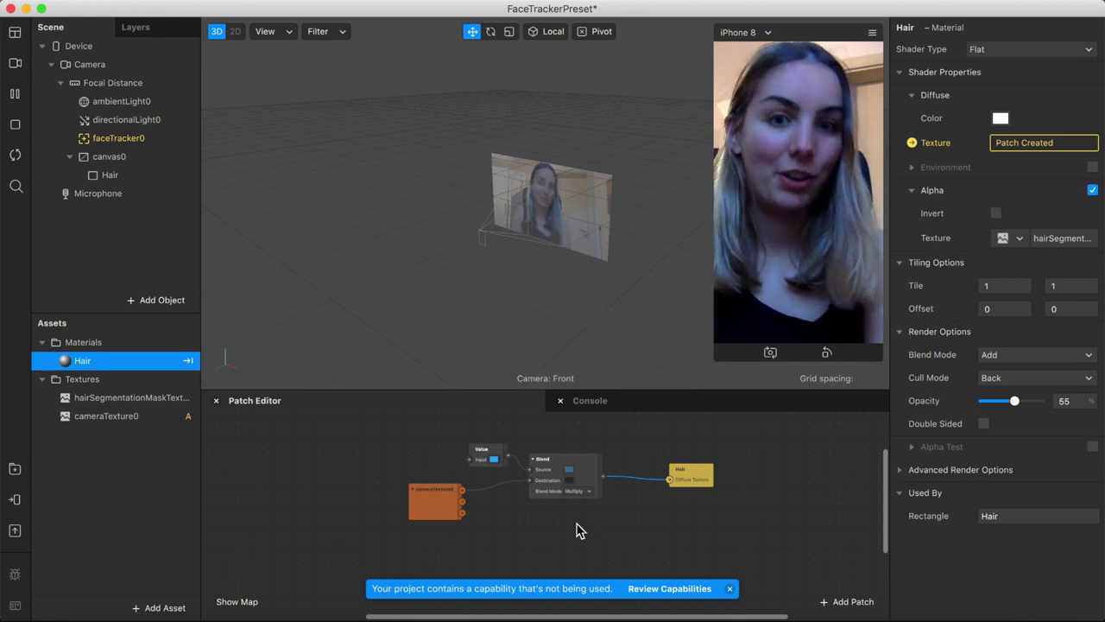
Step: Enlarge the Patch Editor and add an Option Picker patch in the empty area below the Hair patch
{"action": "scroll", "coordinate": [578, 528], "scroll_direction": "down", "scroll_amount": 2}
{"action": "scroll", "coordinate": [577, 528], "scroll_direction": "right", "scroll_amount": 2}
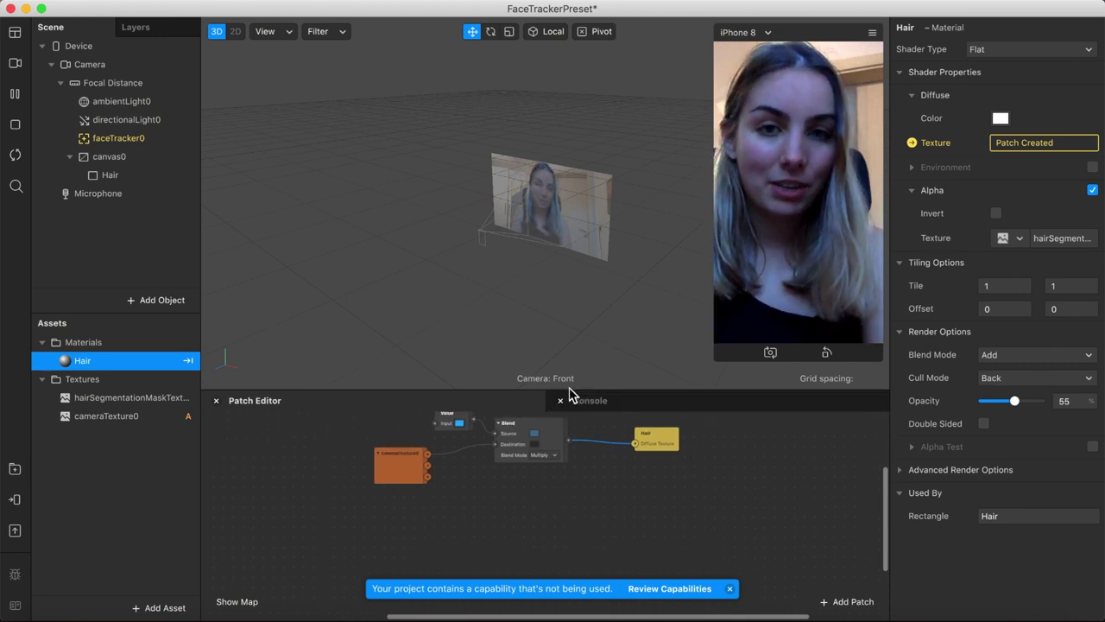
{"action": "left_click_drag", "start_coordinate": [571, 392], "coordinate": [567, 374]}
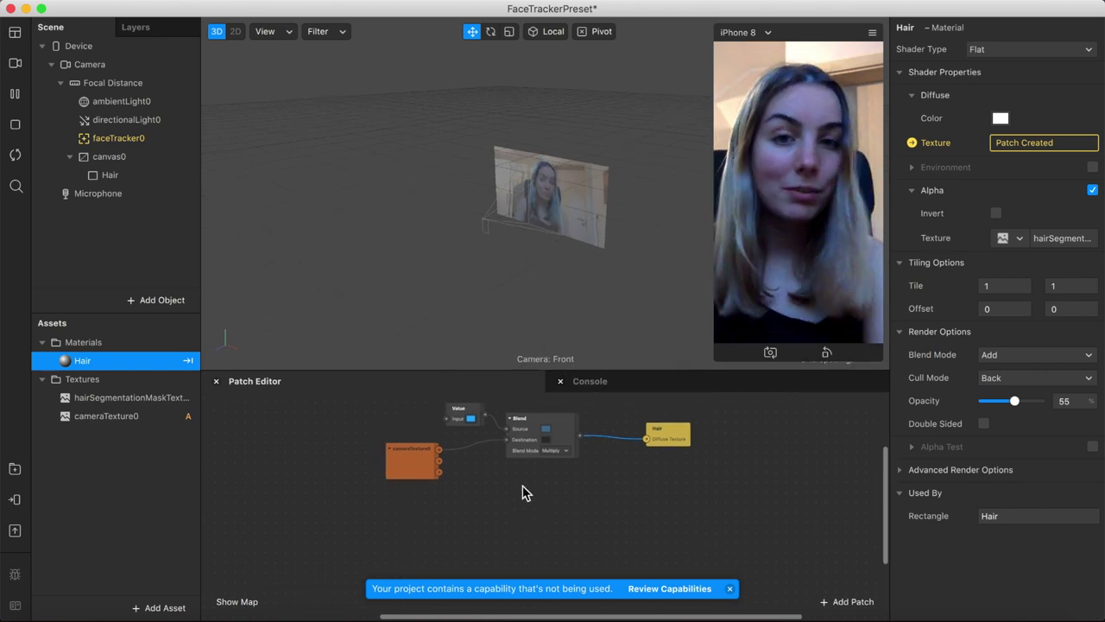
{"action": "double_click", "coordinate": [617, 533]}
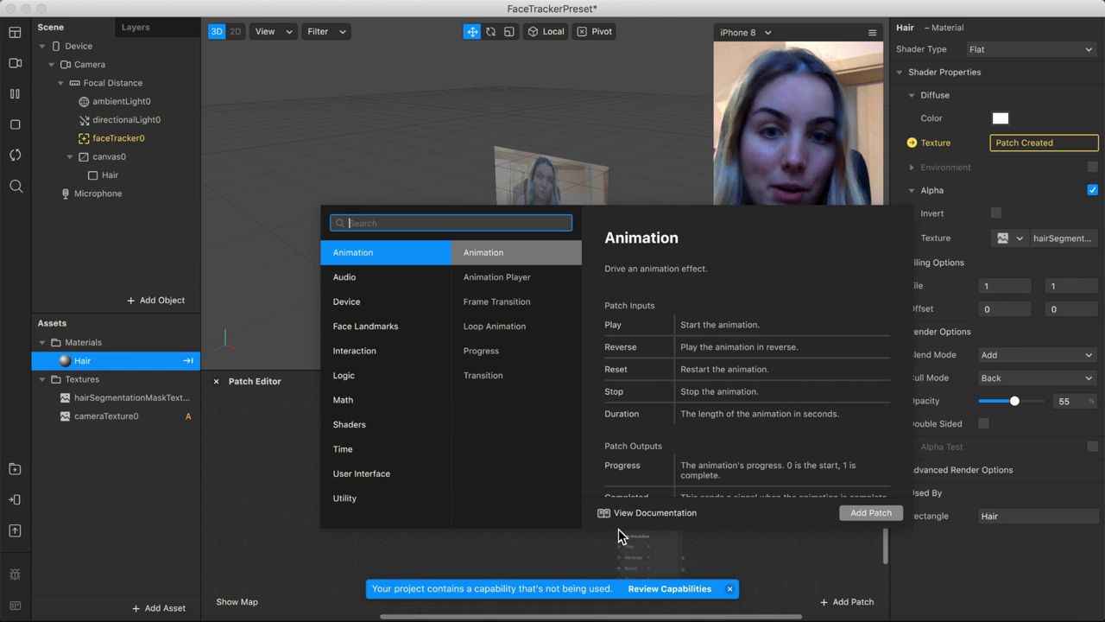
{"action": "type", "text": "option"}
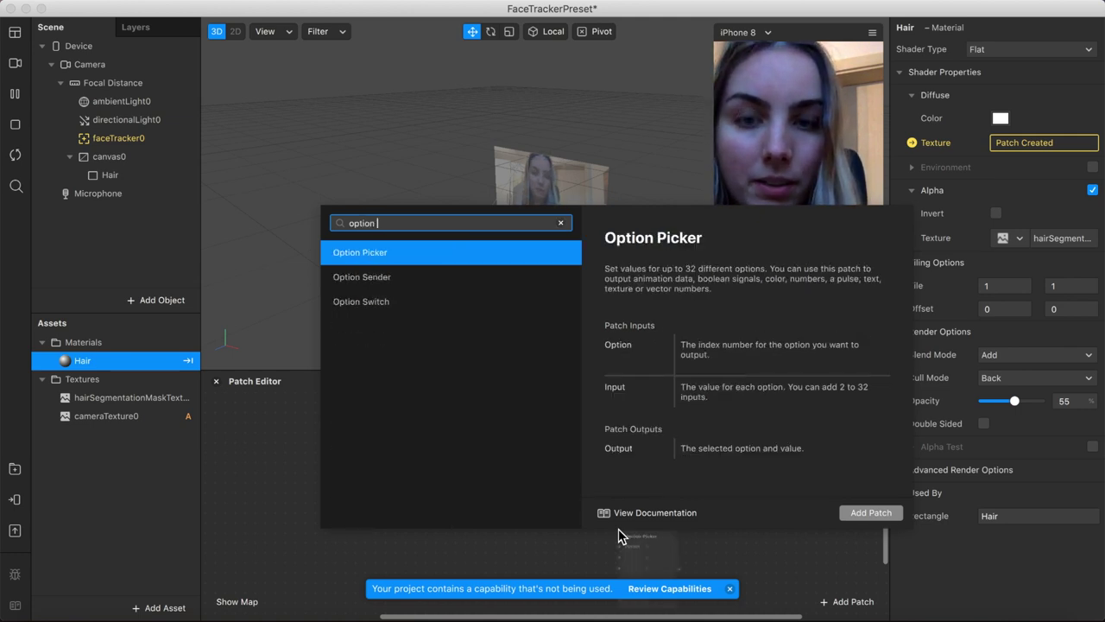
{"action": "type", "text": " picker"}
{"action": "key", "text": "Return"}
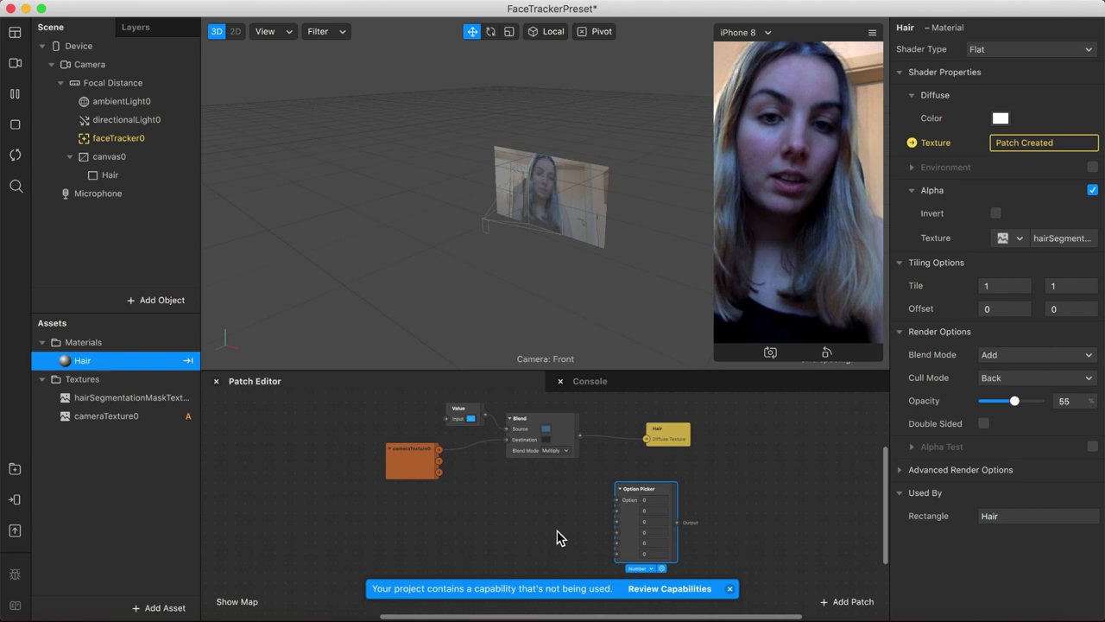
Step: Add a Counter patch and place it just before the Option Picker patch
{"action": "double_click", "coordinate": [508, 533]}
{"action": "type", "text": "counter"}
{"action": "key", "text": "Return"}
{"action": "left_click_drag", "start_coordinate": [536, 539], "coordinate": [535, 498]}
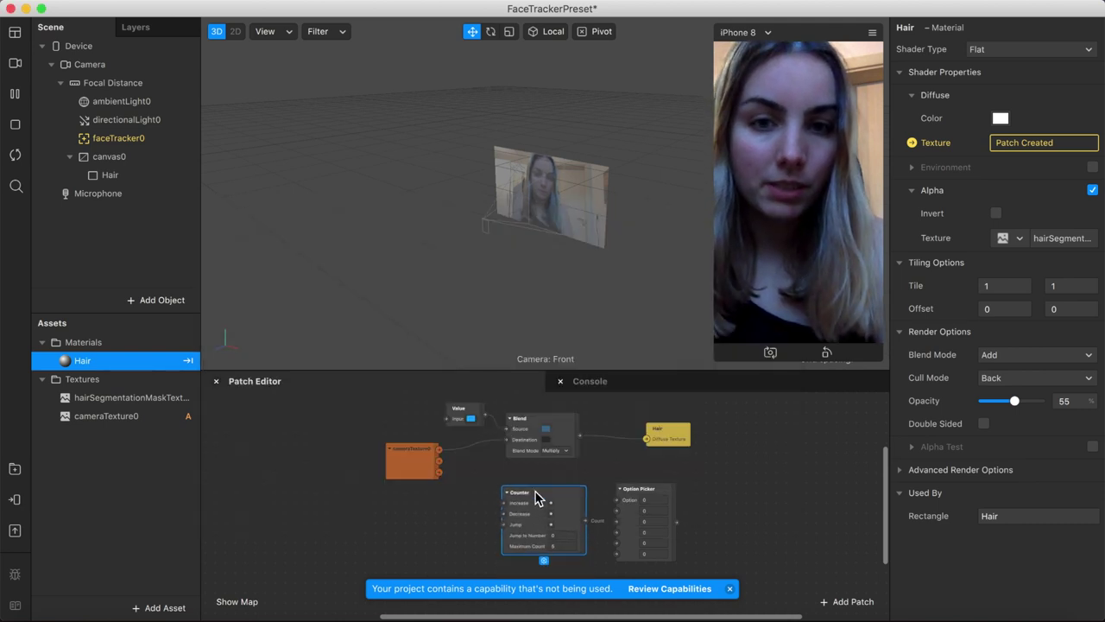
Step: Add a Screen Tap patch and place it just before the Counter patch
{"action": "double_click", "coordinate": [432, 537]}
{"action": "type", "text": "scre"}
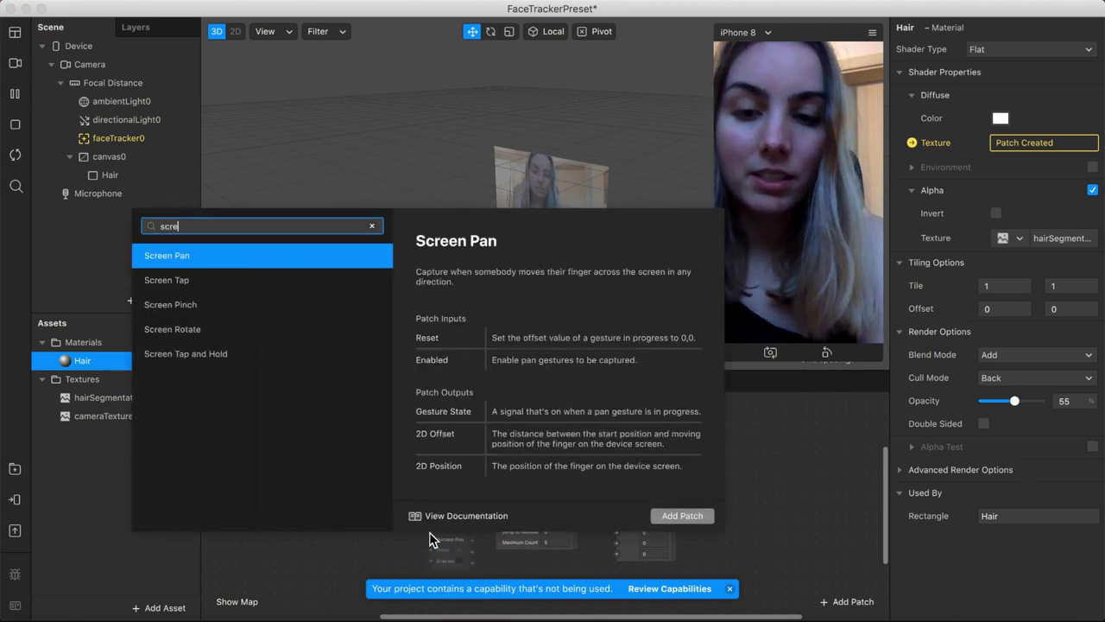
{"action": "type", "text": "en "}
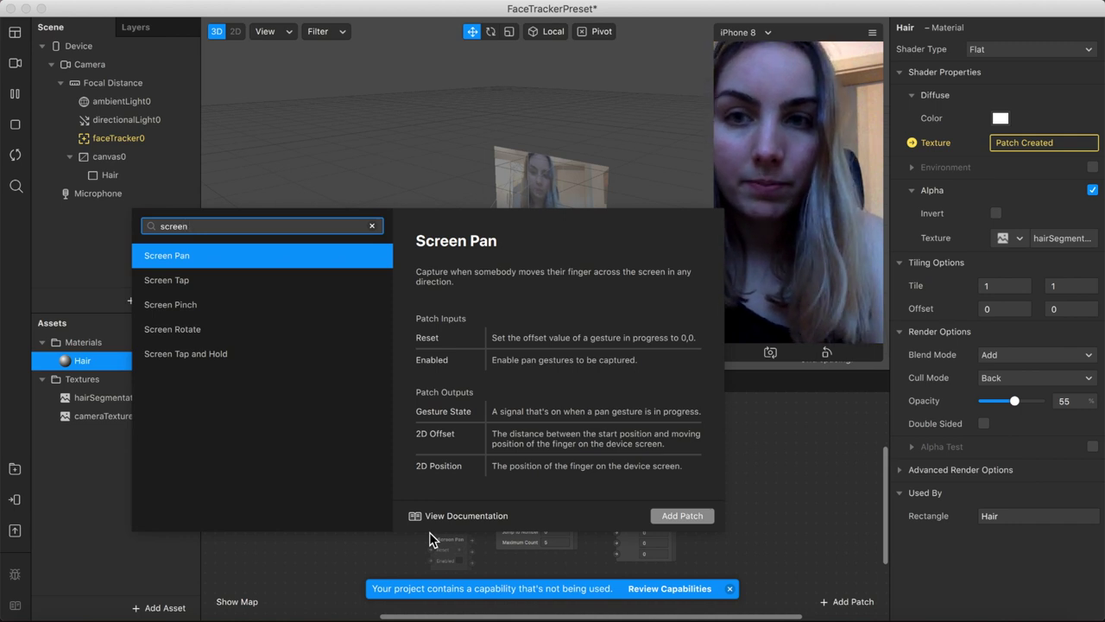
{"action": "type", "text": "p"}
{"action": "key", "text": "BackSpace"}
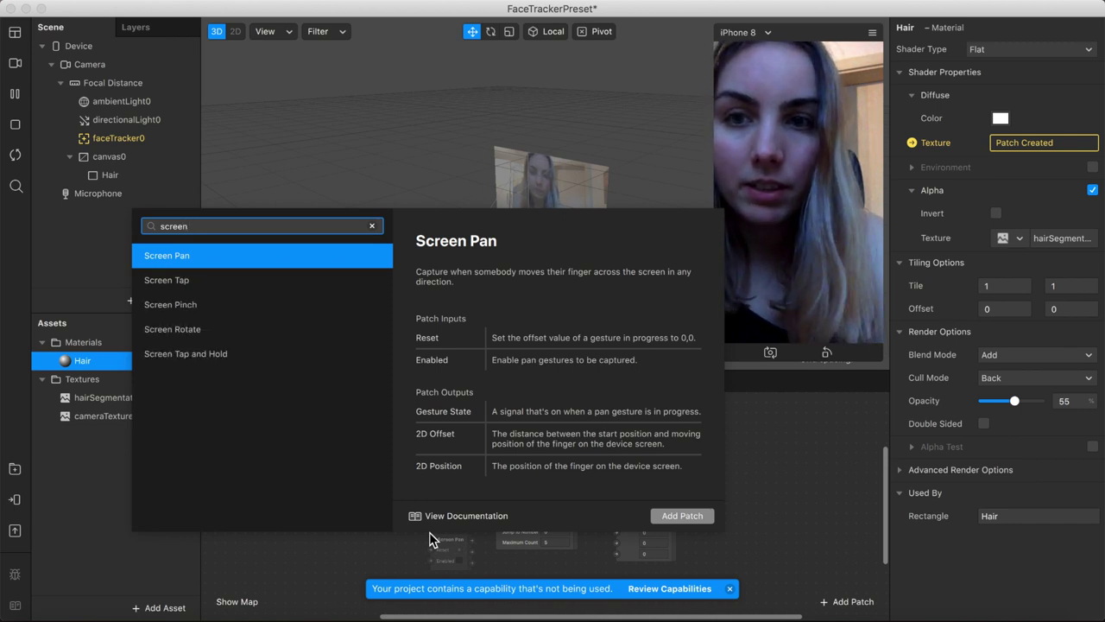
{"action": "type", "text": "tap"}
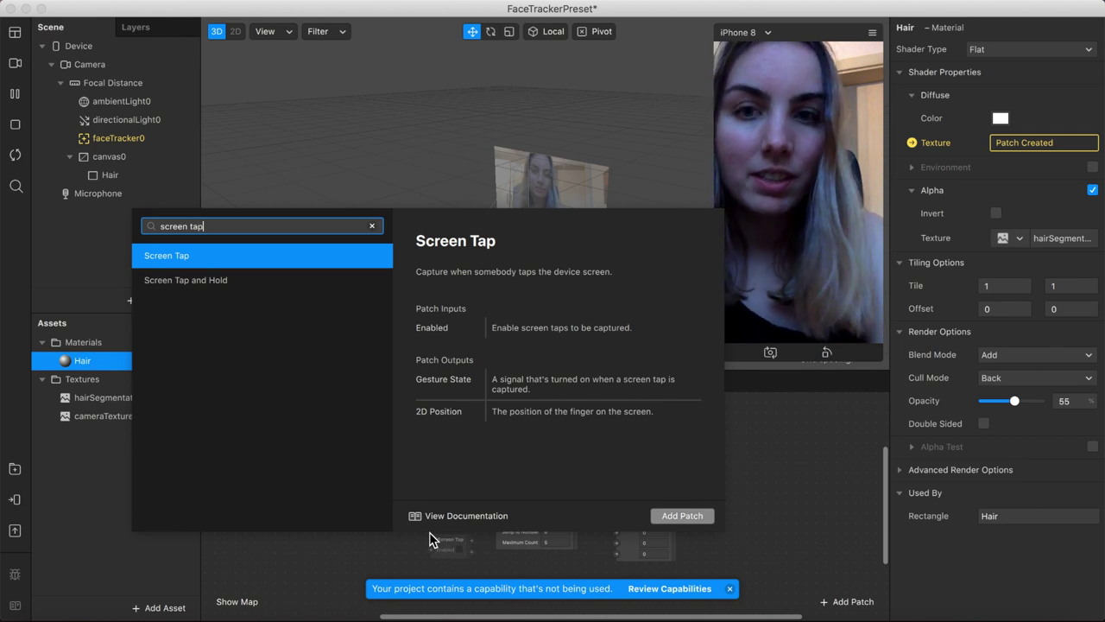
{"action": "key", "text": "Return"}
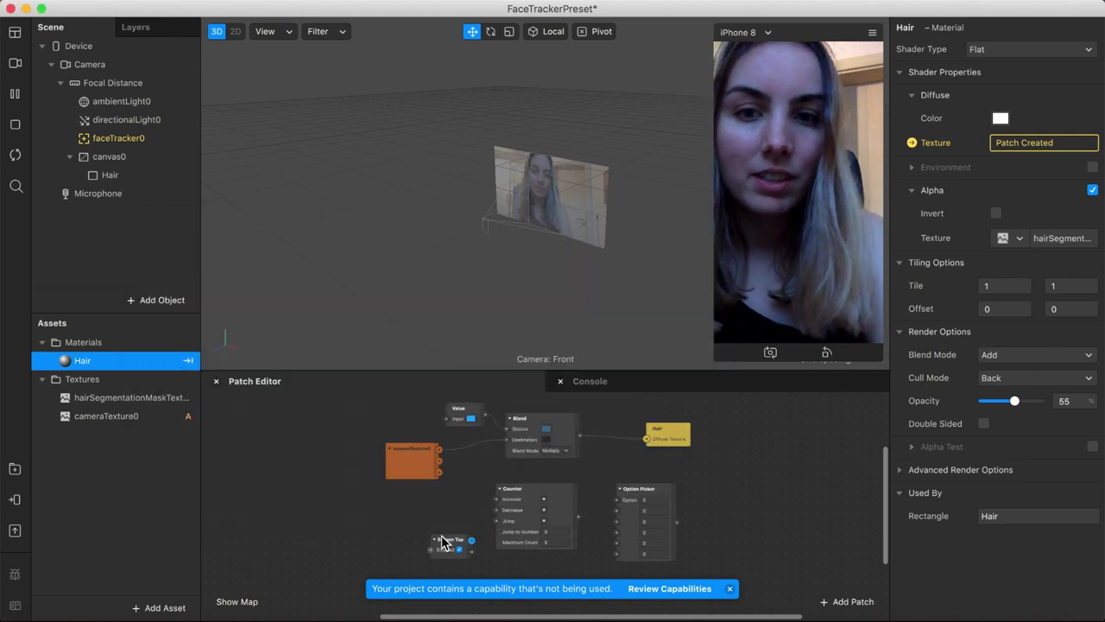
{"action": "left_click_drag", "start_coordinate": [446, 545], "coordinate": [415, 519]}
Step: Move the Blend and Hair patches farther from cameraTexture0 to make room, and delete the Value patch
{"action": "left_click_drag", "start_coordinate": [660, 435], "coordinate": [760, 439]}
{"action": "left_click_drag", "start_coordinate": [567, 434], "coordinate": [700, 429]}
{"action": "left_click_drag", "start_coordinate": [767, 431], "coordinate": [834, 427]}
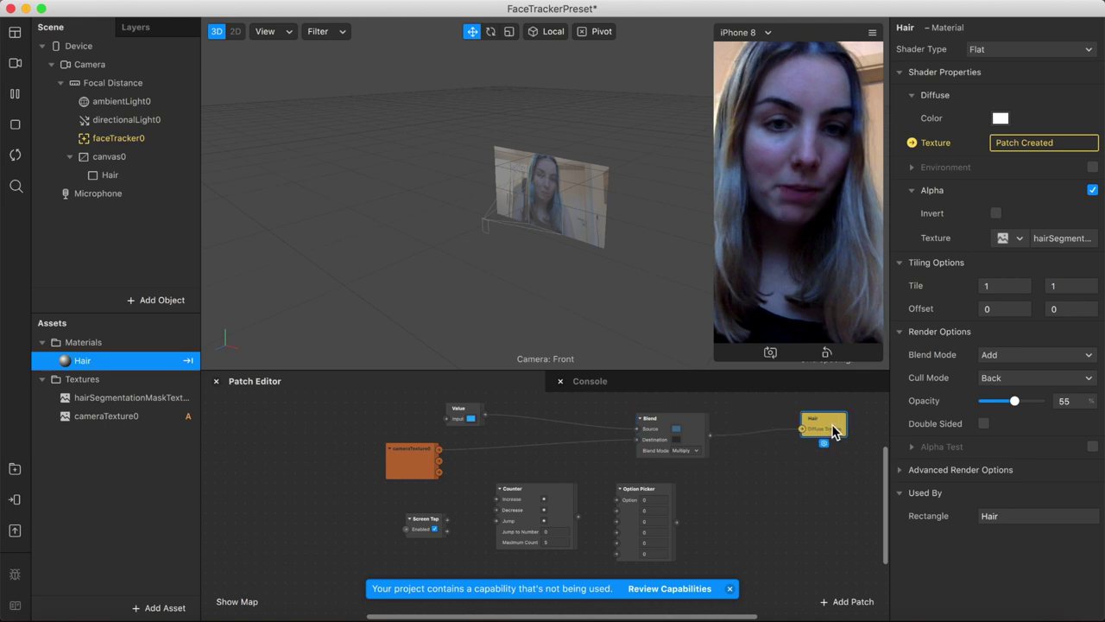
{"action": "left_click_drag", "start_coordinate": [714, 431], "coordinate": [771, 434]}
{"action": "left_click_drag", "start_coordinate": [460, 417], "coordinate": [658, 420]}
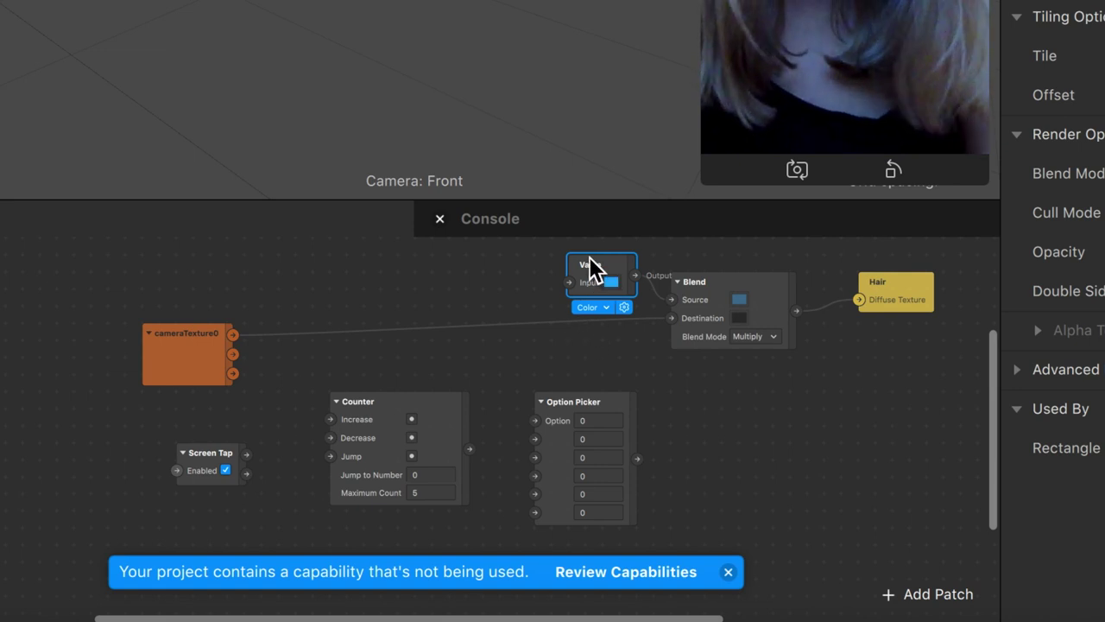
{"action": "key", "text": "Delete"}
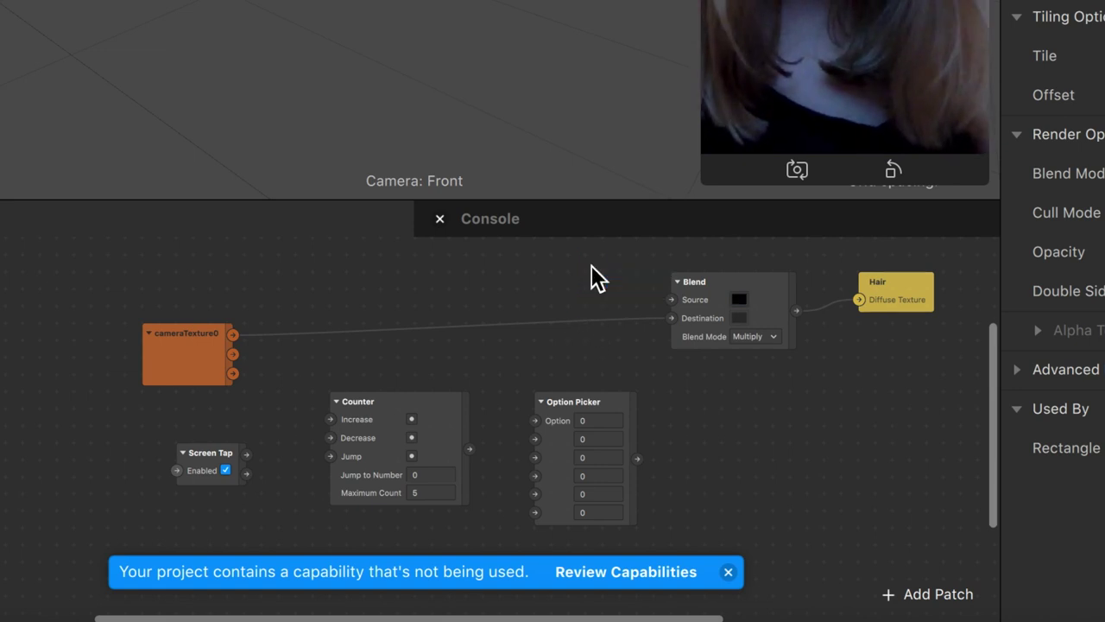
Step: Dismiss the unused-capability notification and set the Option Picker patch's value type to Color
{"action": "left_click", "coordinate": [561, 501]}
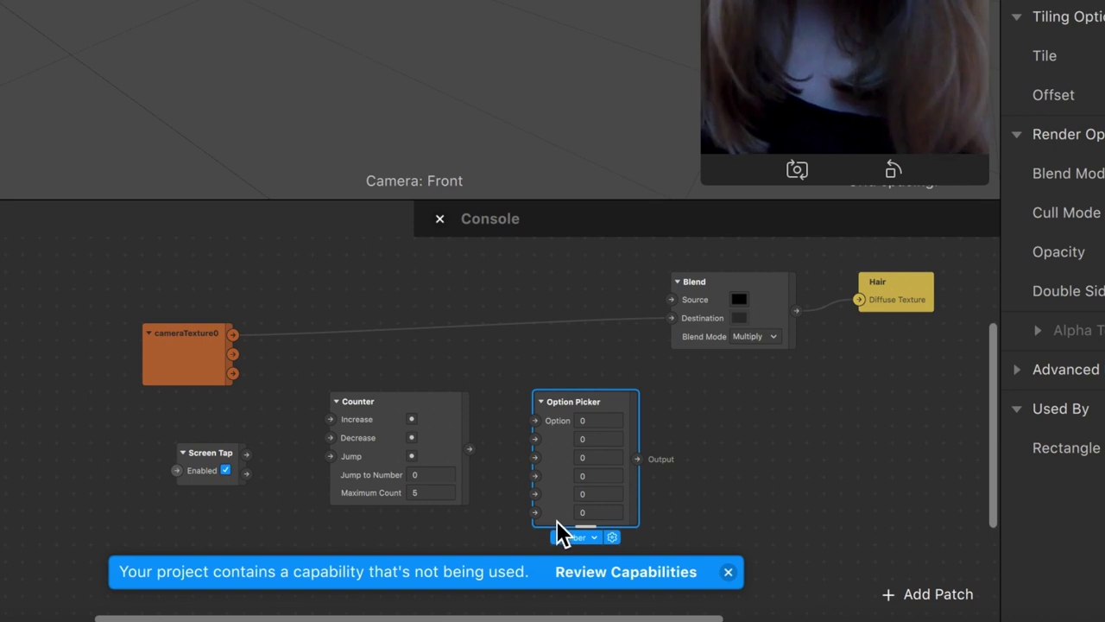
{"action": "left_click", "coordinate": [728, 572]}
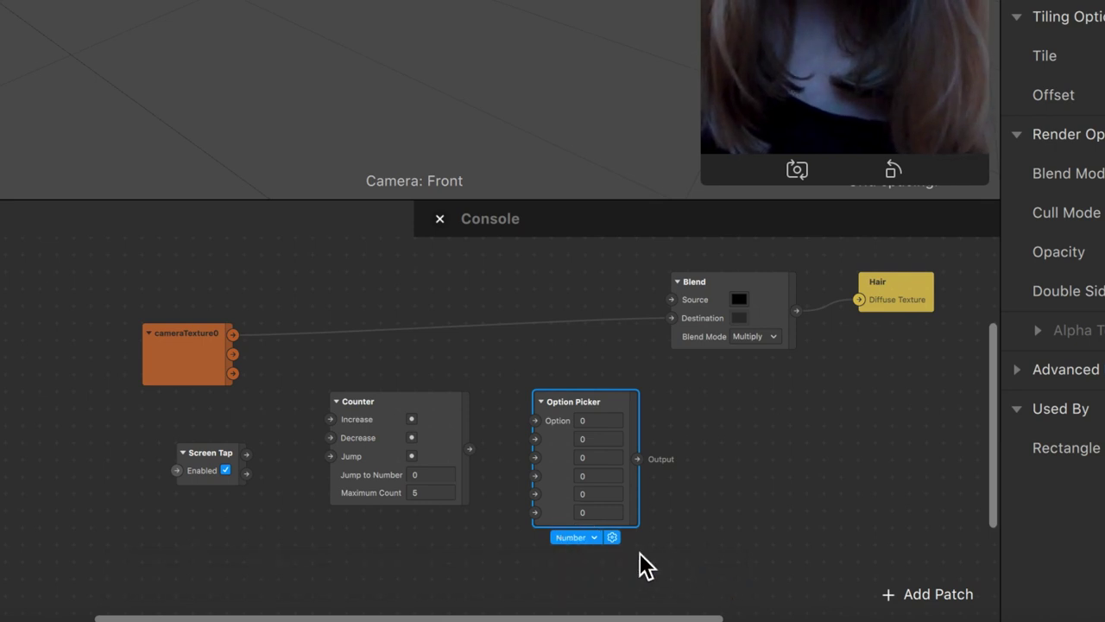
{"action": "left_click", "coordinate": [593, 538]}
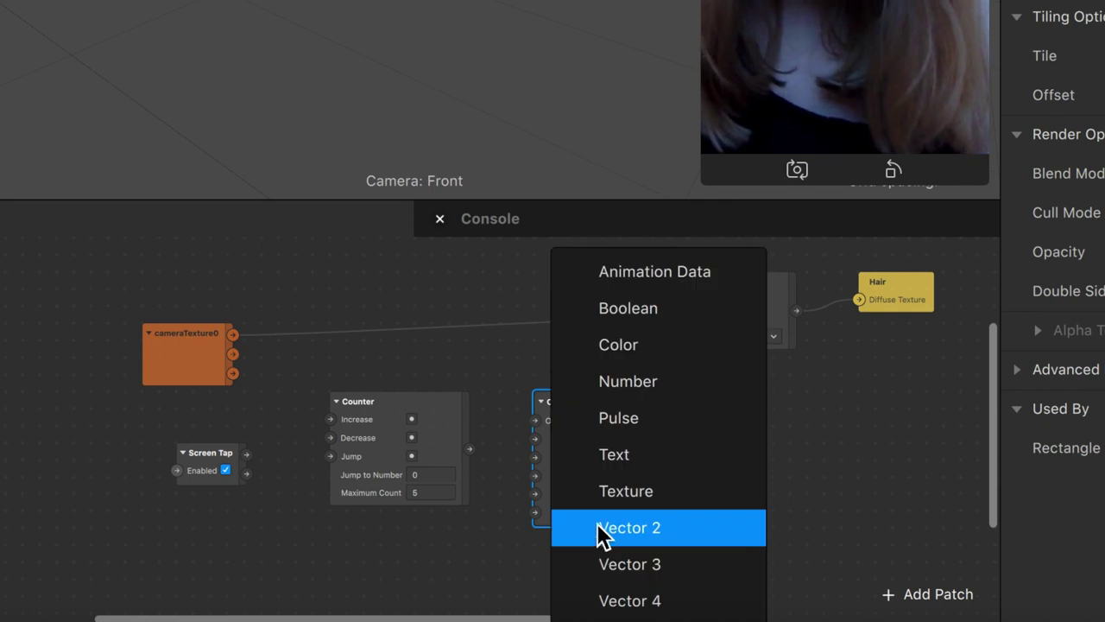
{"action": "left_click", "coordinate": [626, 352]}
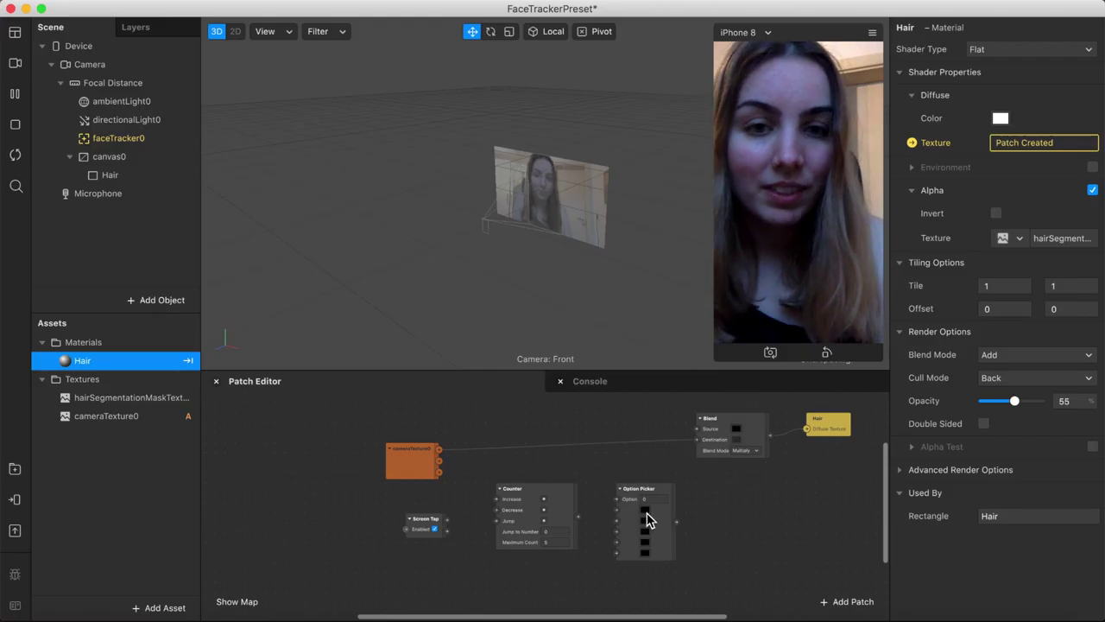
Step: Set the Option Picker's first color to teal blue and its second color to light pink
{"action": "left_click", "coordinate": [645, 513]}
{"action": "left_click_drag", "start_coordinate": [432, 387], "coordinate": [306, 391]}
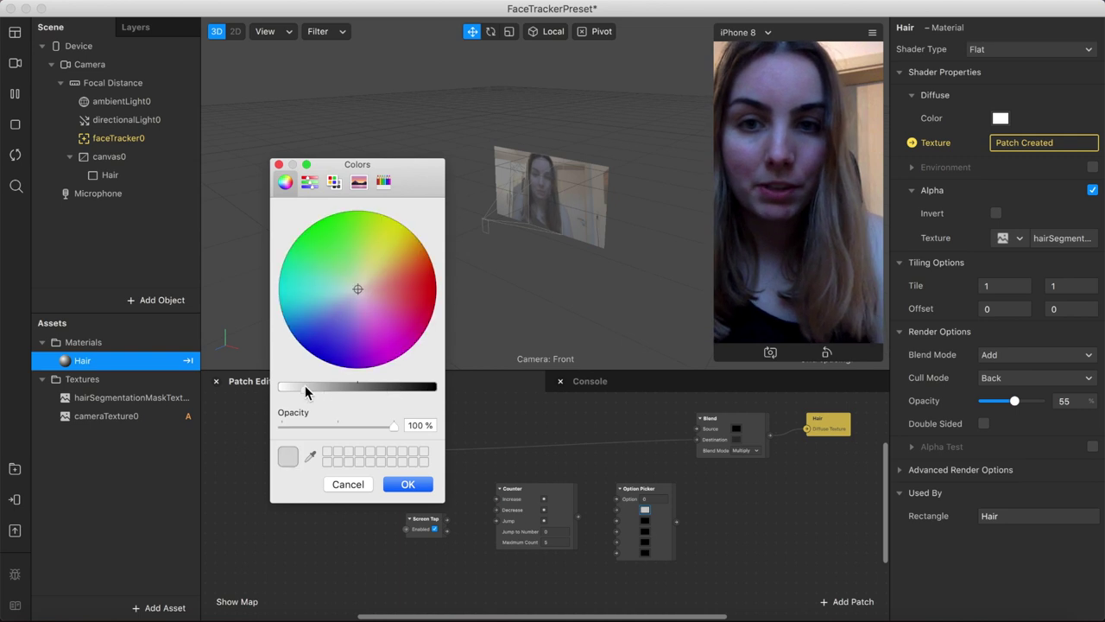
{"action": "left_click", "coordinate": [302, 309]}
{"action": "left_click", "coordinate": [407, 484]}
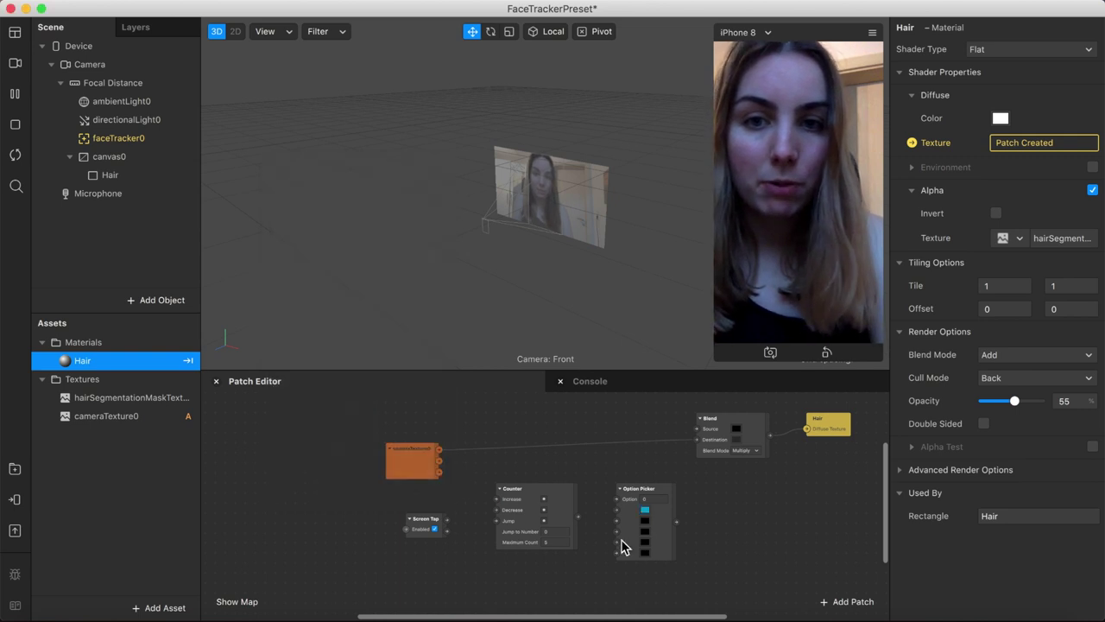
{"action": "left_click", "coordinate": [646, 521]}
{"action": "left_click_drag", "start_coordinate": [341, 390], "coordinate": [282, 389]}
{"action": "left_click", "coordinate": [373, 301]}
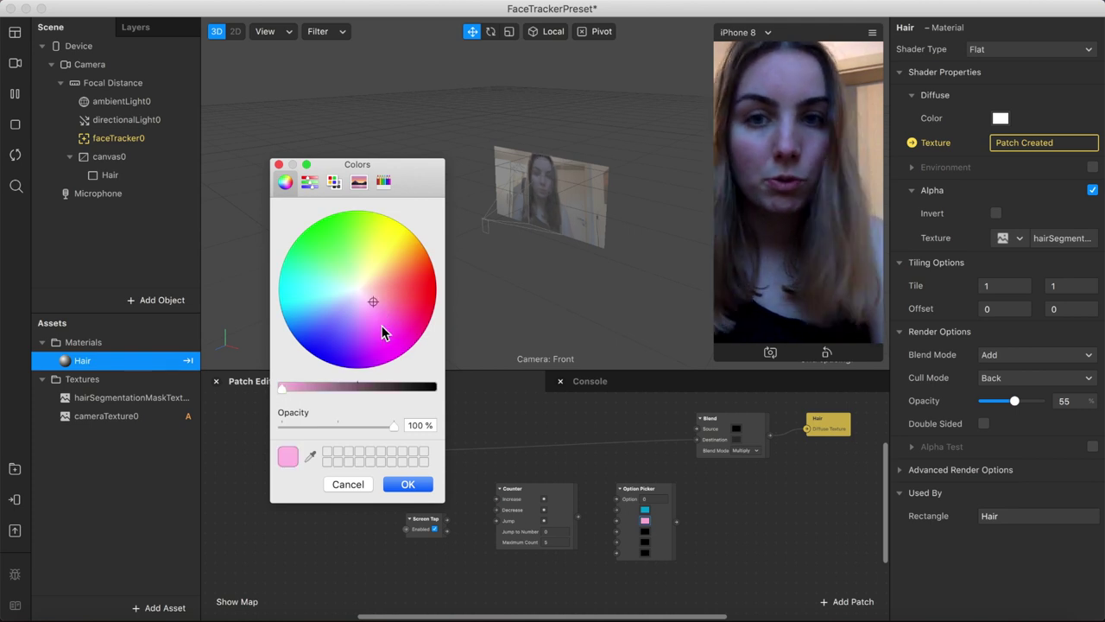
{"action": "left_click", "coordinate": [408, 488]}
Step: Set the Option Picker's third color to light orange and its fourth color to bright green
{"action": "left_click", "coordinate": [645, 531]}
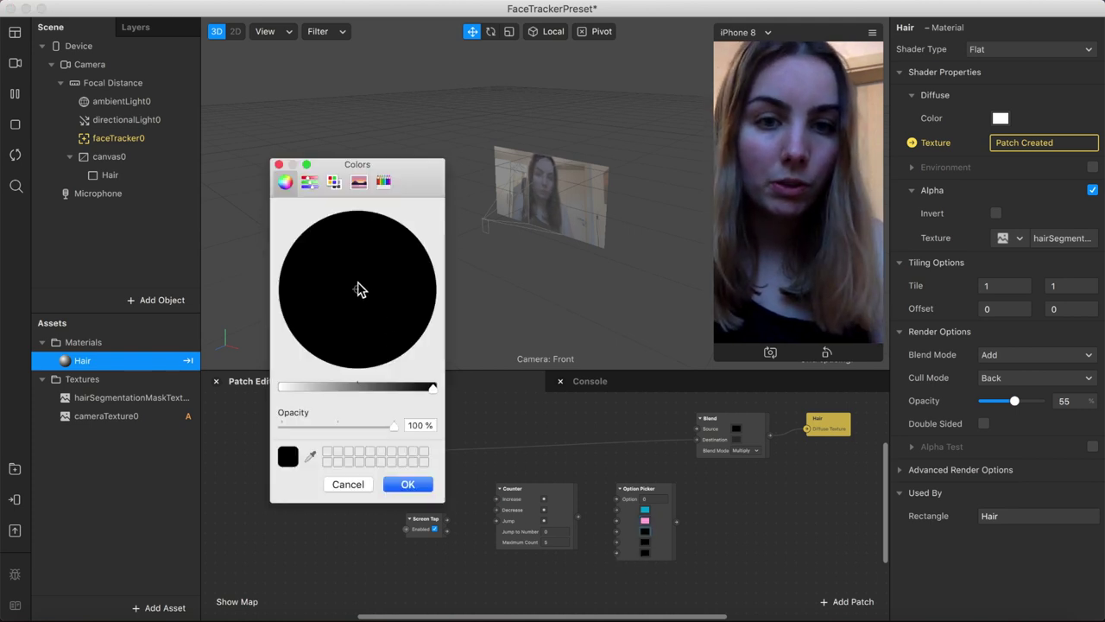
{"action": "left_click", "coordinate": [281, 387]}
{"action": "left_click", "coordinate": [385, 271]}
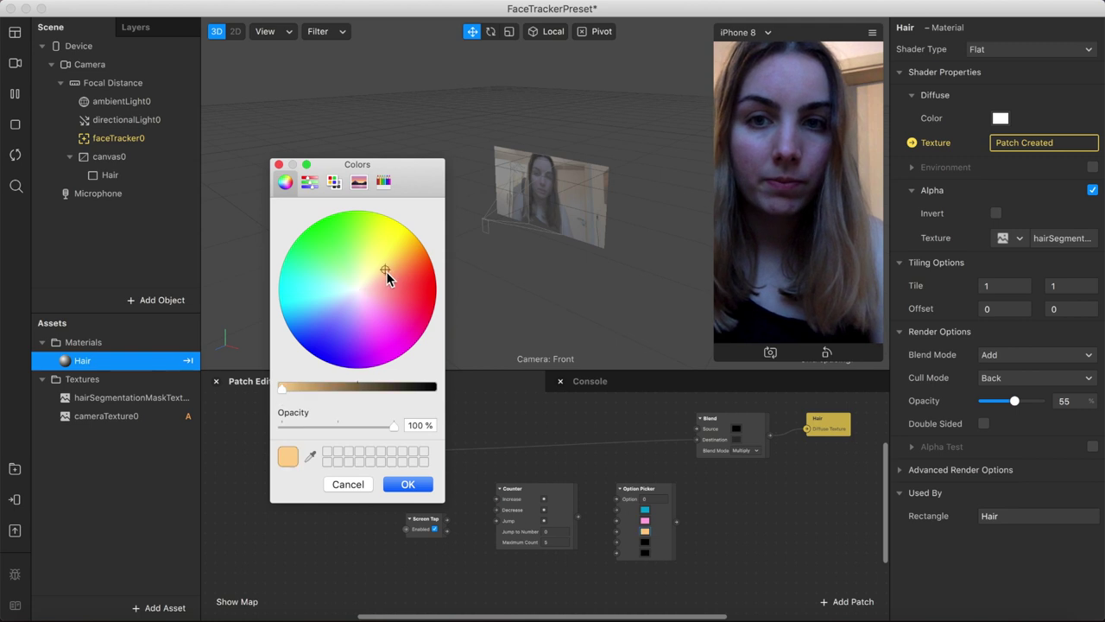
{"action": "left_click", "coordinate": [407, 486]}
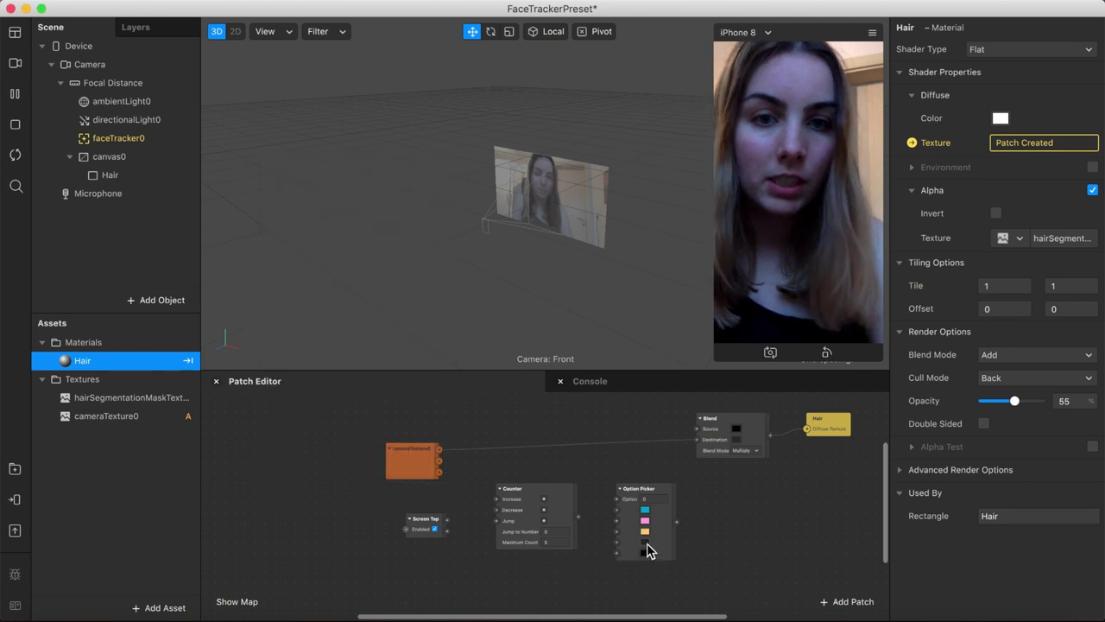
{"action": "left_click", "coordinate": [646, 544]}
{"action": "left_click_drag", "start_coordinate": [298, 387], "coordinate": [249, 396]}
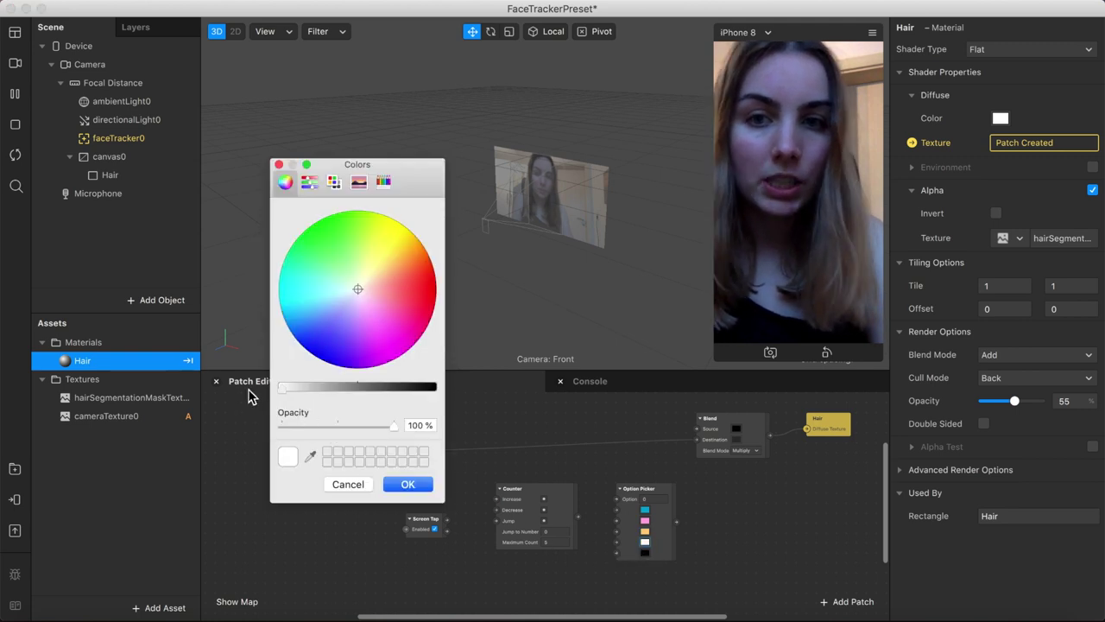
{"action": "left_click", "coordinate": [347, 247]}
{"action": "left_click", "coordinate": [405, 485]}
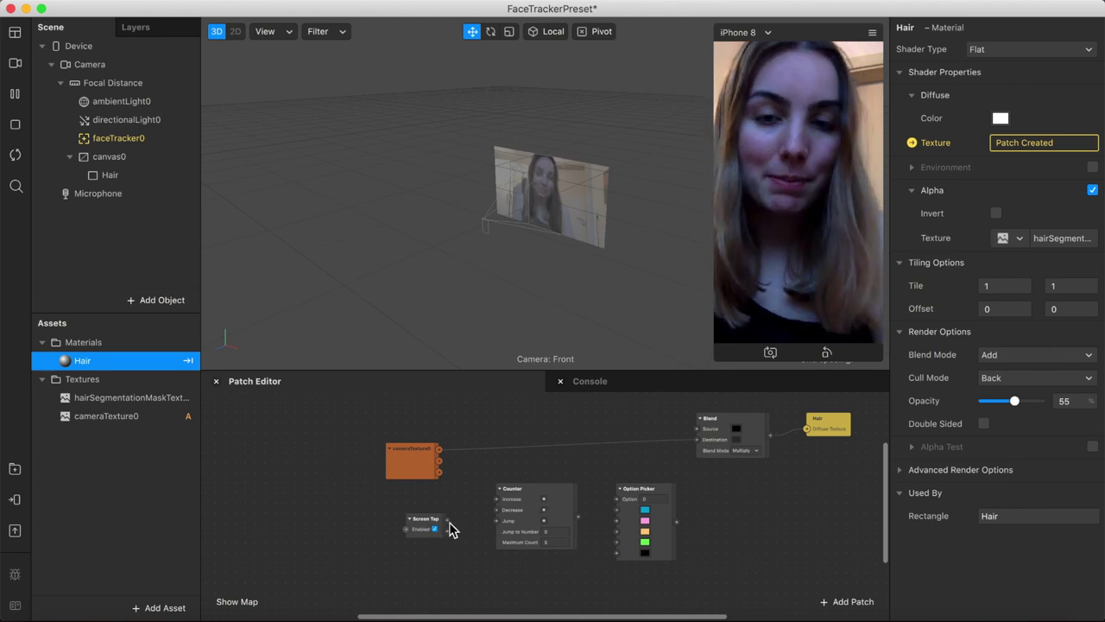
Step: Wire Screen Tap through the Counter's Increase and the Option Picker's Option into Blend's Source, with the Counter's Maximum Count set to 4
{"action": "left_click_drag", "start_coordinate": [455, 520], "coordinate": [499, 499]}
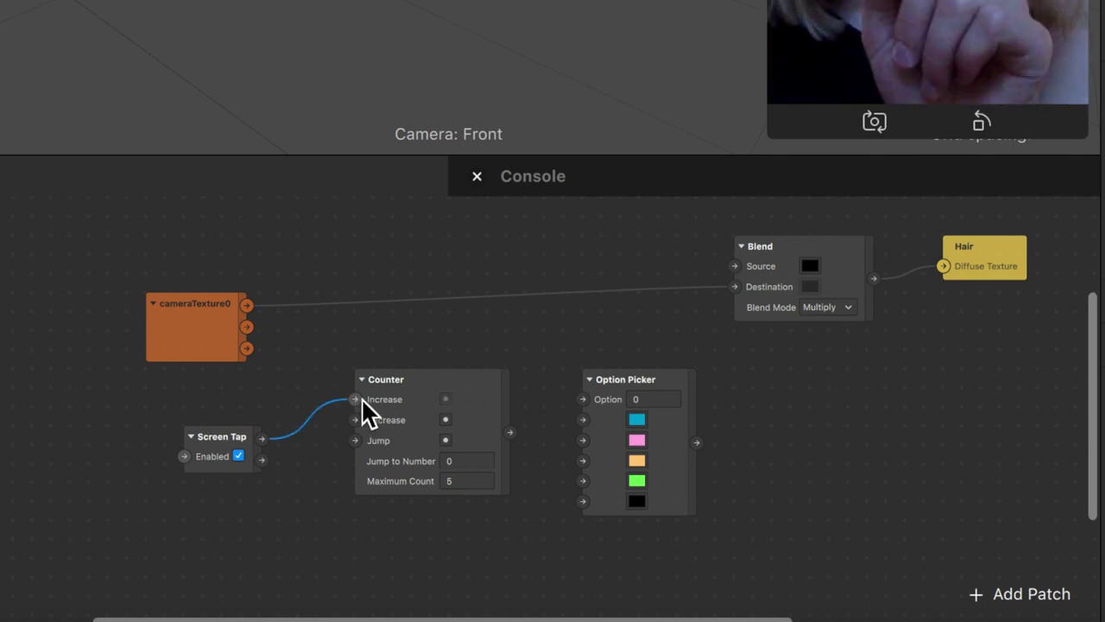
{"action": "left_click", "coordinate": [470, 486]}
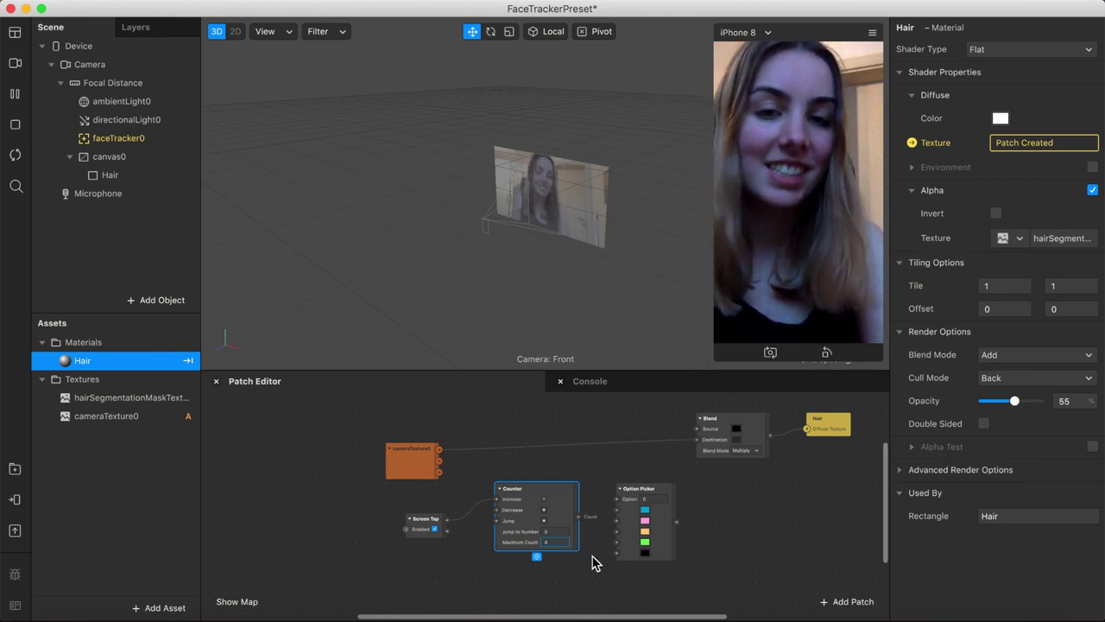
{"action": "left_click_drag", "start_coordinate": [578, 516], "coordinate": [619, 501]}
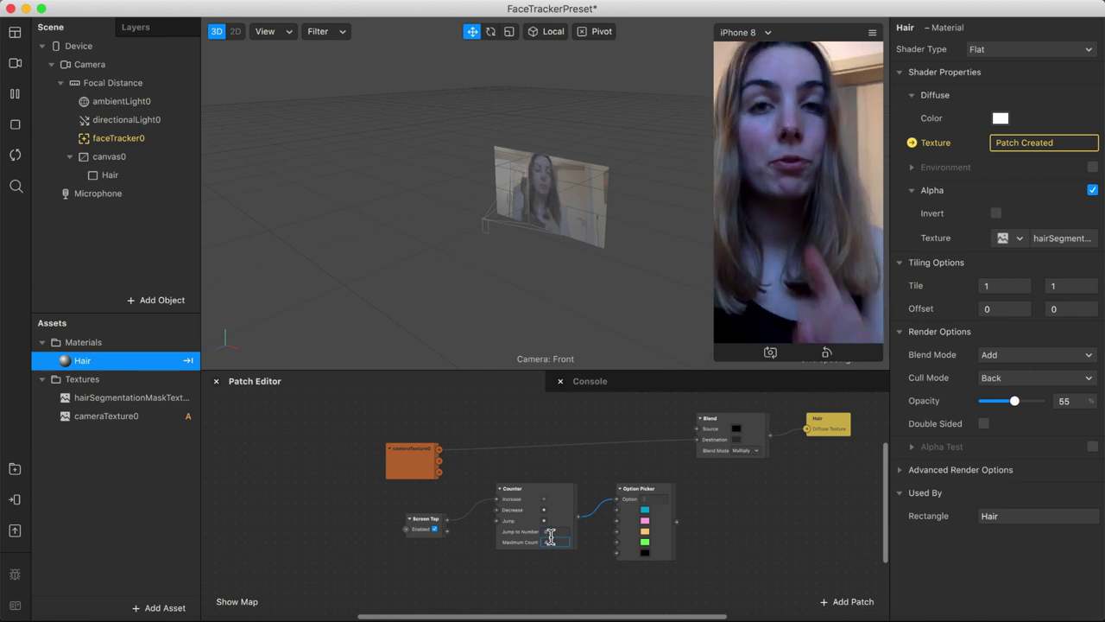
{"action": "type", "text": "4"}
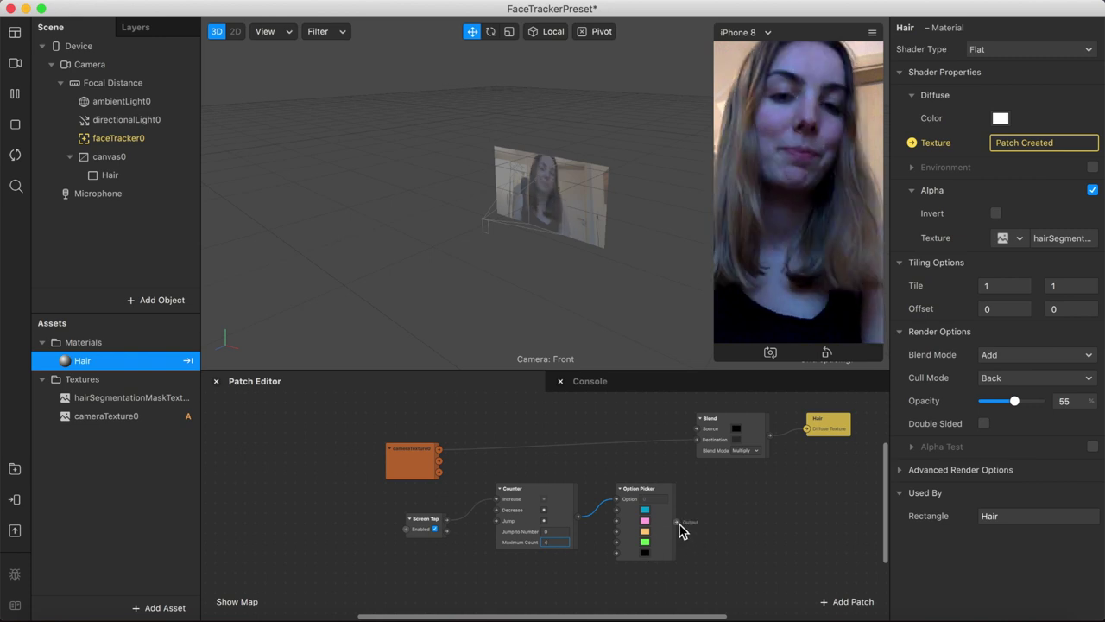
{"action": "left_click_drag", "start_coordinate": [677, 522], "coordinate": [699, 430]}
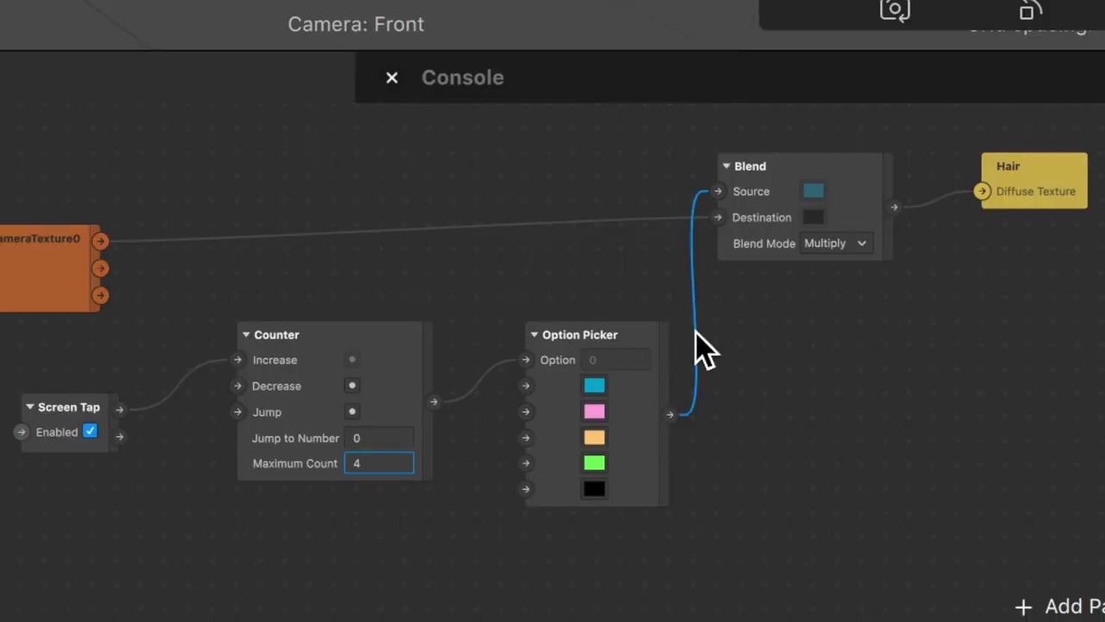
Step: Switch the device preview to Simulate Touch and test the hair color change with a simulated screen tap
{"action": "scroll", "coordinate": [704, 350], "scroll_direction": "right", "scroll_amount": 6}
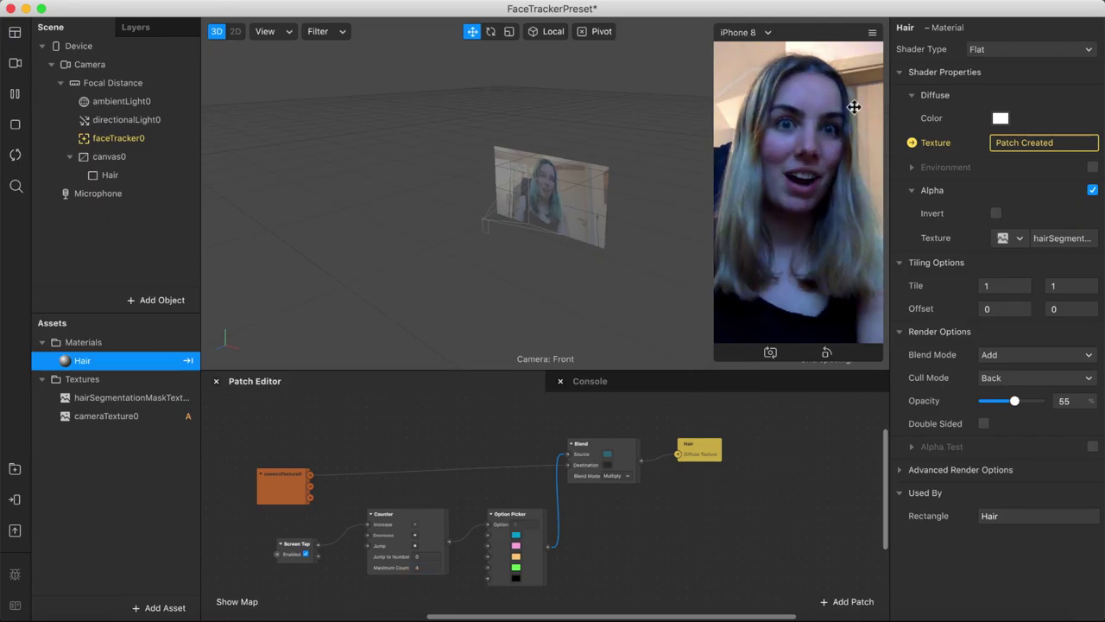
{"action": "left_click", "coordinate": [872, 33]}
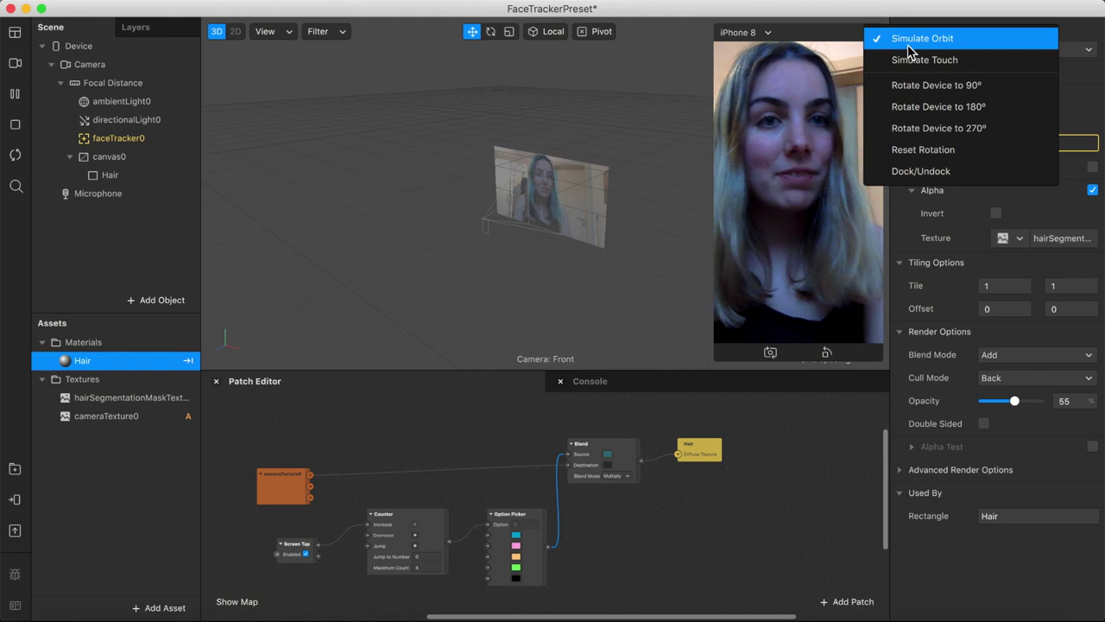
{"action": "left_click", "coordinate": [908, 63]}
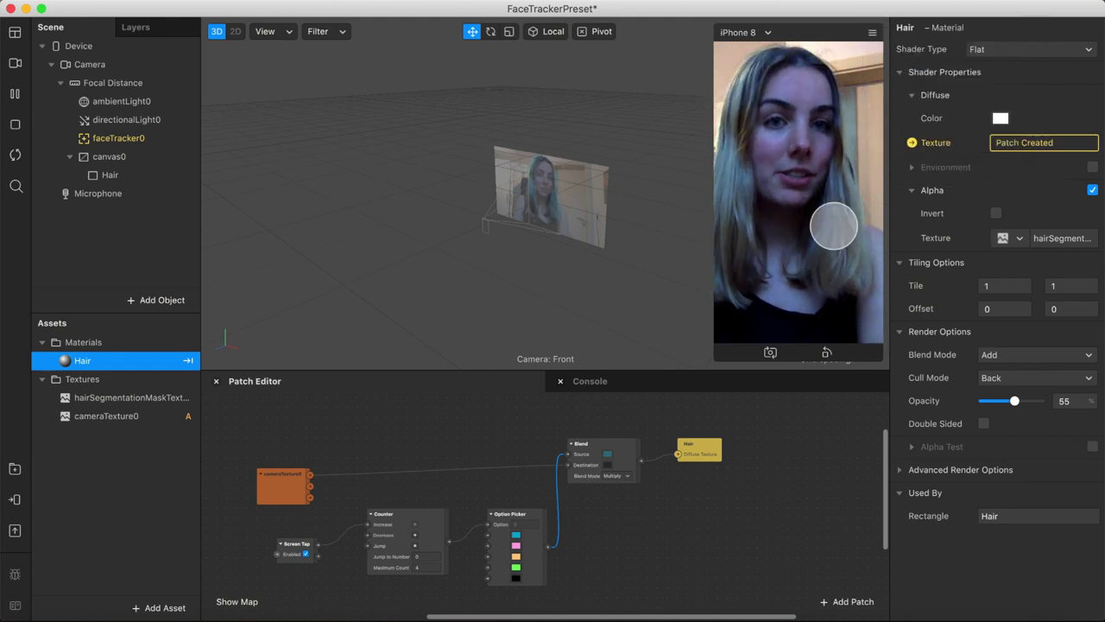
{"action": "left_click", "coordinate": [839, 255]}
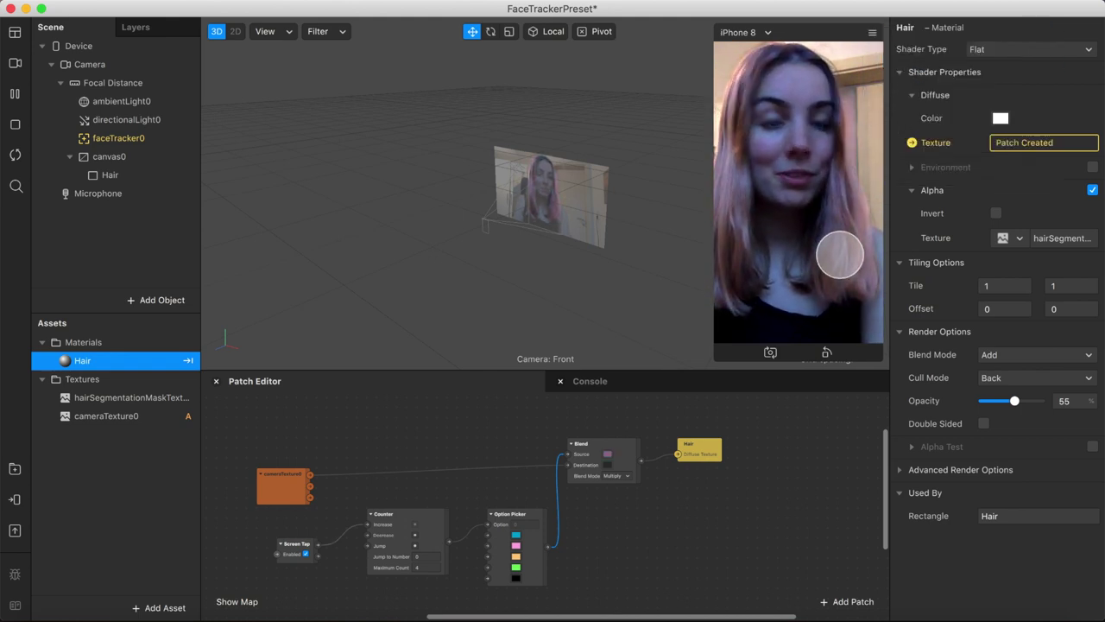
Step: Test further hair colors with simulated screen taps in the preview, and set the Counter's Maximum Count to 5
{"action": "left_click", "coordinate": [839, 254]}
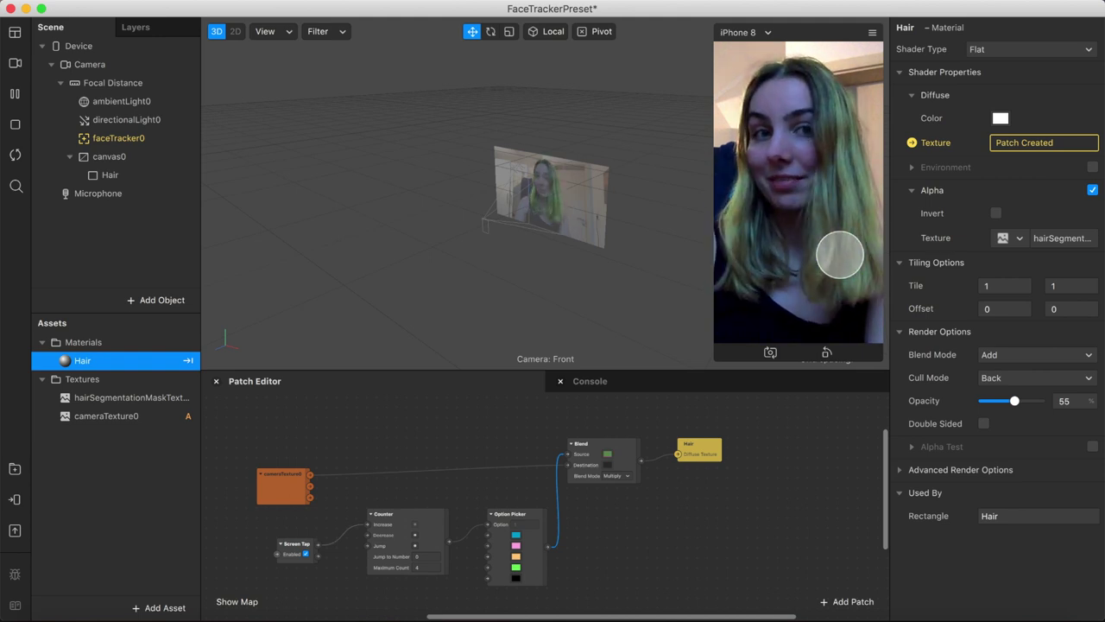
{"action": "left_click", "coordinate": [839, 255]}
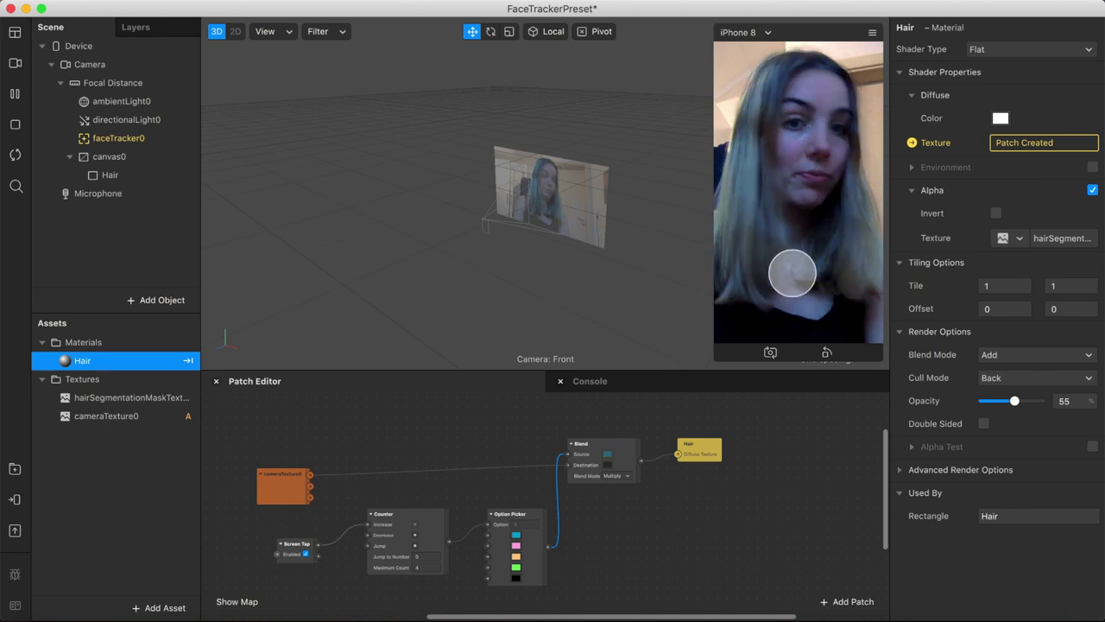
{"action": "left_click", "coordinate": [431, 567]}
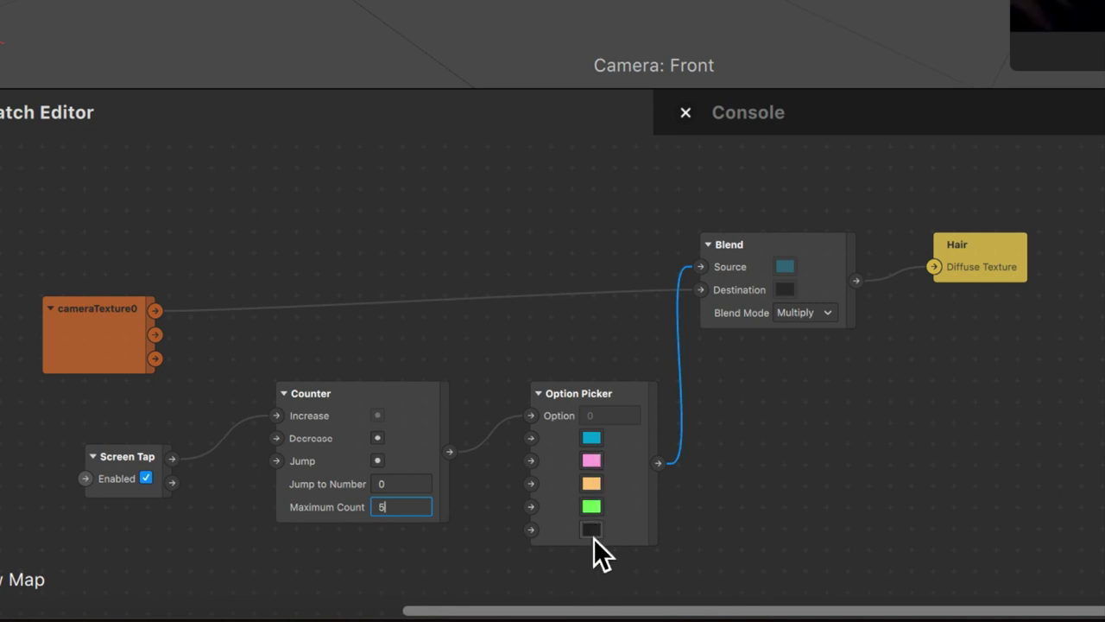
{"action": "key", "text": "Return"}
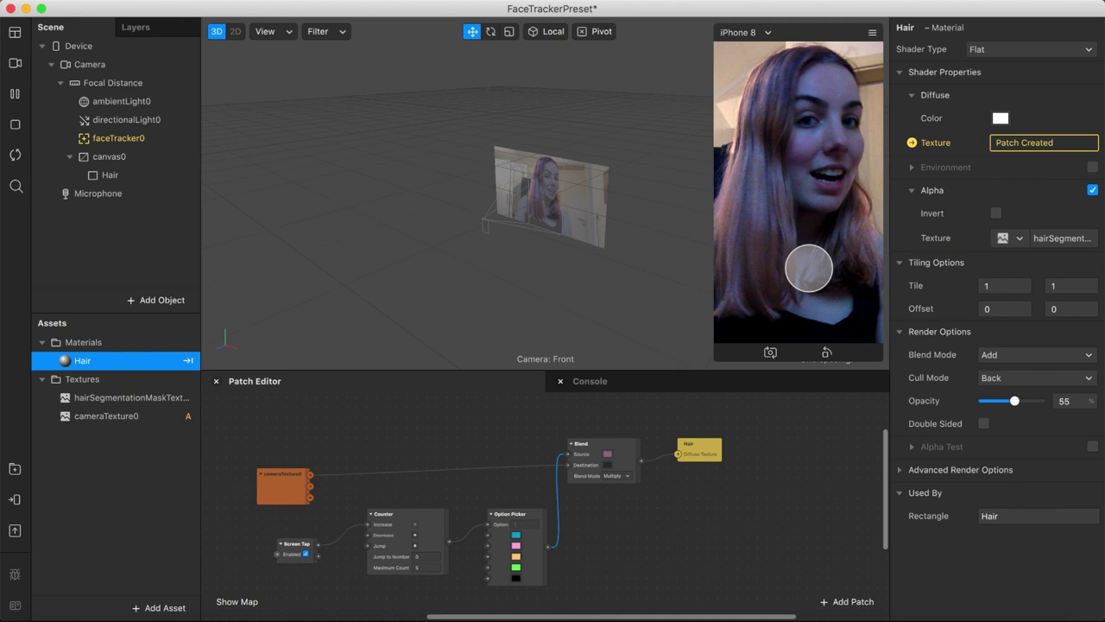
Step: Switch the preview from the live camera to a sample face video
{"action": "left_click", "coordinate": [15, 64]}
{"action": "left_click", "coordinate": [183, 150]}
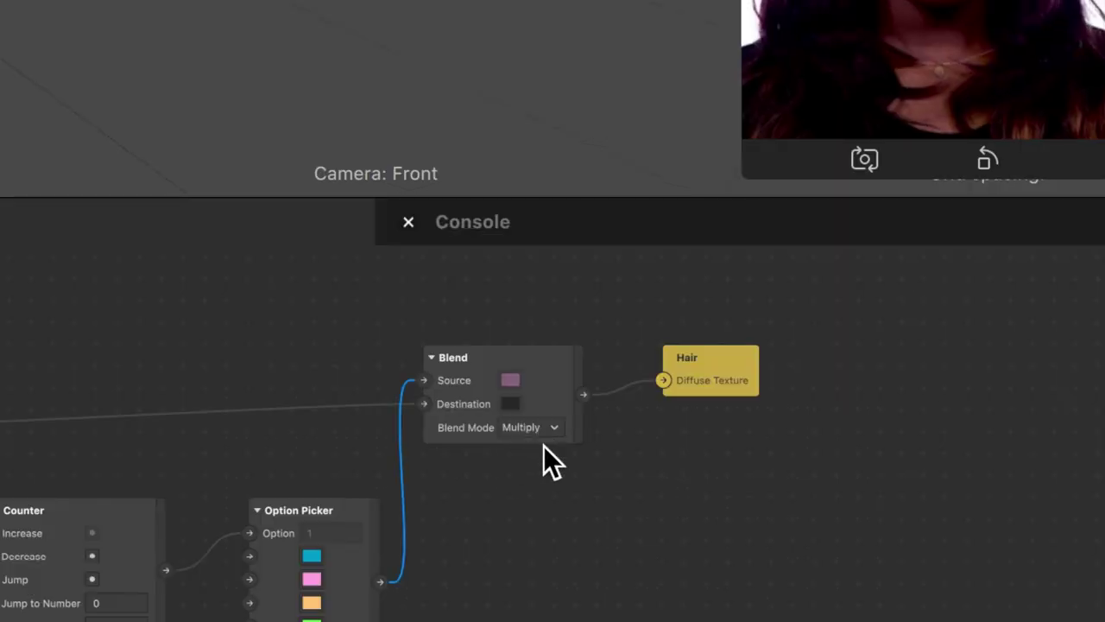
Step: Try the Screen, Dodge and Divide blend modes on the Blend patch and restore Multiply
{"action": "left_click", "coordinate": [621, 478]}
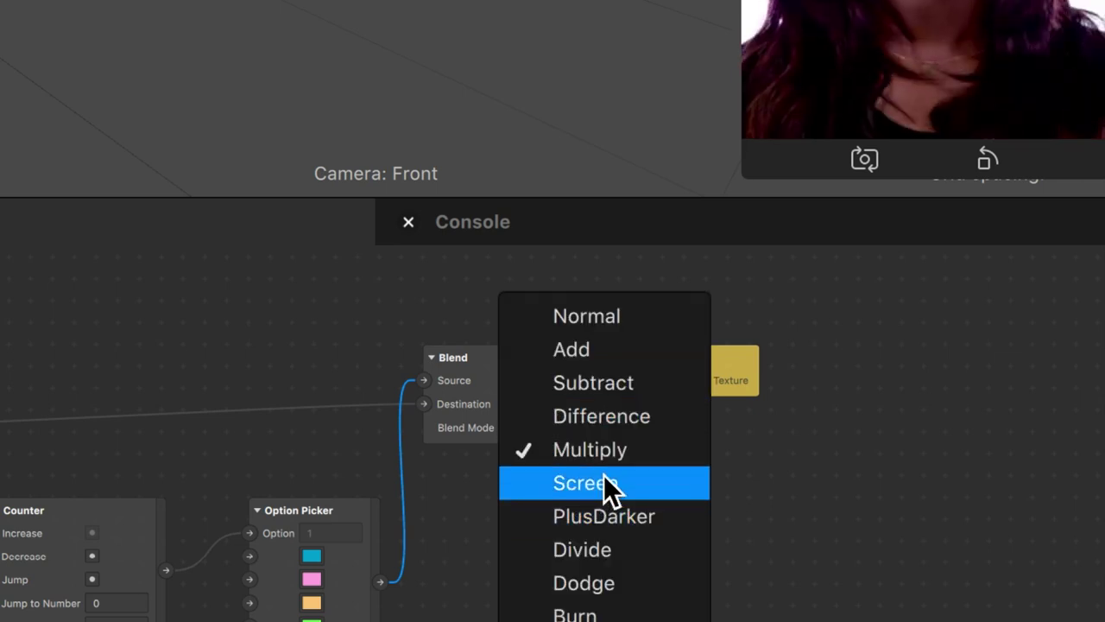
{"action": "left_click", "coordinate": [540, 483]}
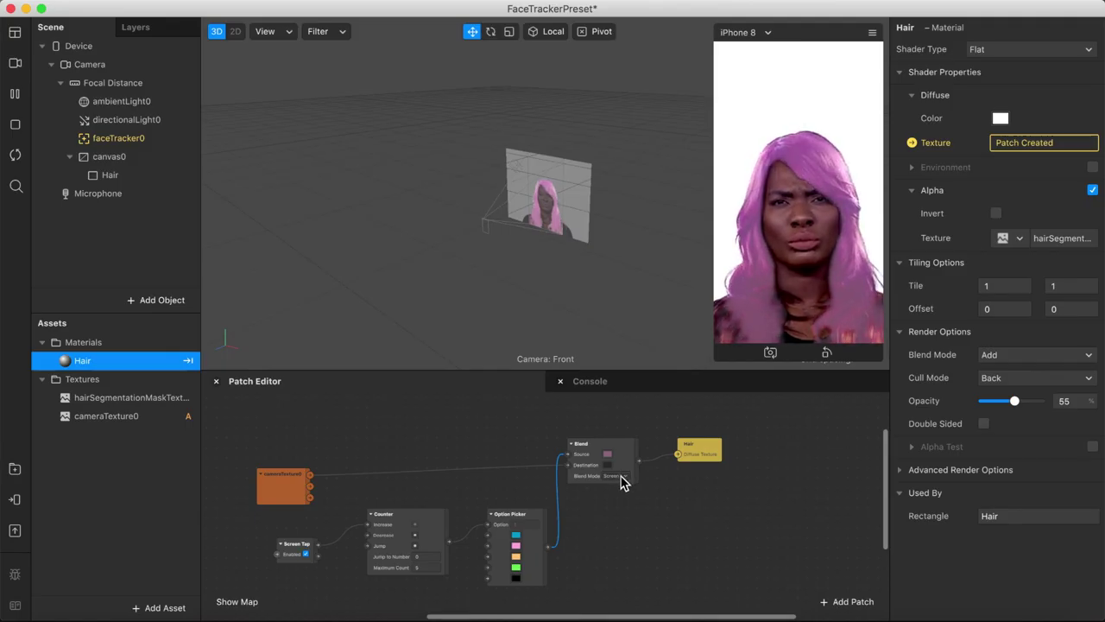
{"action": "left_click", "coordinate": [620, 478]}
{"action": "left_click", "coordinate": [635, 553]}
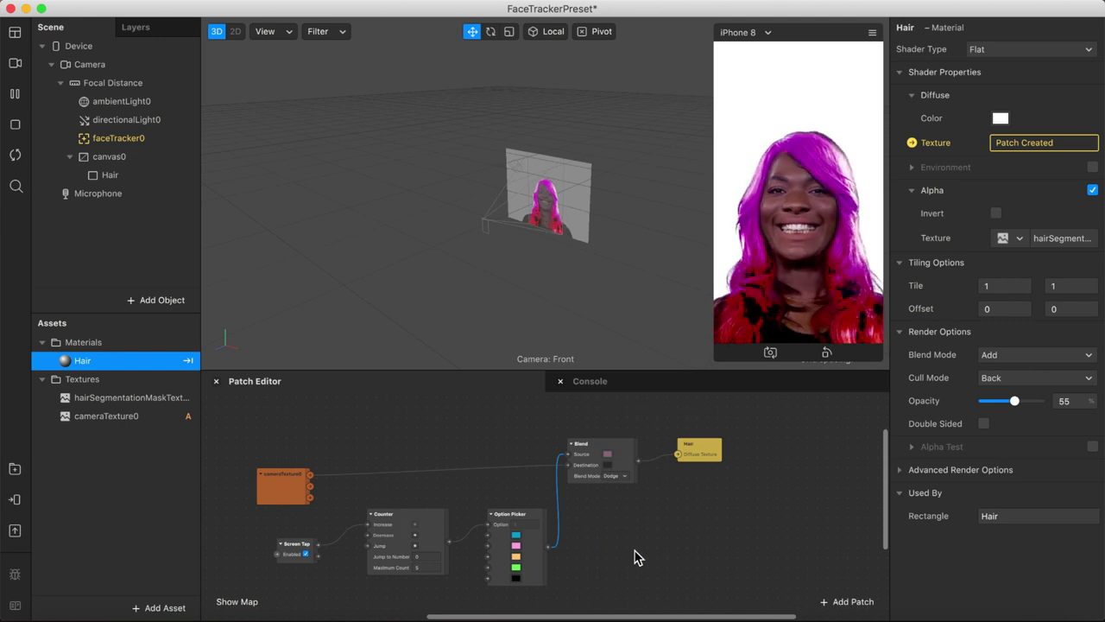
{"action": "left_click", "coordinate": [620, 478]}
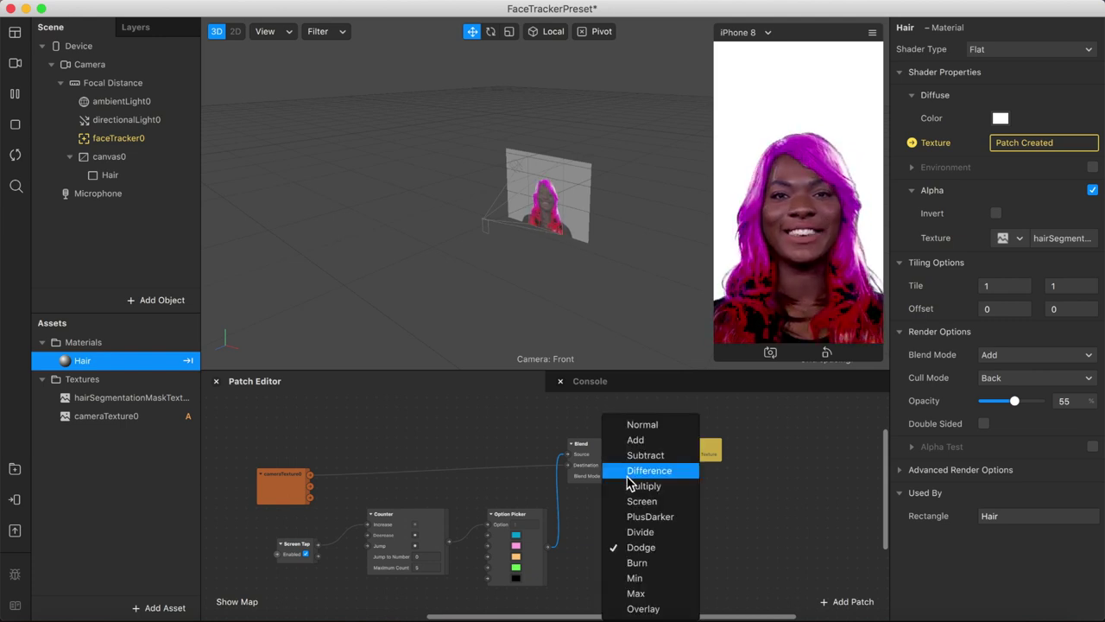
{"action": "left_click", "coordinate": [642, 534]}
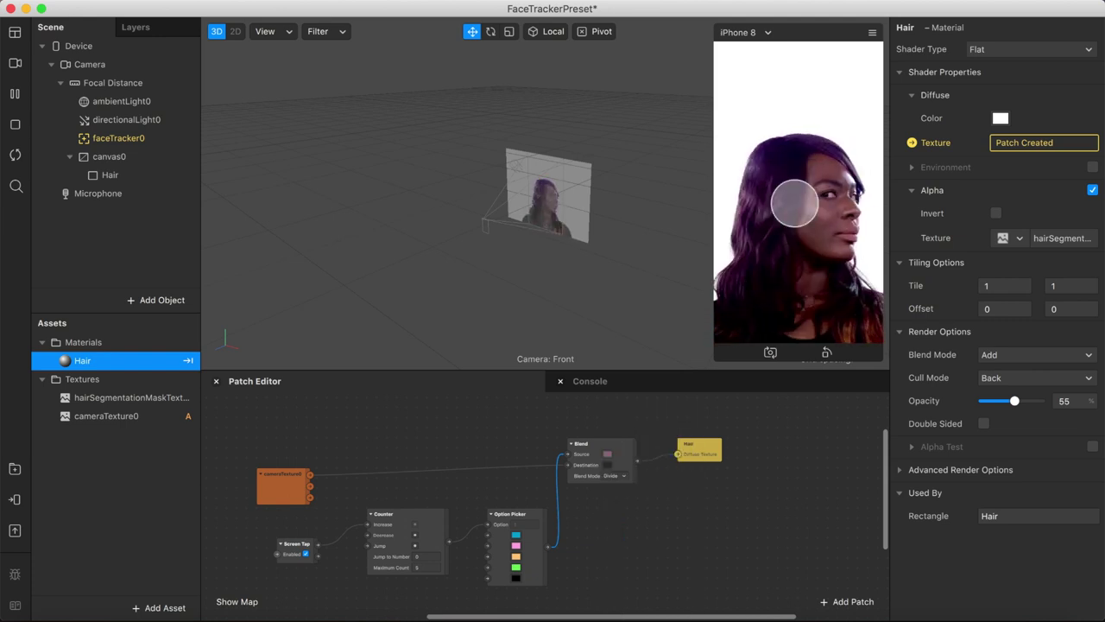
{"action": "left_click", "coordinate": [626, 477]}
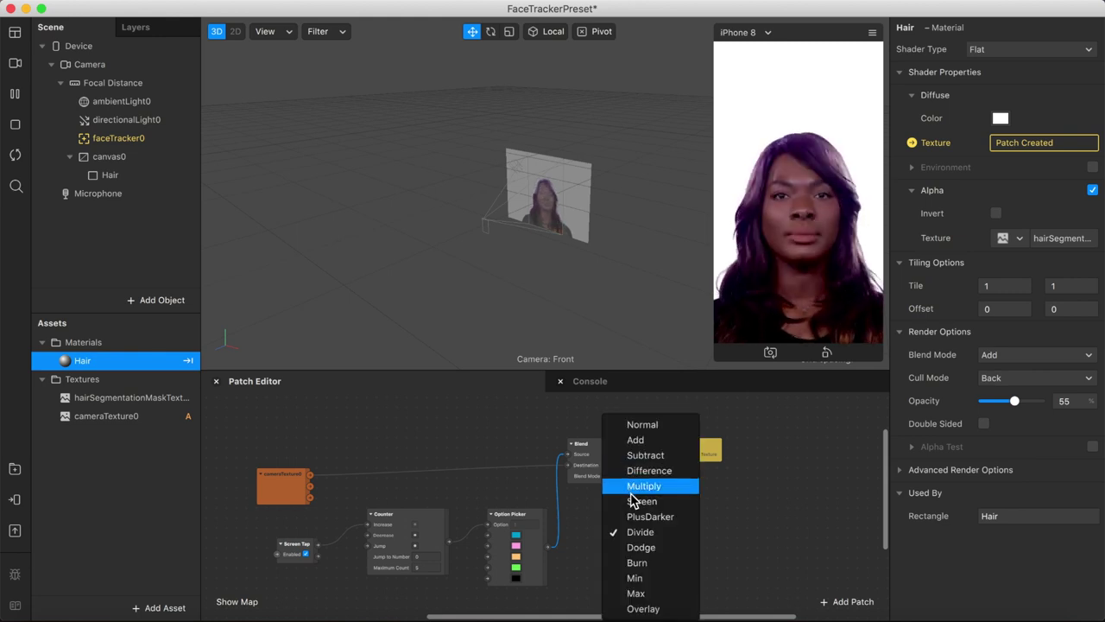
{"action": "left_click", "coordinate": [639, 488]}
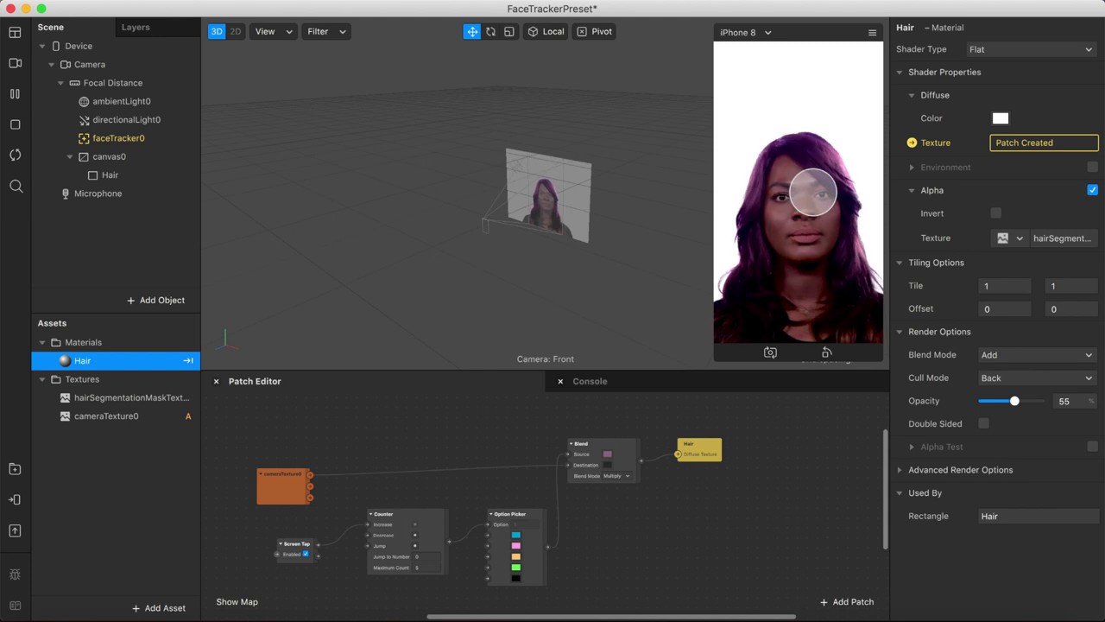
Step: Move the cameraTexture0 patch higher in the patch graph and add a second rectangle under canvas0
{"action": "left_click_drag", "start_coordinate": [285, 485], "coordinate": [288, 431]}
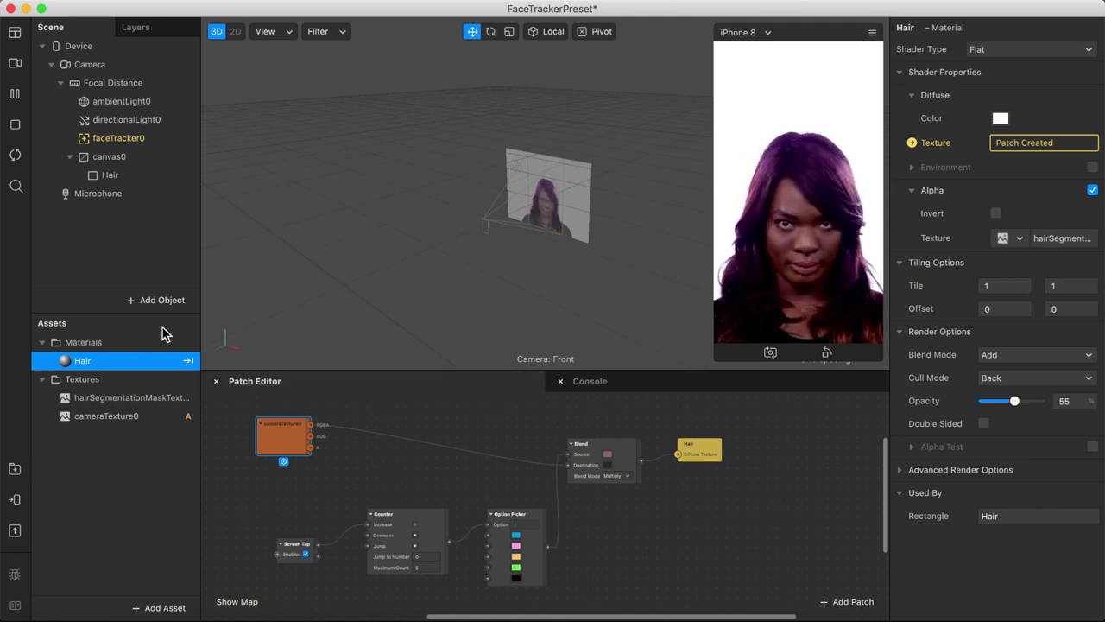
{"action": "left_click", "coordinate": [133, 301]}
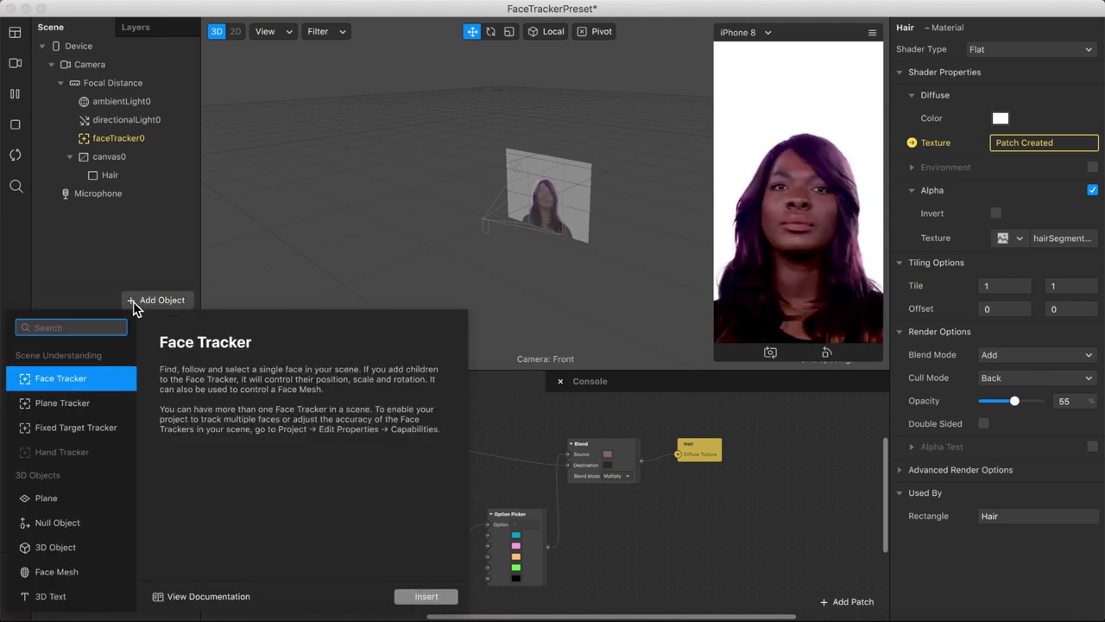
{"action": "scroll", "coordinate": [79, 499], "scroll_direction": "down", "scroll_amount": 5}
{"action": "scroll", "coordinate": [78, 499], "scroll_direction": "down", "scroll_amount": 4}
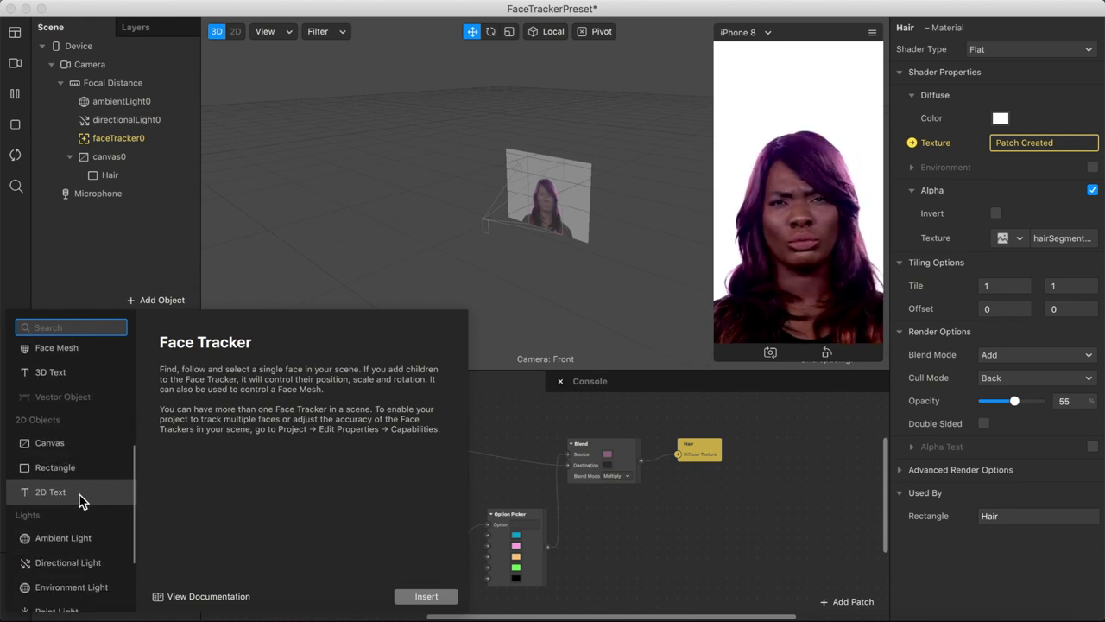
{"action": "left_click", "coordinate": [70, 404]}
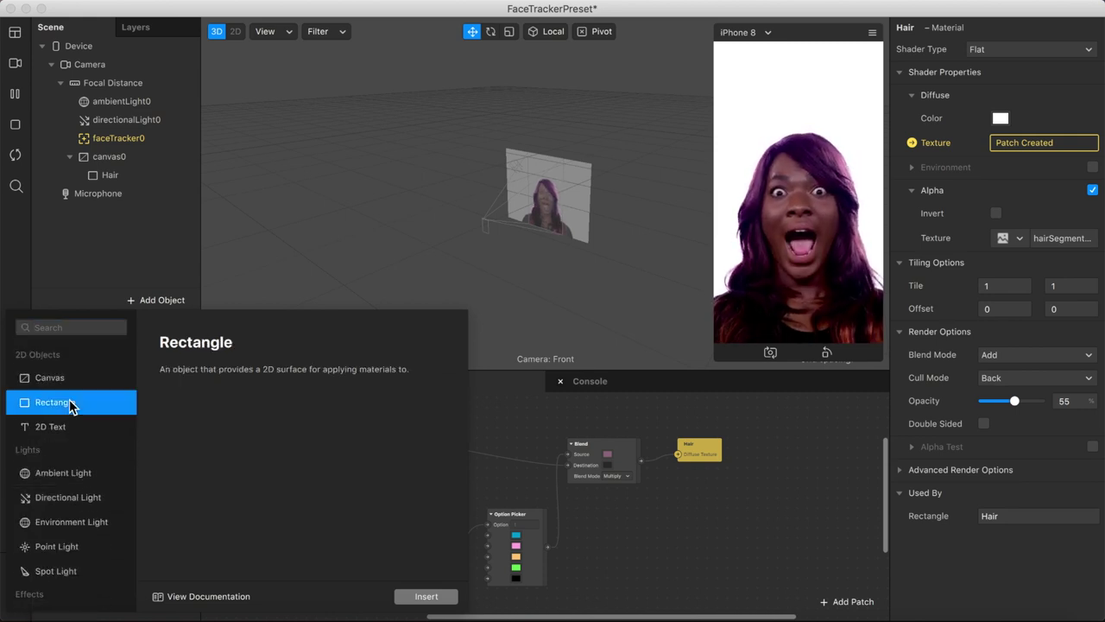
{"action": "left_click", "coordinate": [427, 596]}
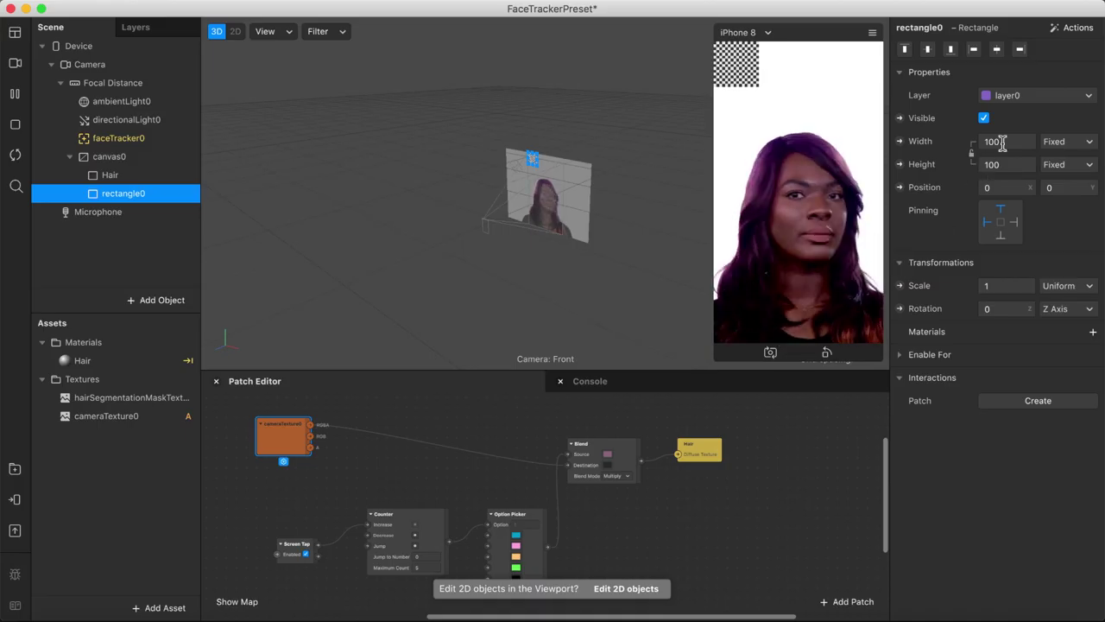
Step: Make the new rectangle fill the full width and height of the canvas
{"action": "left_click", "coordinate": [999, 142]}
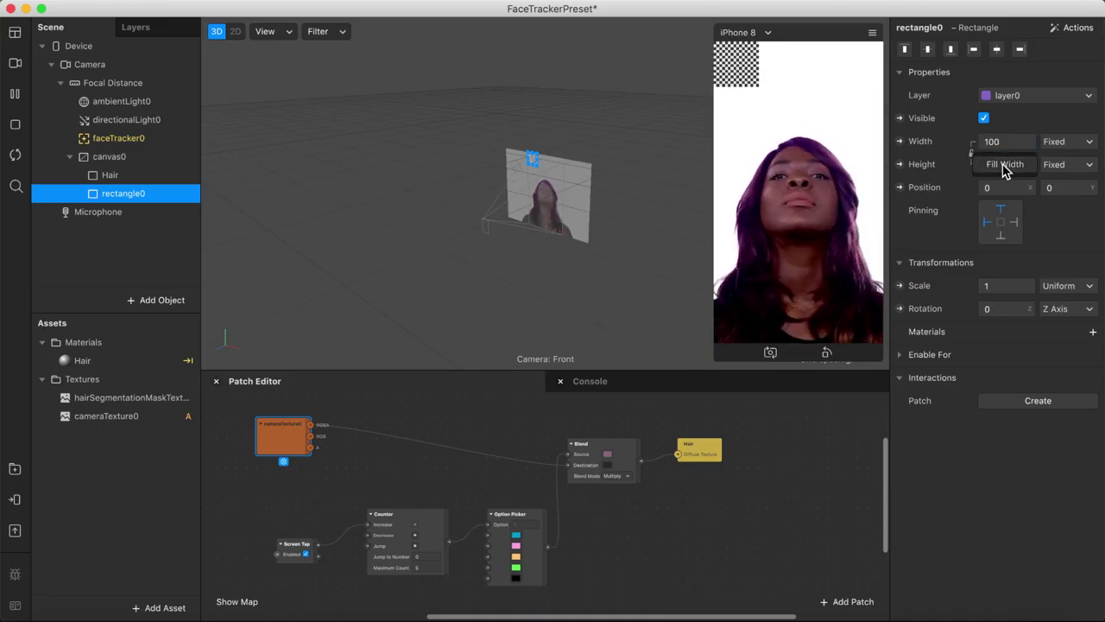
{"action": "left_click", "coordinate": [1004, 165]}
{"action": "left_click", "coordinate": [1004, 166]}
{"action": "left_click", "coordinate": [1004, 187]}
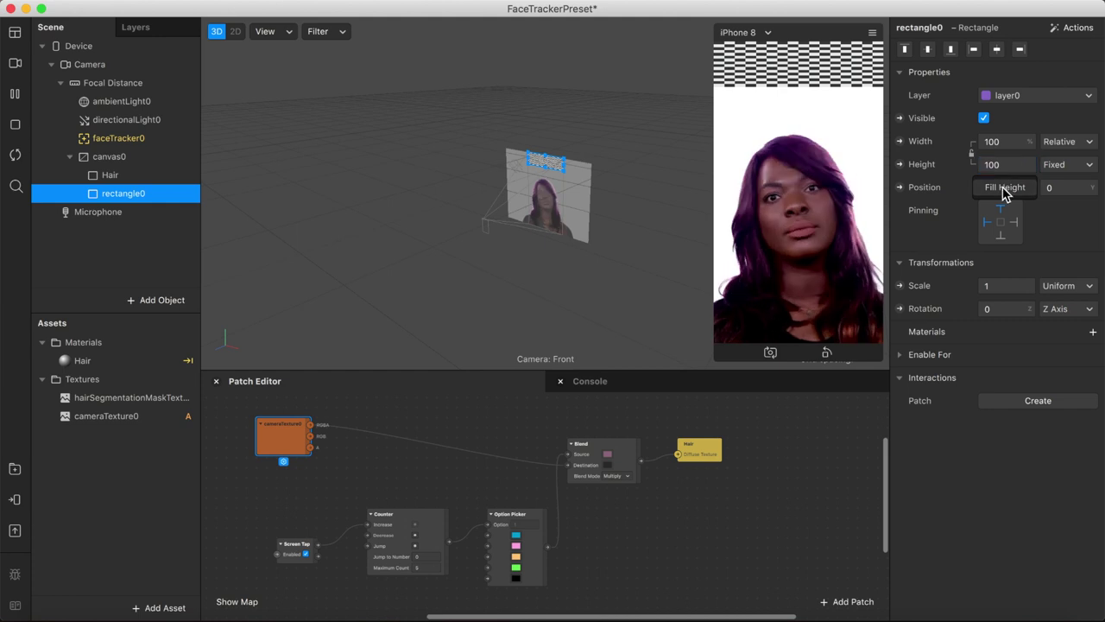
Step: Create a new material for the second rectangle and name it LUT
{"action": "left_click", "coordinate": [1090, 334]}
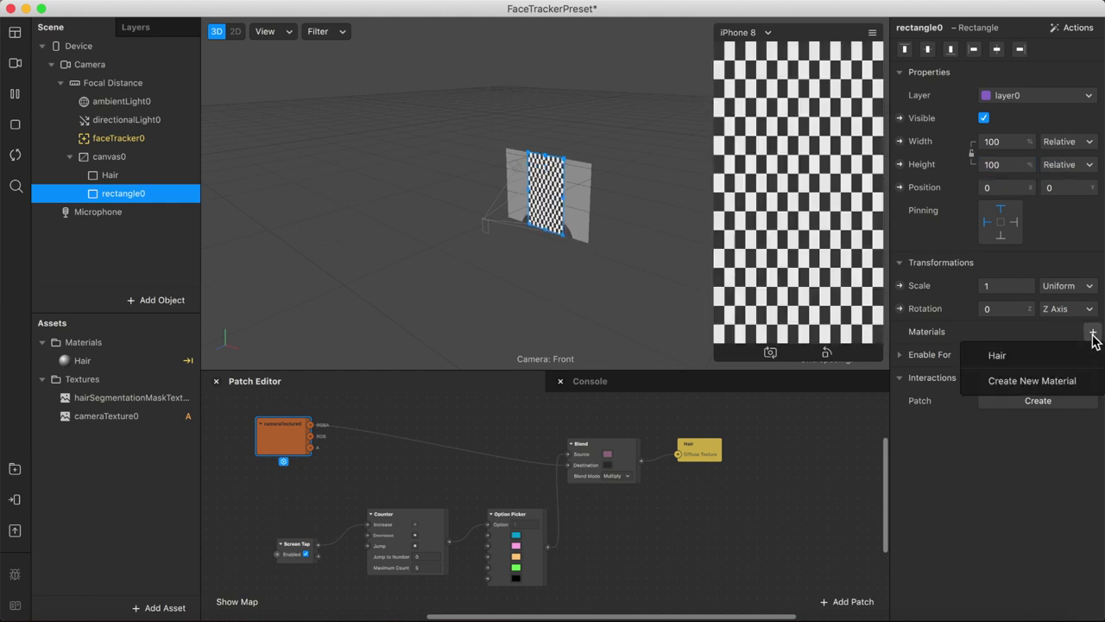
{"action": "left_click", "coordinate": [1025, 388]}
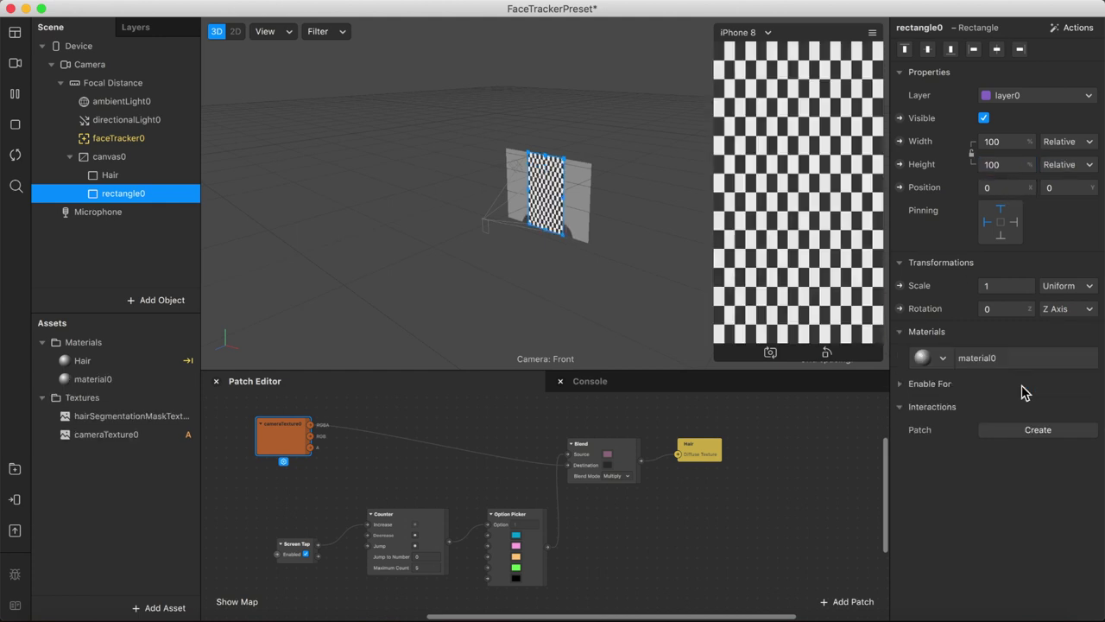
{"action": "left_click", "coordinate": [99, 383]}
{"action": "right_click", "coordinate": [101, 385]}
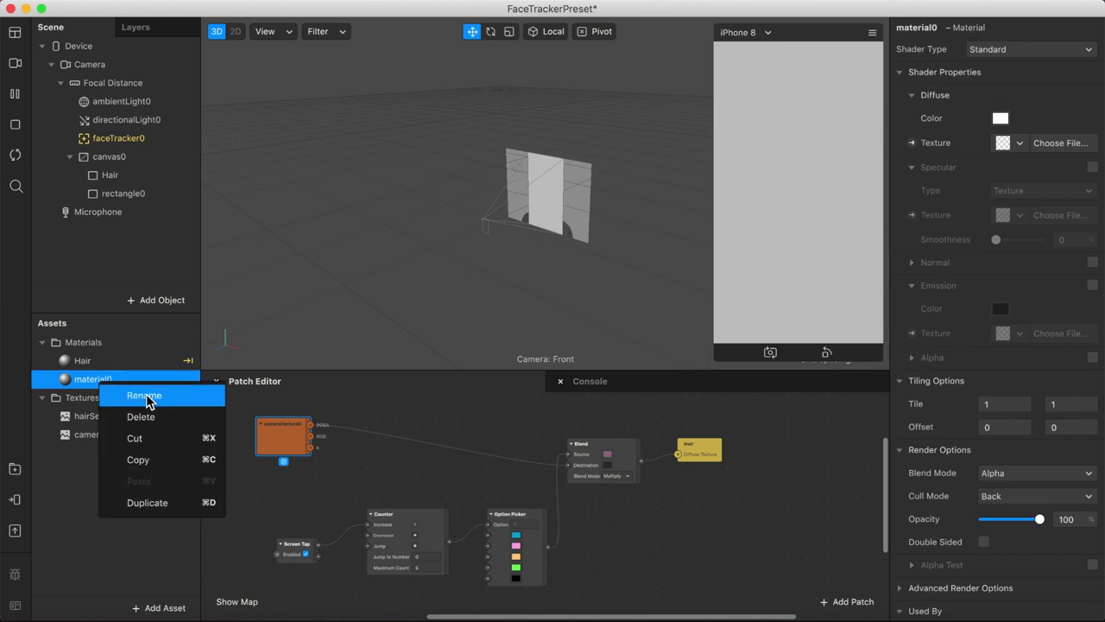
{"action": "left_click", "coordinate": [145, 395]}
{"action": "type", "text": "LU"}
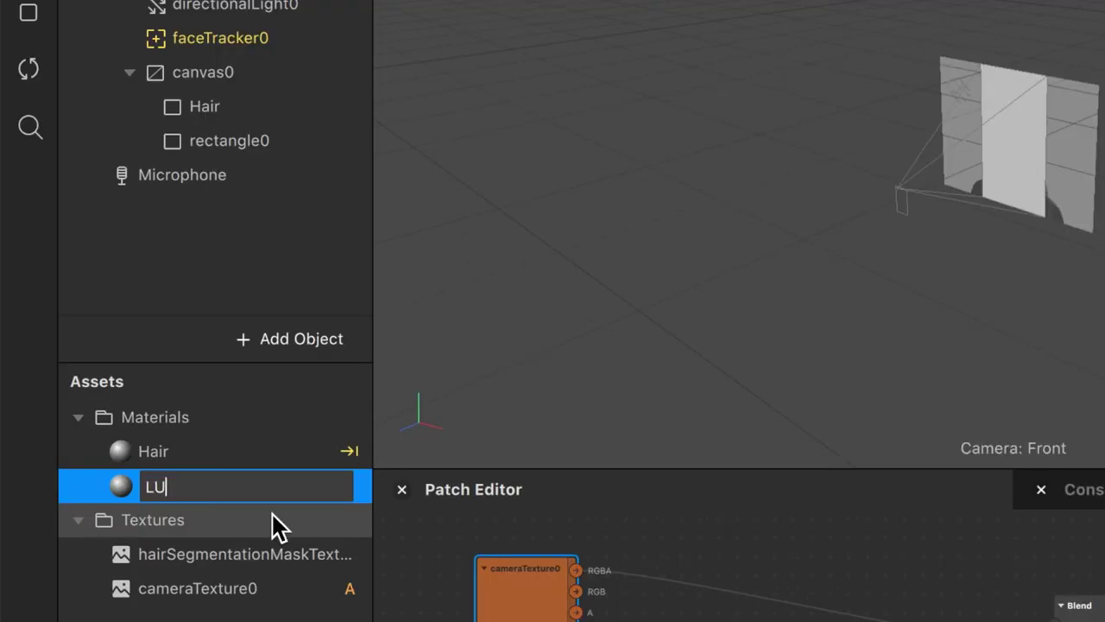
{"action": "type", "text": "T"}
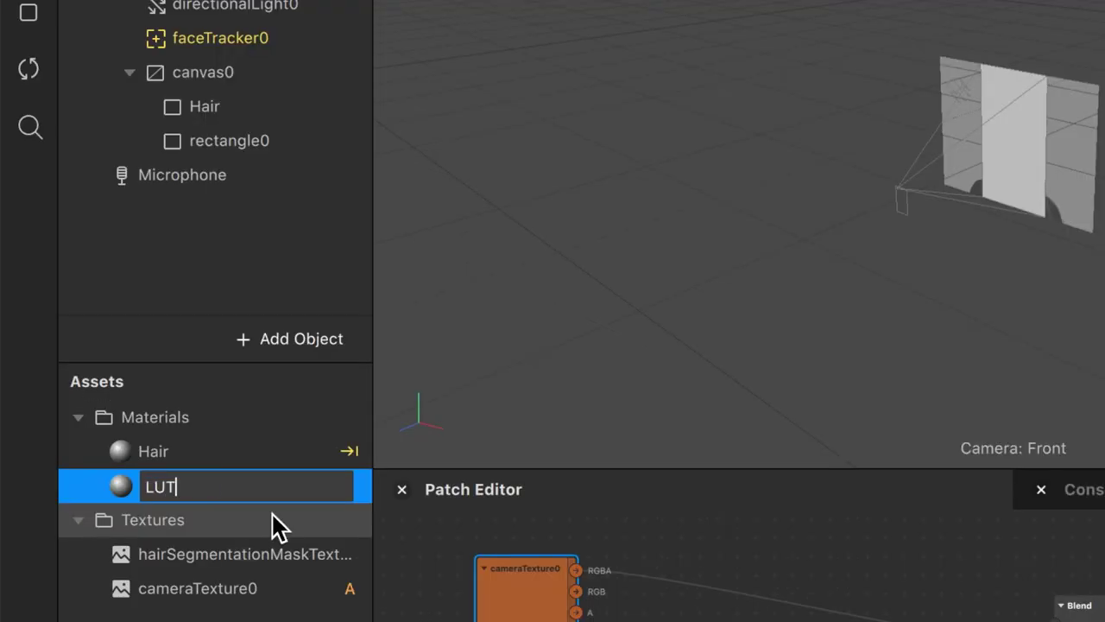
Step: Rename the second rectangle under canvas0 as LUT and select the LUT material
{"action": "left_click", "coordinate": [249, 144]}
{"action": "right_click", "coordinate": [251, 144]}
{"action": "mouse_move", "coordinate": [313, 181]}
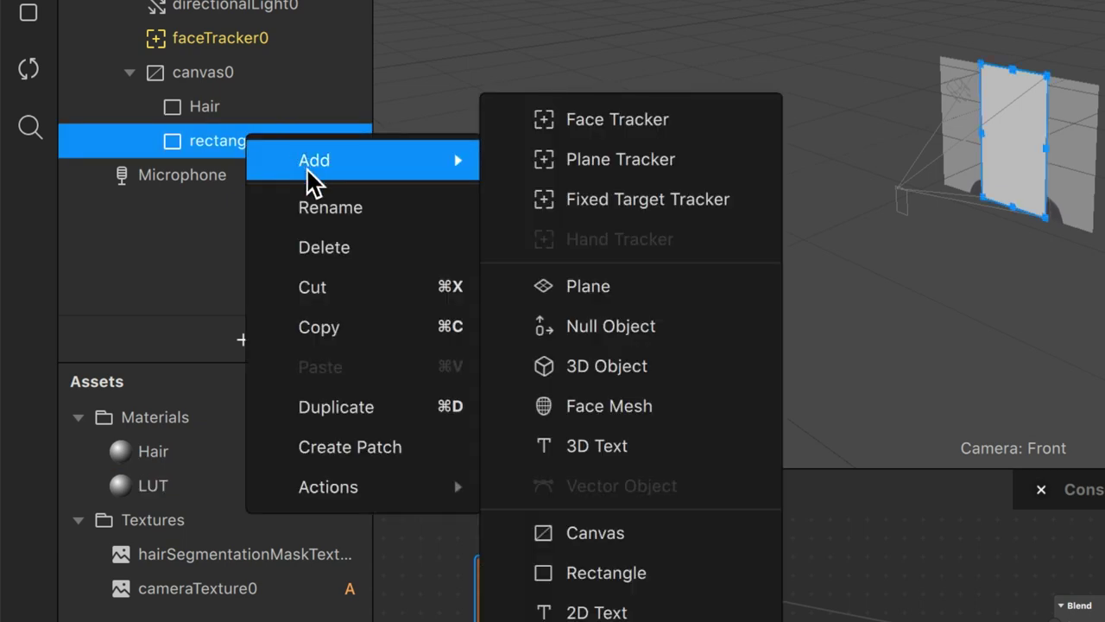
{"action": "left_click", "coordinate": [329, 211]}
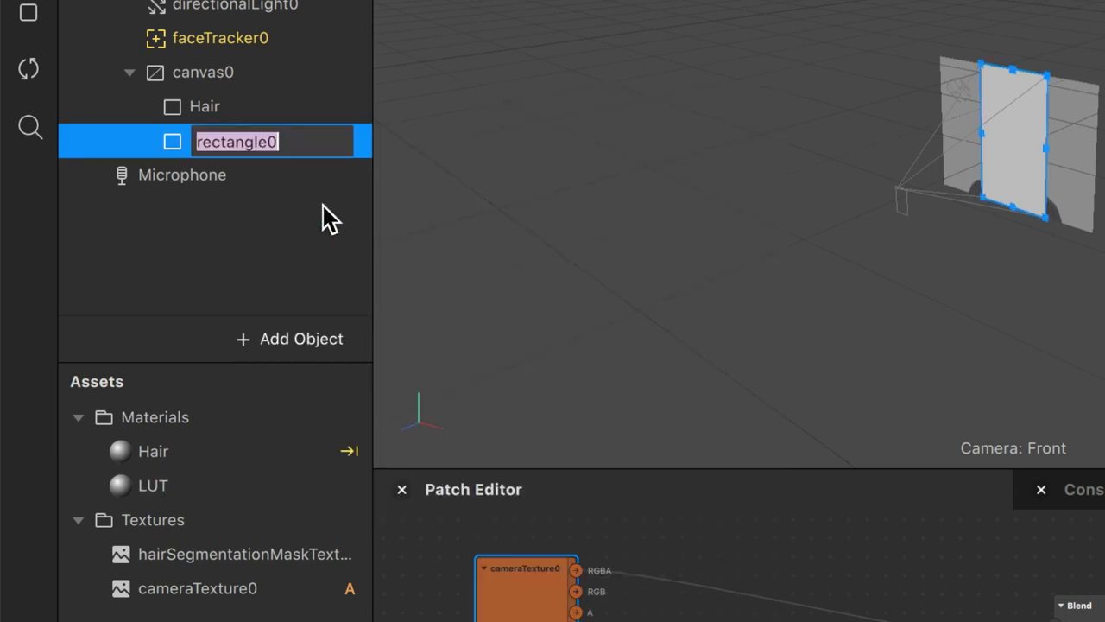
{"action": "type", "text": "LUT"}
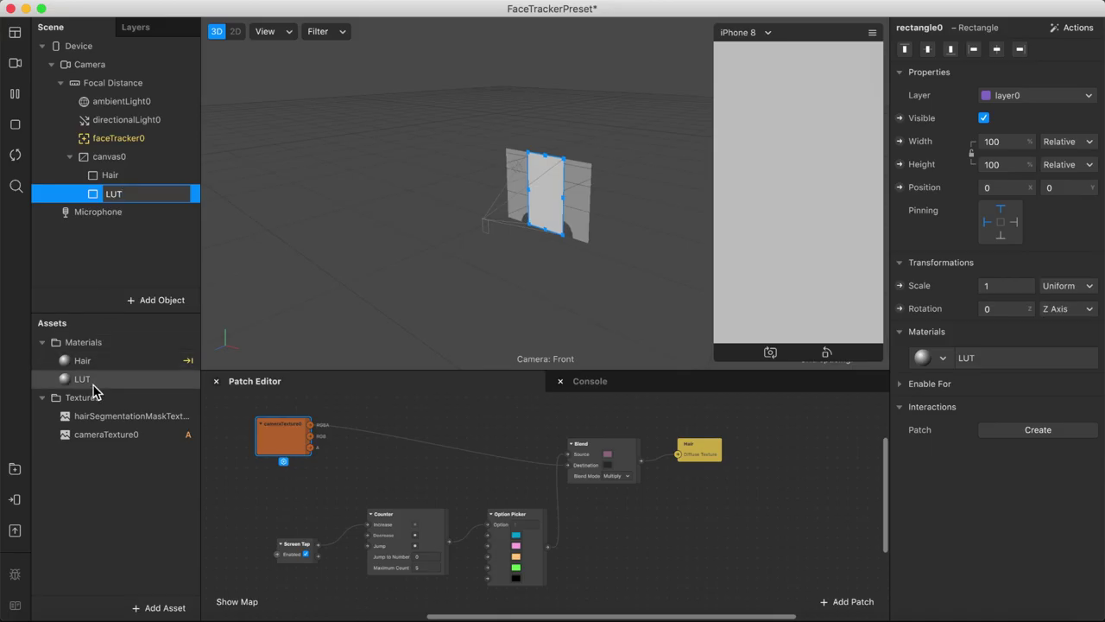
{"action": "double_click", "coordinate": [94, 387]}
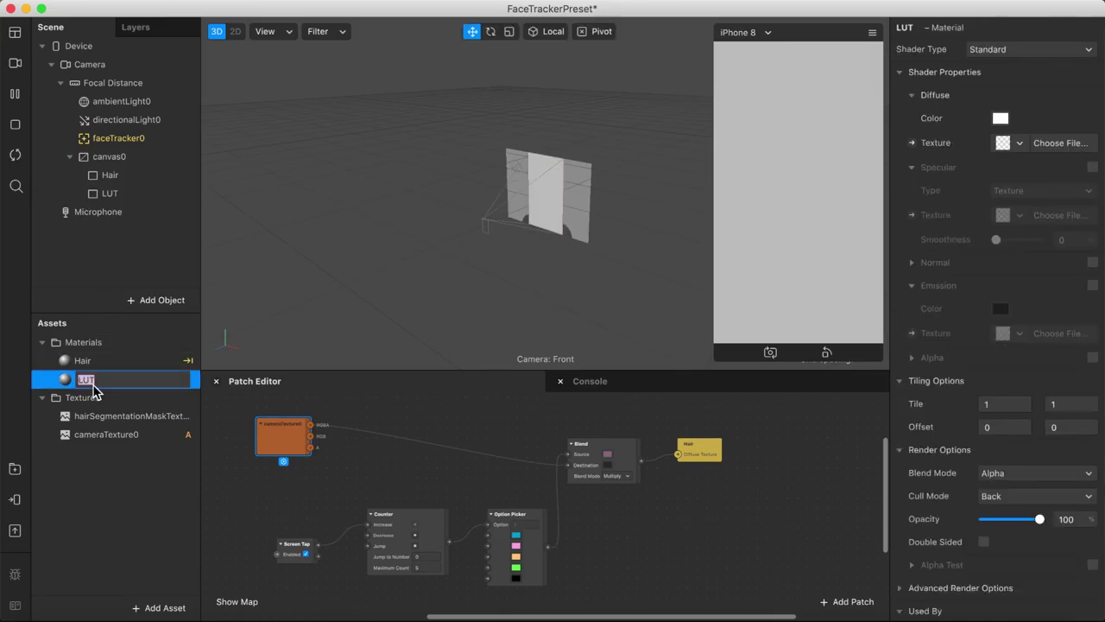
{"action": "key", "text": "Return"}
Step: Add a face mesh to the scene and create a new material for it
{"action": "left_click", "coordinate": [135, 301]}
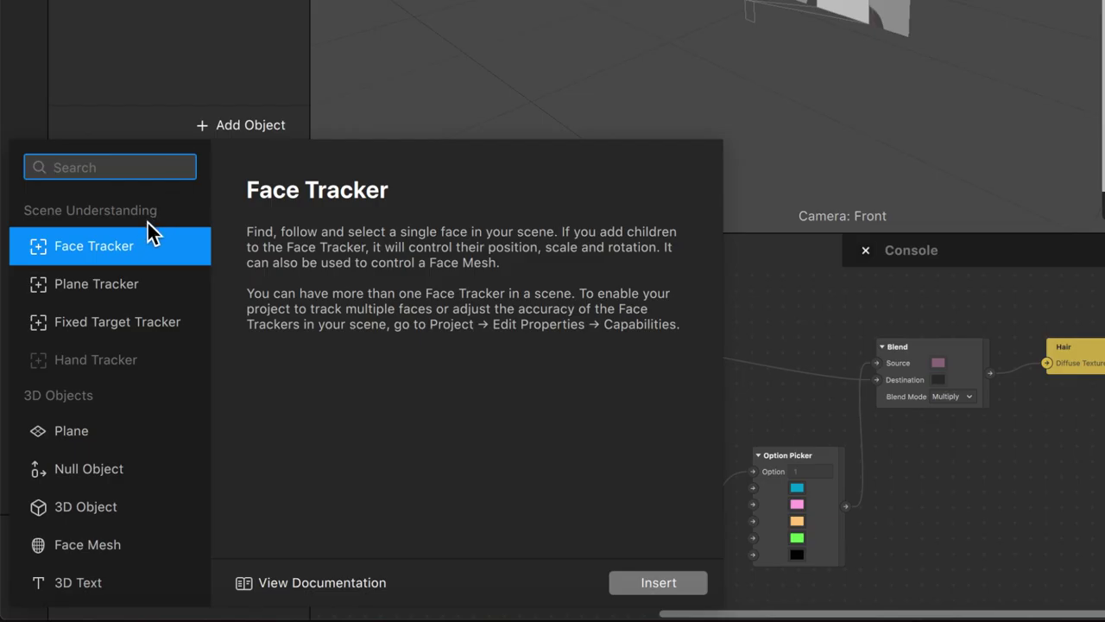
{"action": "scroll", "coordinate": [67, 474], "scroll_direction": "down", "scroll_amount": 1}
{"action": "left_click", "coordinate": [91, 510]}
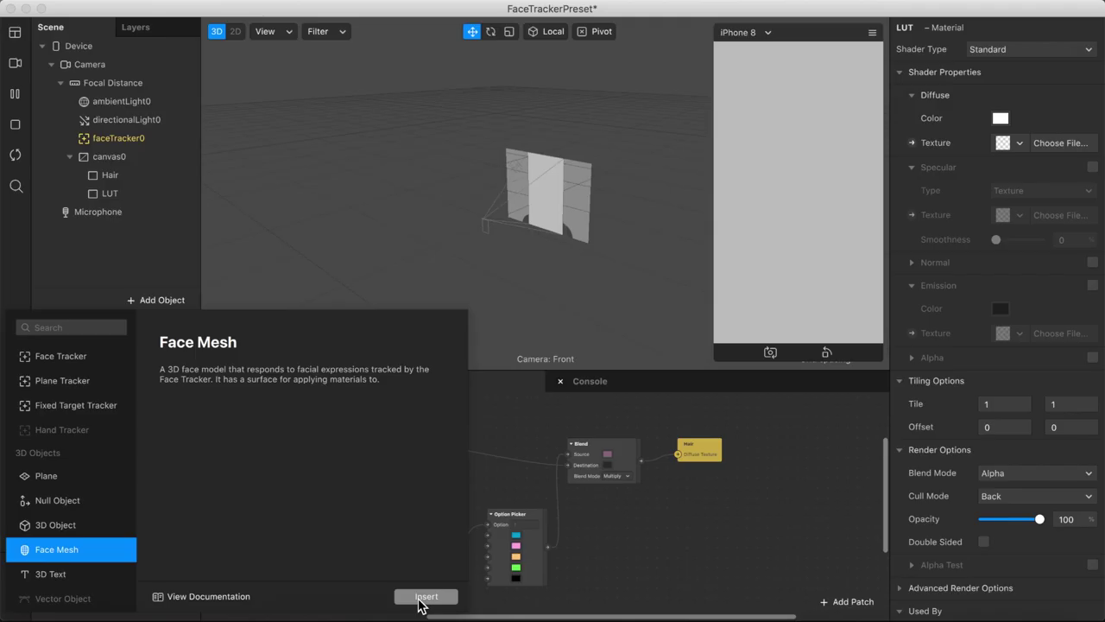
{"action": "left_click", "coordinate": [652, 587]}
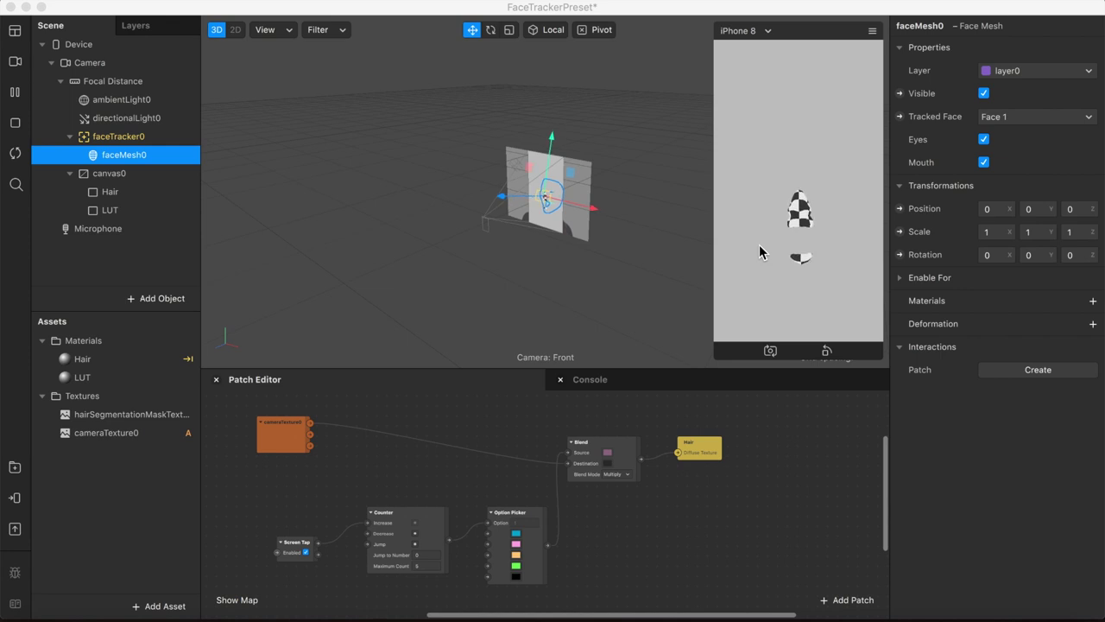
{"action": "left_click", "coordinate": [1093, 300]}
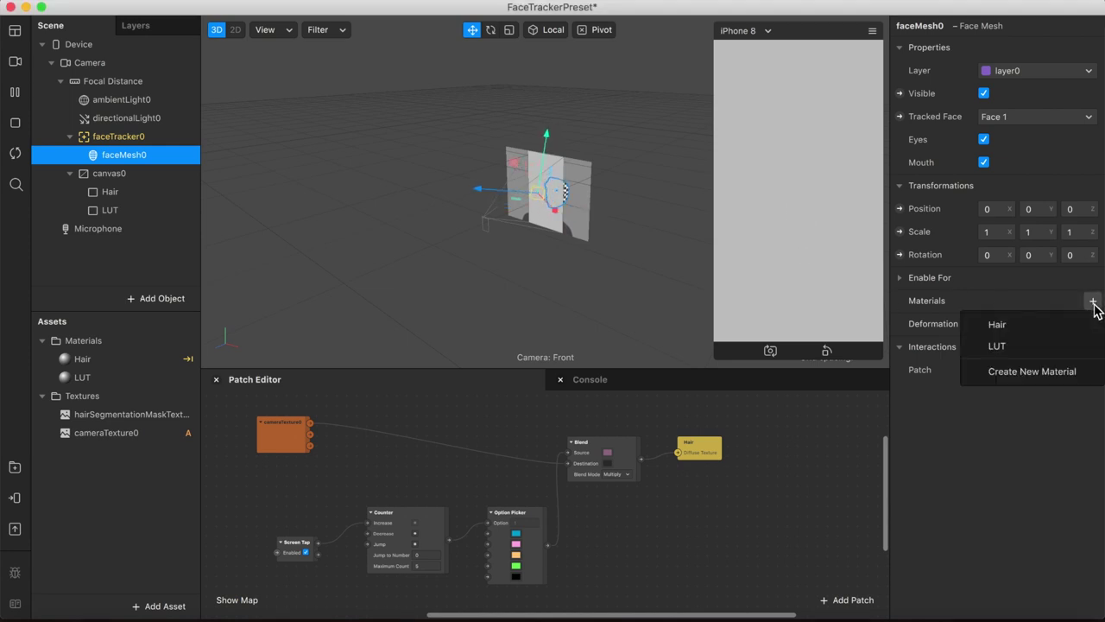
{"action": "left_click", "coordinate": [1025, 372]}
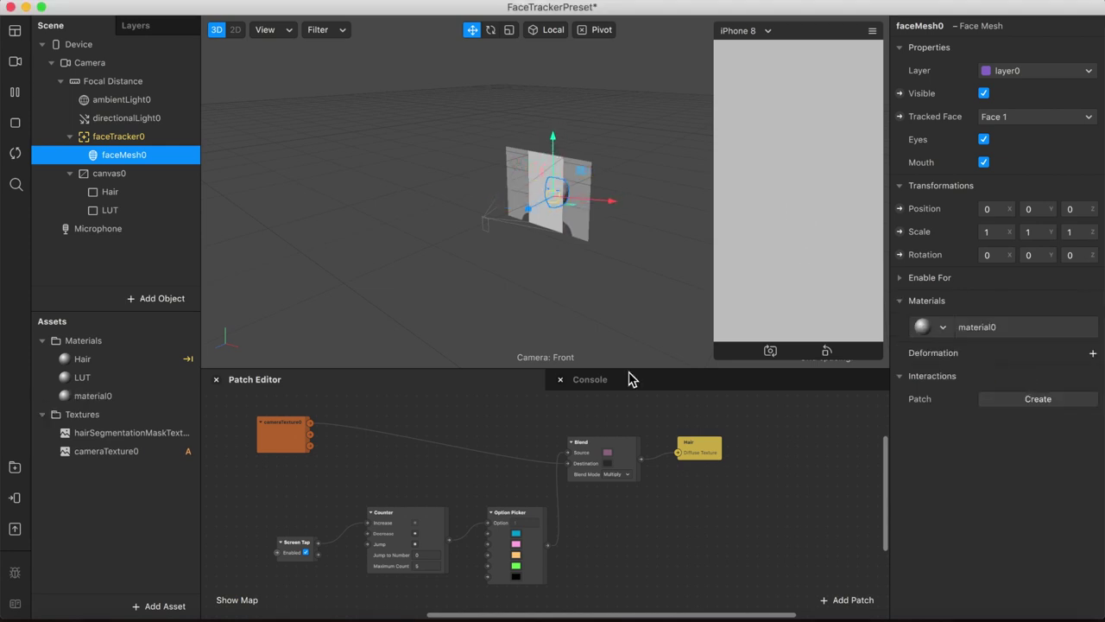
Step: Rename the face mesh's new material as Face
{"action": "left_click", "coordinate": [69, 399]}
{"action": "right_click", "coordinate": [69, 398]}
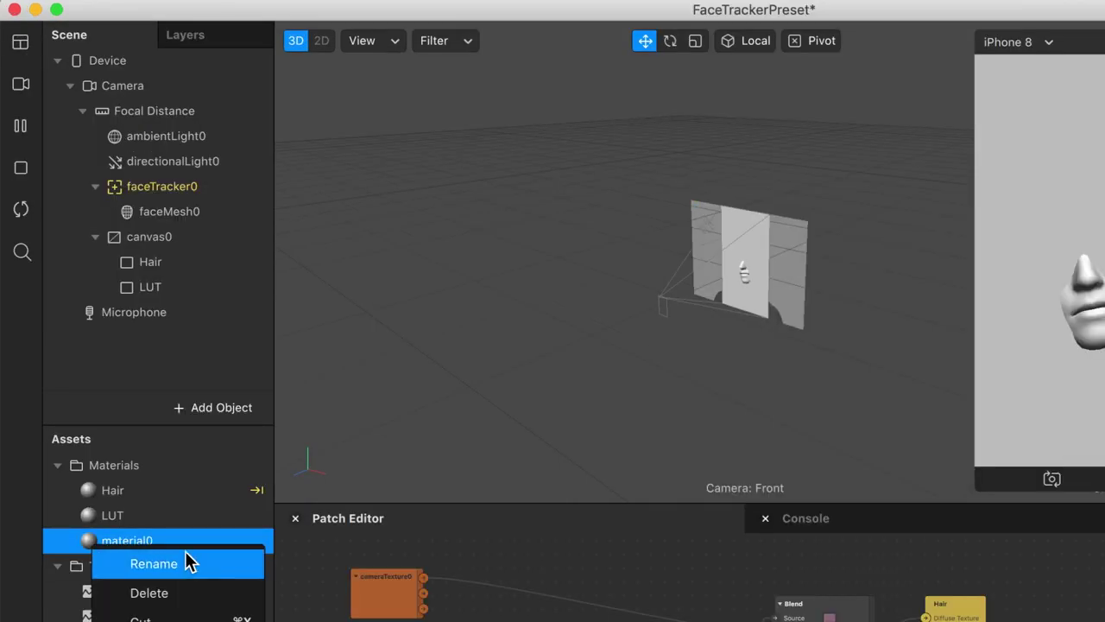
{"action": "left_click", "coordinate": [141, 412]}
{"action": "type", "text": "Fac"}
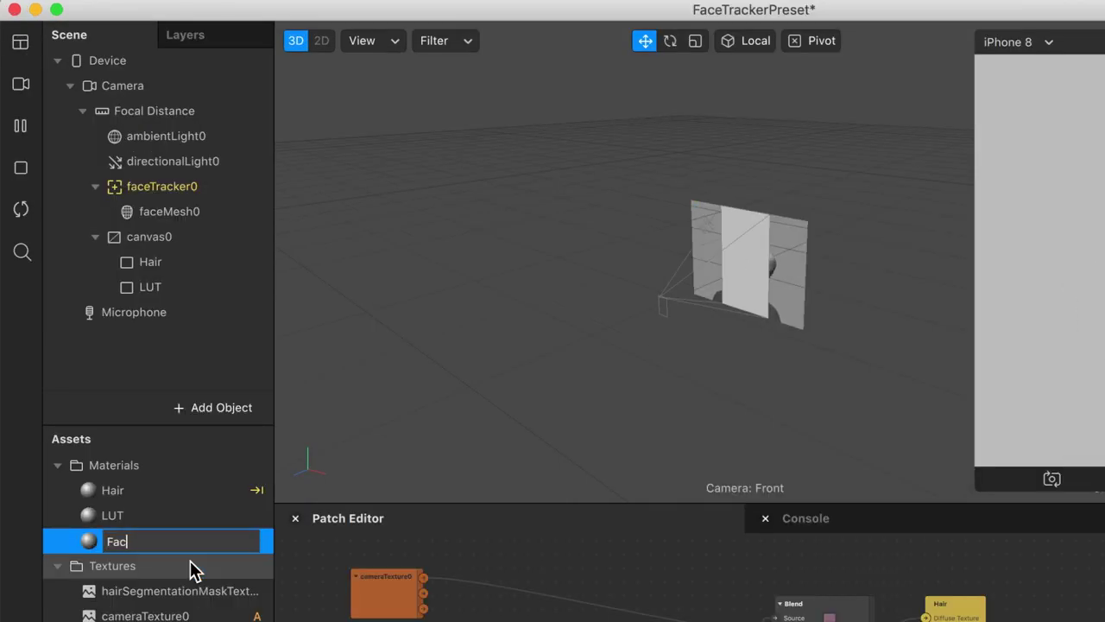
{"action": "type", "text": "e"}
Step: Rename the face mesh object under faceTracker0 as Face
{"action": "left_click", "coordinate": [157, 211]}
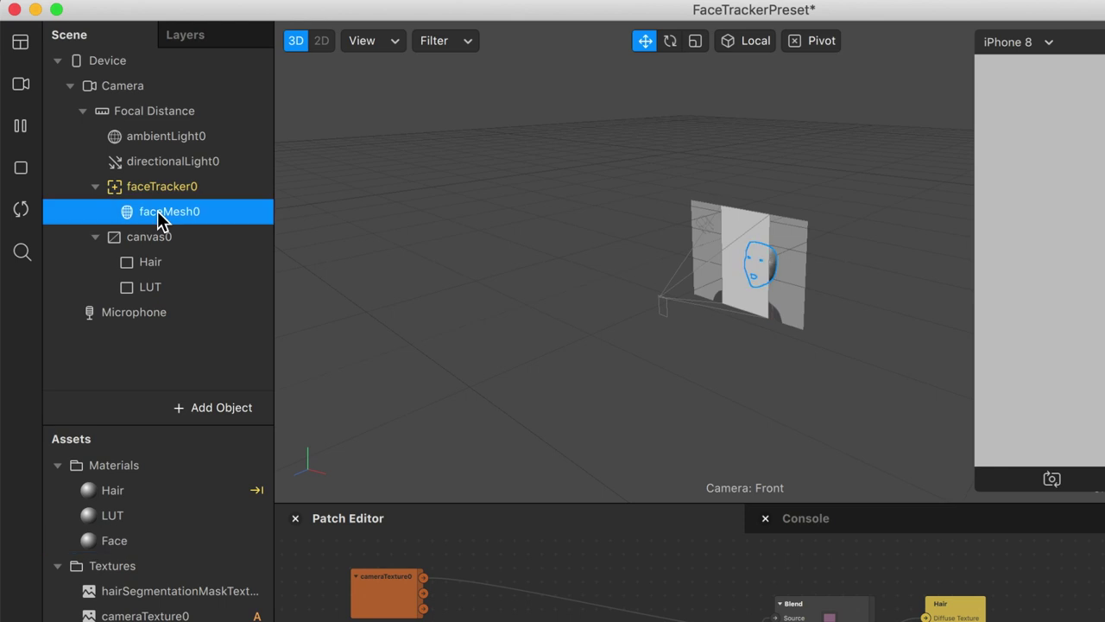
{"action": "right_click", "coordinate": [158, 213]}
{"action": "left_click", "coordinate": [214, 276]}
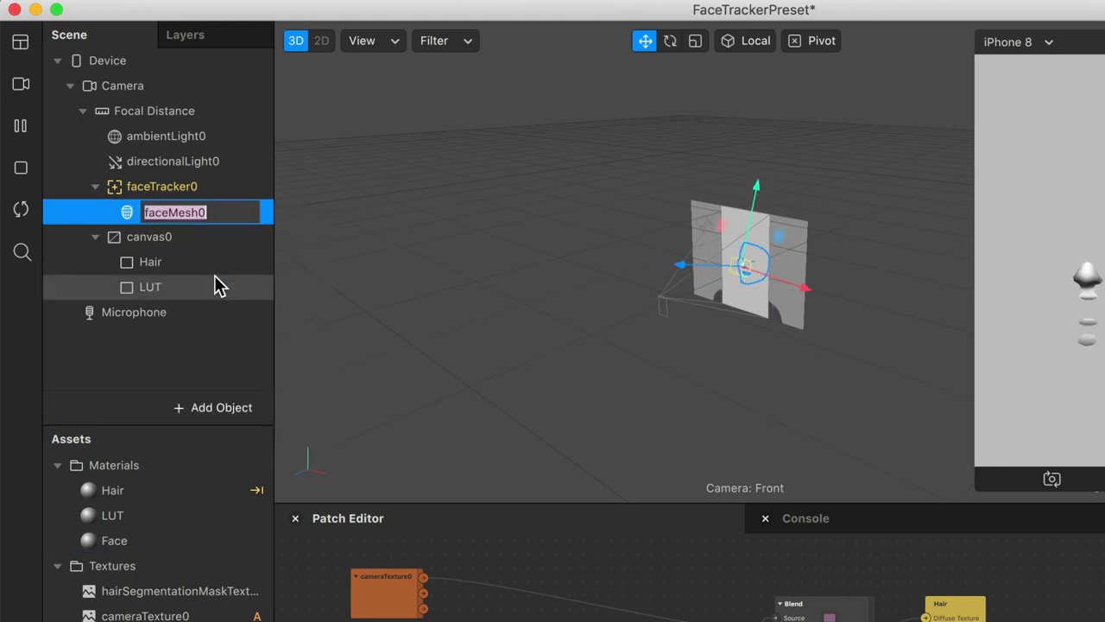
{"action": "type", "text": "Face"}
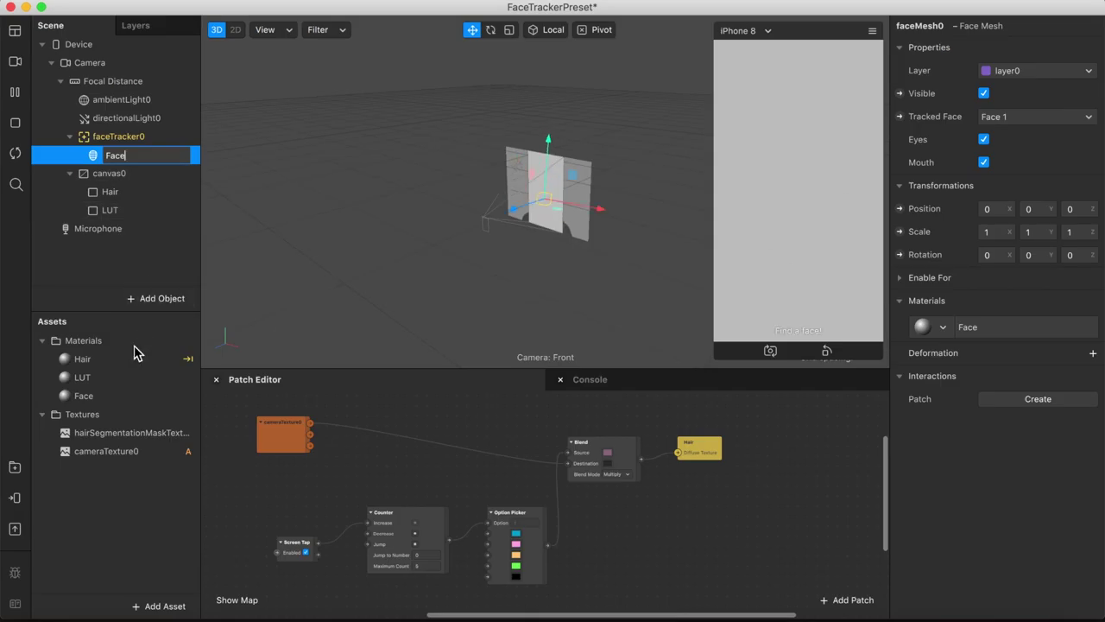
Step: Turn off the depth test and writing to the depth buffer in the Face material's advanced render options
{"action": "double_click", "coordinate": [120, 400]}
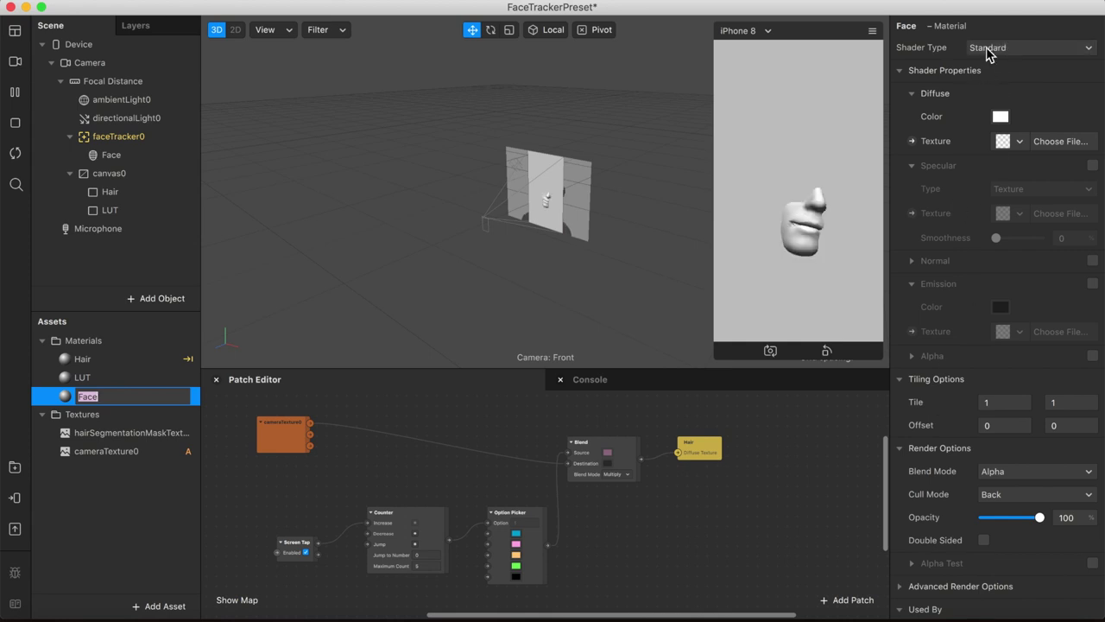
{"action": "key", "text": "Return"}
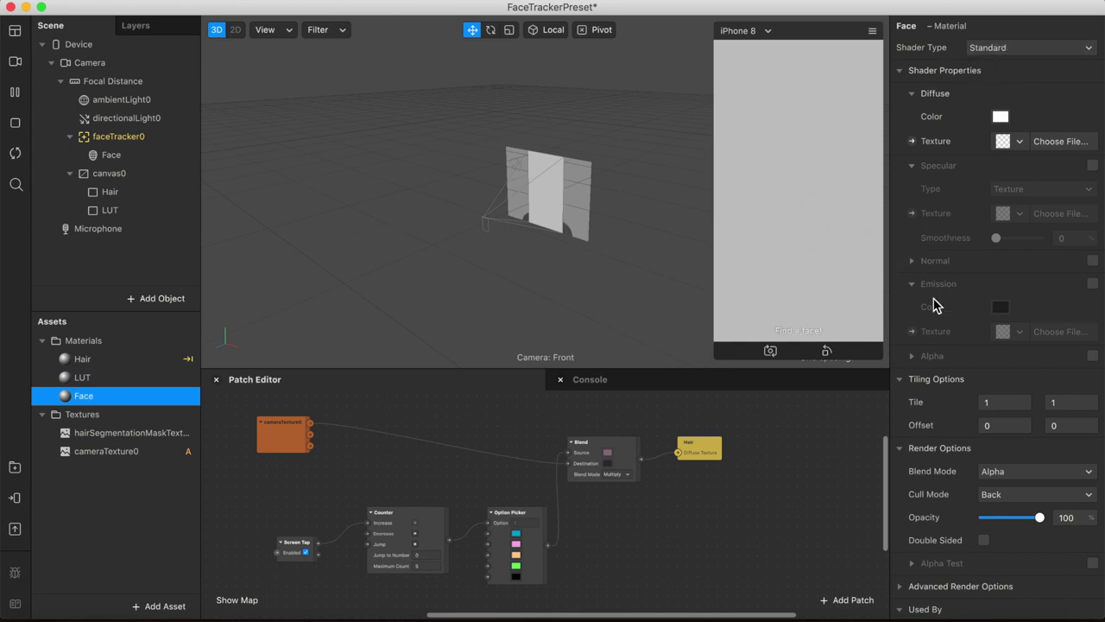
{"action": "scroll", "coordinate": [909, 526], "scroll_direction": "down", "scroll_amount": 1}
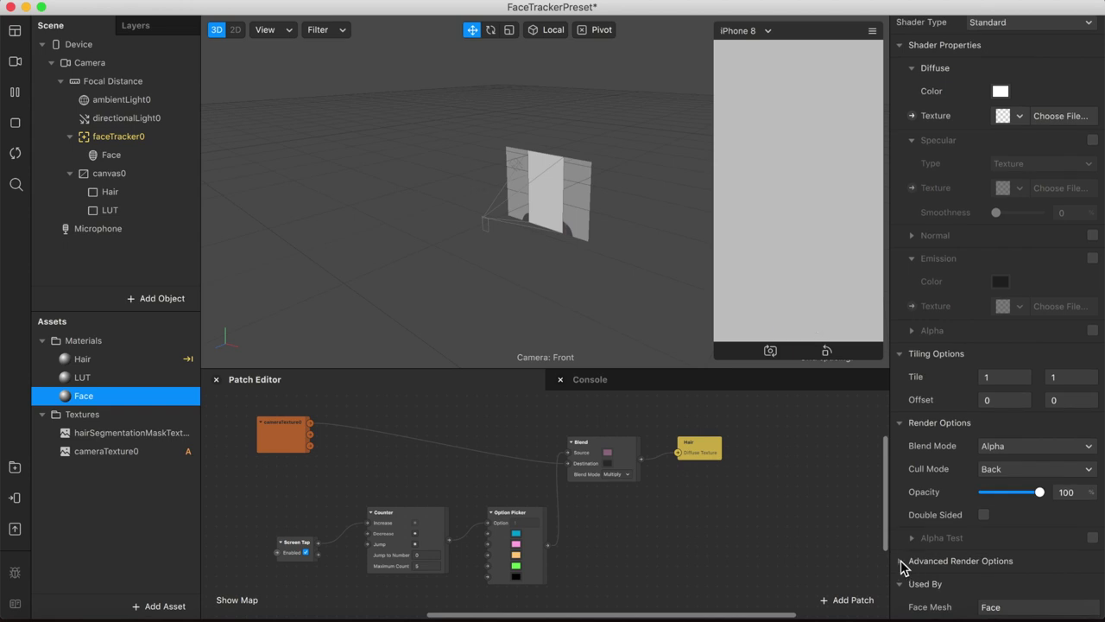
{"action": "left_click", "coordinate": [902, 562]}
{"action": "scroll", "coordinate": [954, 544], "scroll_direction": "down", "scroll_amount": 3}
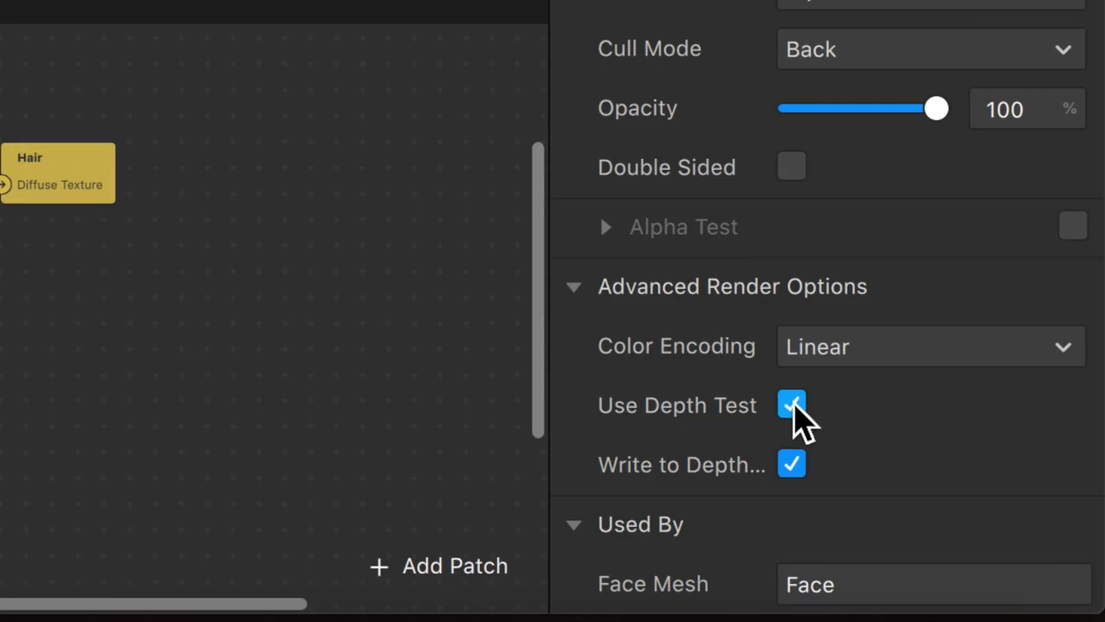
{"action": "left_click", "coordinate": [983, 537]}
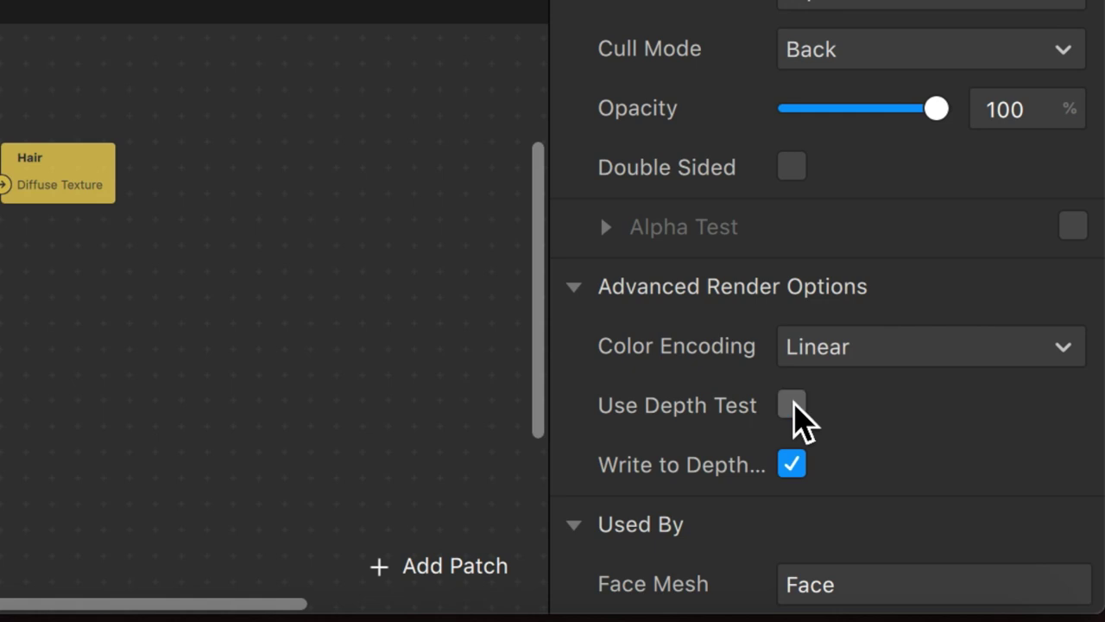
{"action": "left_click", "coordinate": [792, 464]}
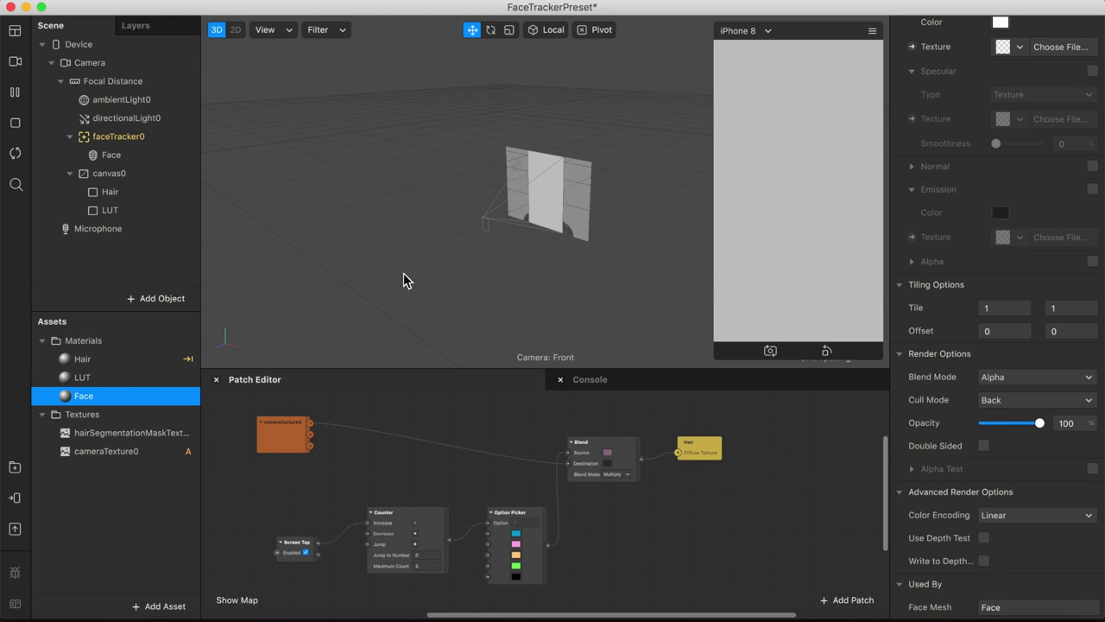
Step: Move canvas0 with its Hair and LUT rectangles above faceTracker0 in the scene hierarchy
{"action": "left_click", "coordinate": [115, 137]}
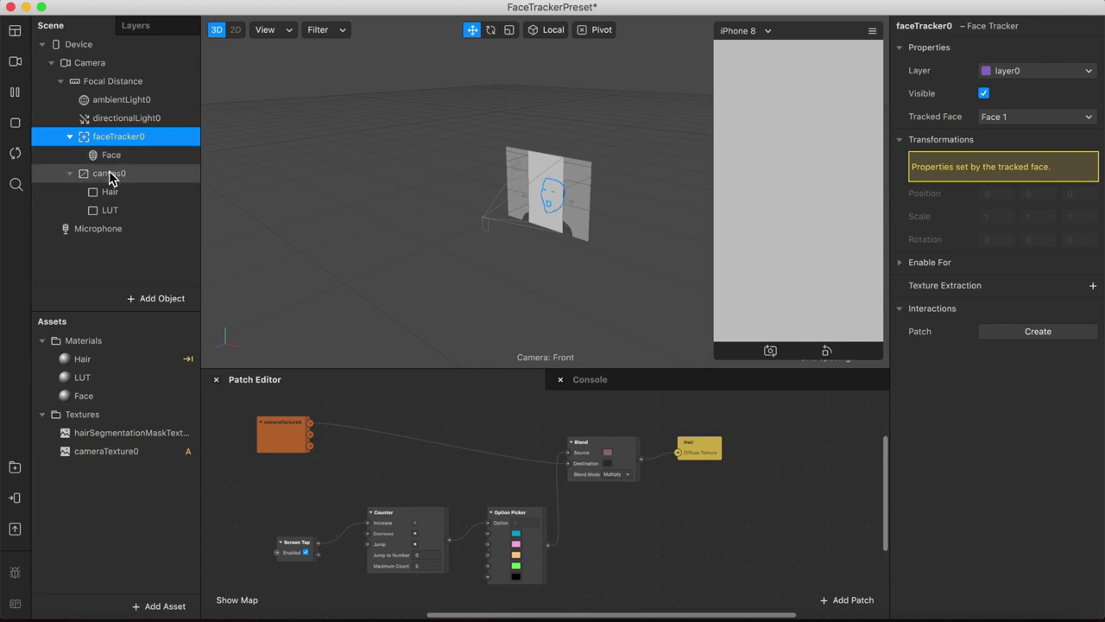
{"action": "left_click_drag", "start_coordinate": [88, 177], "coordinate": [76, 122]}
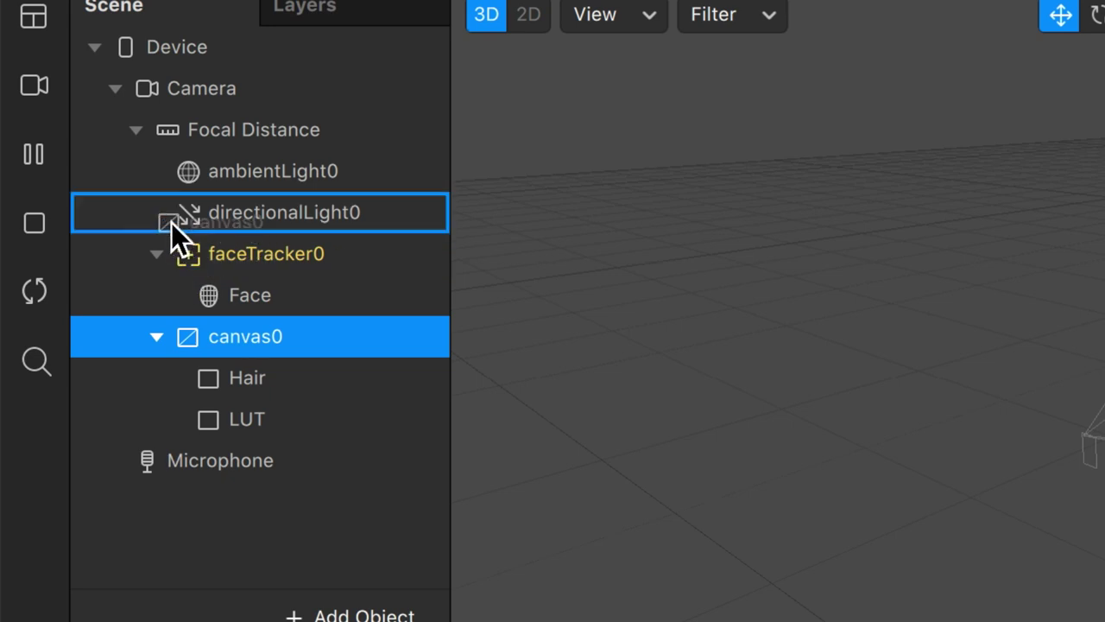
{"action": "left_click_drag", "start_coordinate": [171, 222], "coordinate": [158, 230]}
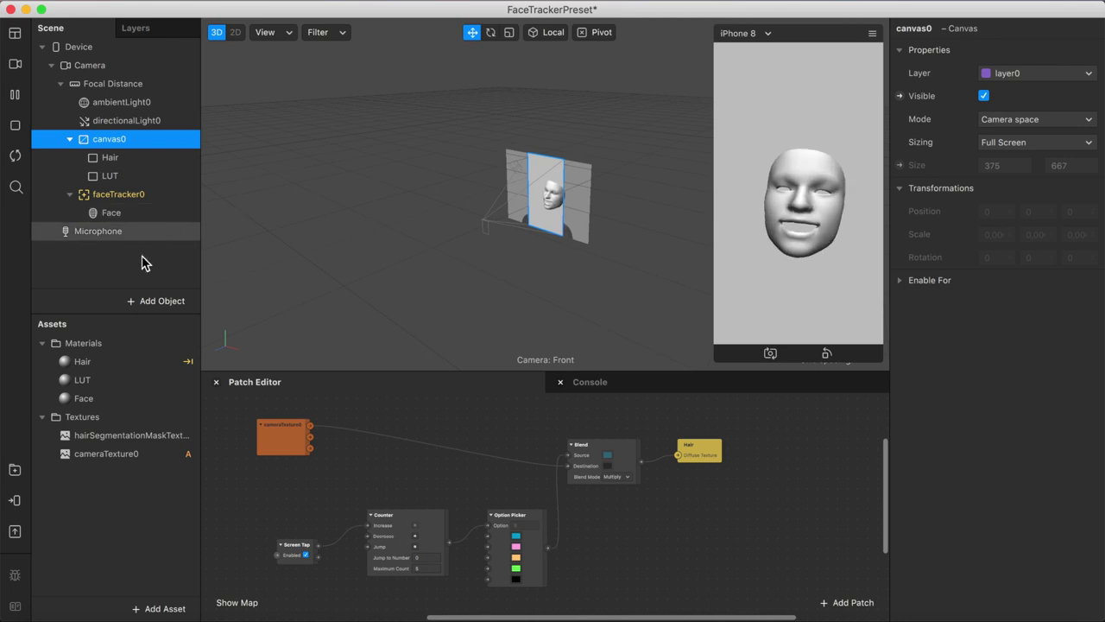
Step: Insert a second canvas into the scene
{"action": "left_click", "coordinate": [136, 304]}
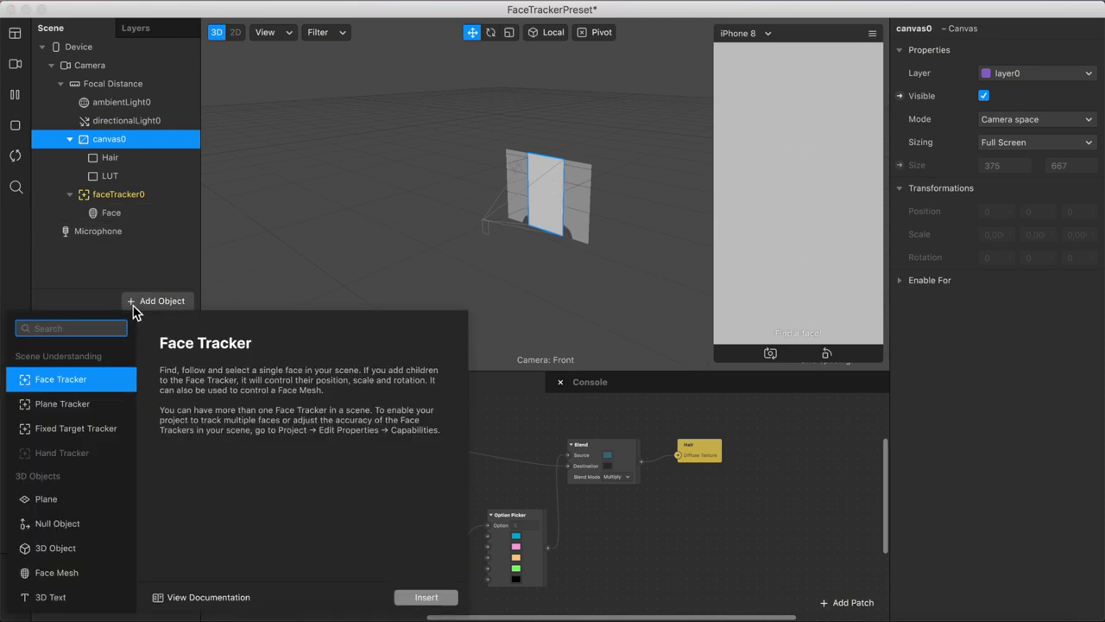
{"action": "scroll", "coordinate": [89, 419], "scroll_direction": "down", "scroll_amount": 5}
{"action": "left_click", "coordinate": [89, 418]}
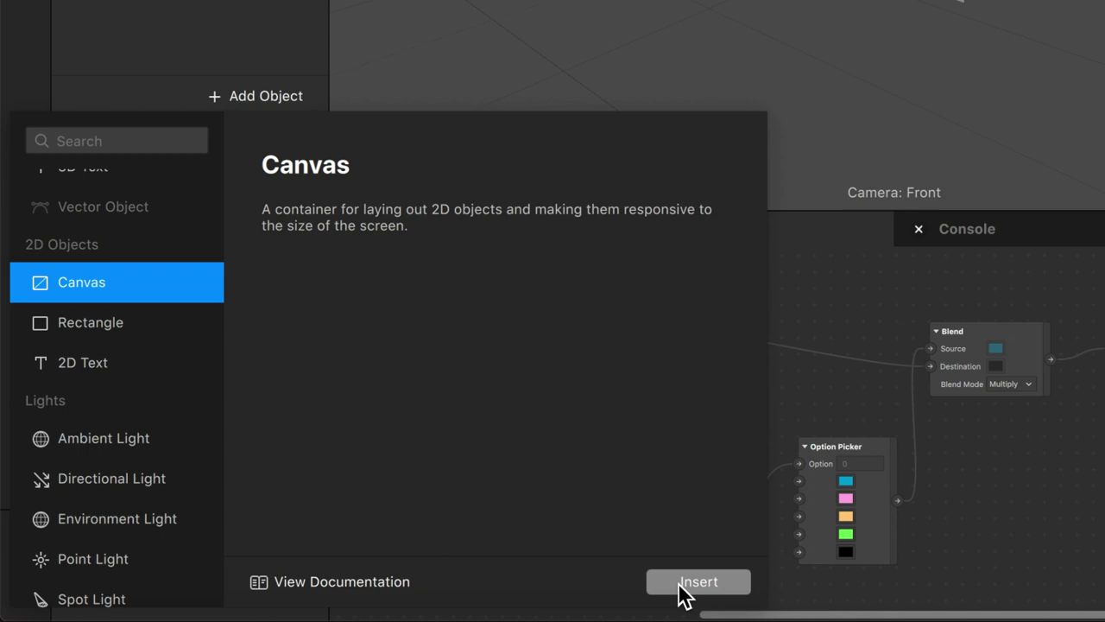
{"action": "left_click", "coordinate": [679, 585]}
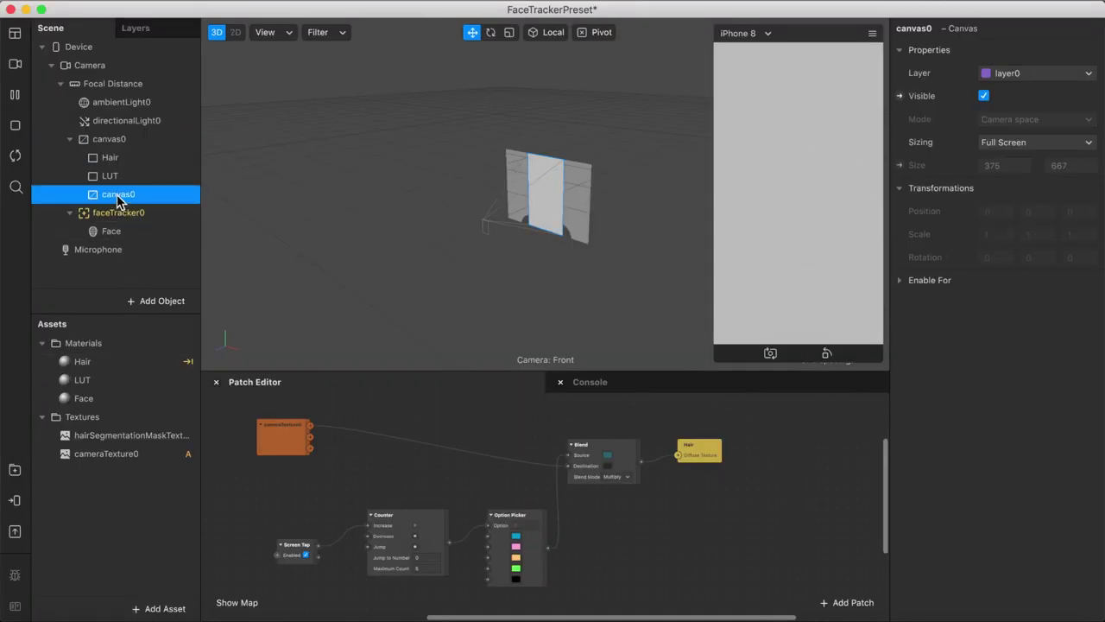
Step: Move the new canvas out to the root level below Microphone and place the Hair rectangle inside it
{"action": "left_click_drag", "start_coordinate": [121, 198], "coordinate": [89, 246]}
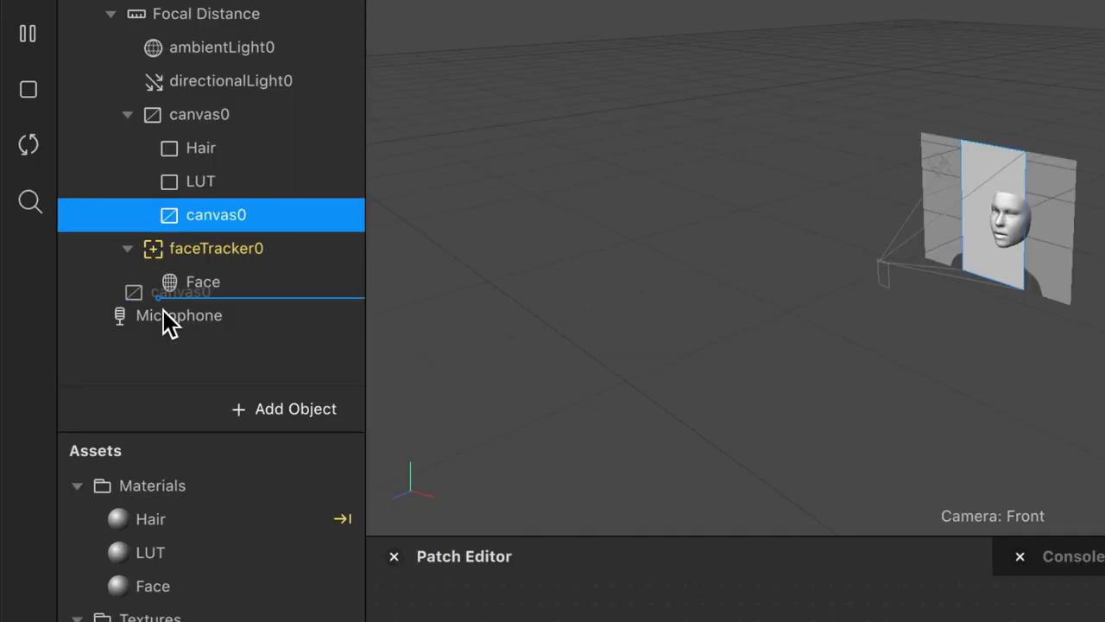
{"action": "left_click_drag", "start_coordinate": [163, 309], "coordinate": [112, 312]}
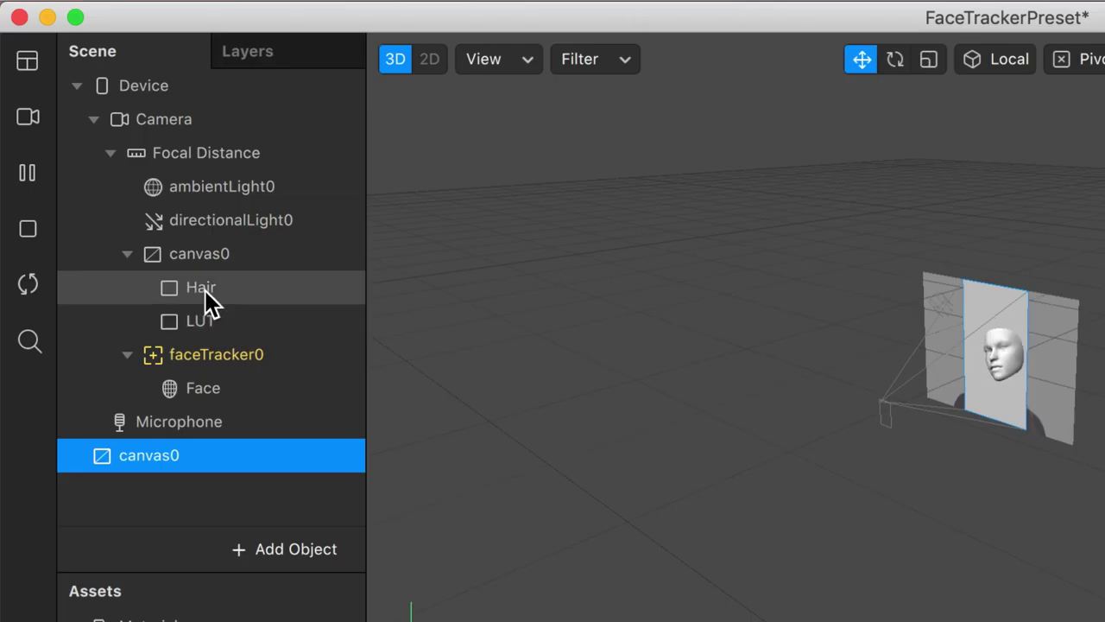
{"action": "left_click_drag", "start_coordinate": [205, 291], "coordinate": [204, 480]}
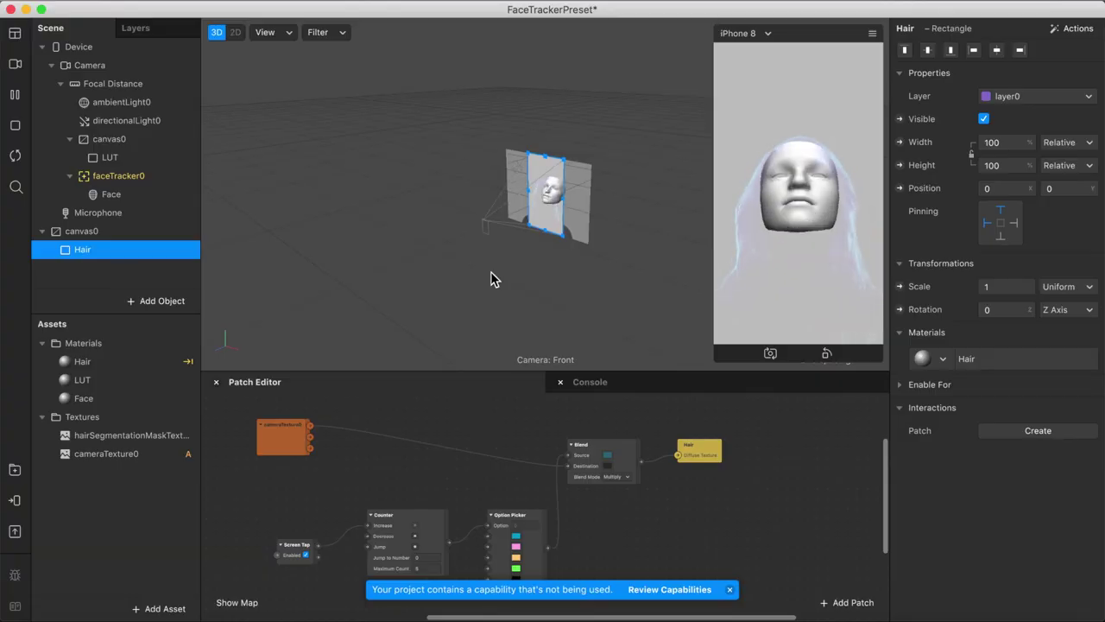
{"action": "left_click", "coordinate": [95, 273]}
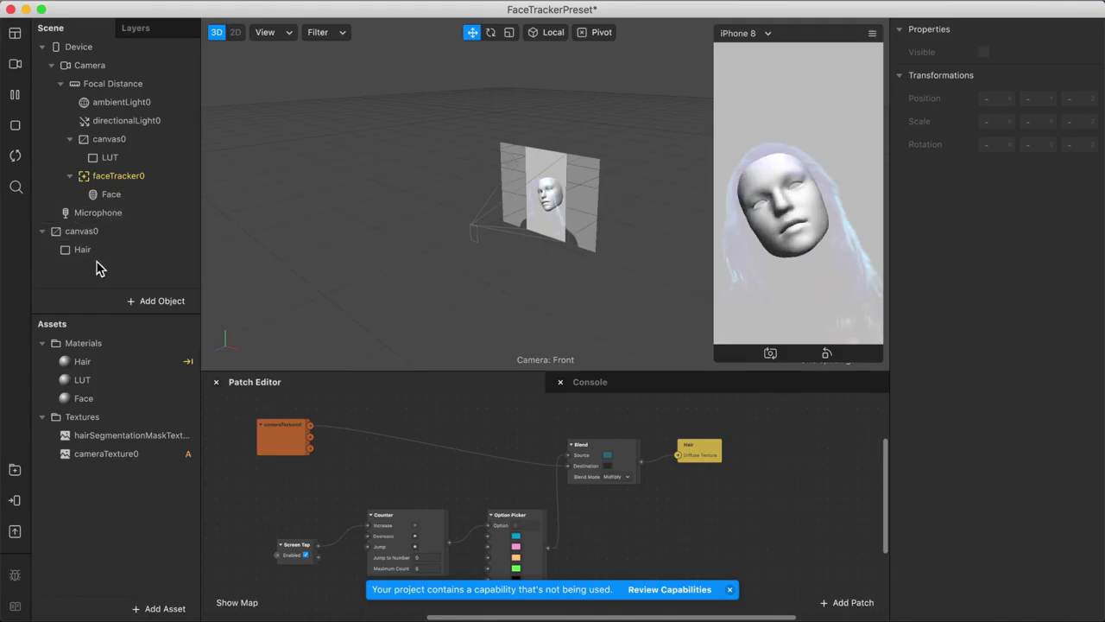
Step: Set the LUT material's shader to Flat and create its diffuse texture patch, placed beside the cameraTexture0 patch
{"action": "left_click", "coordinate": [98, 385]}
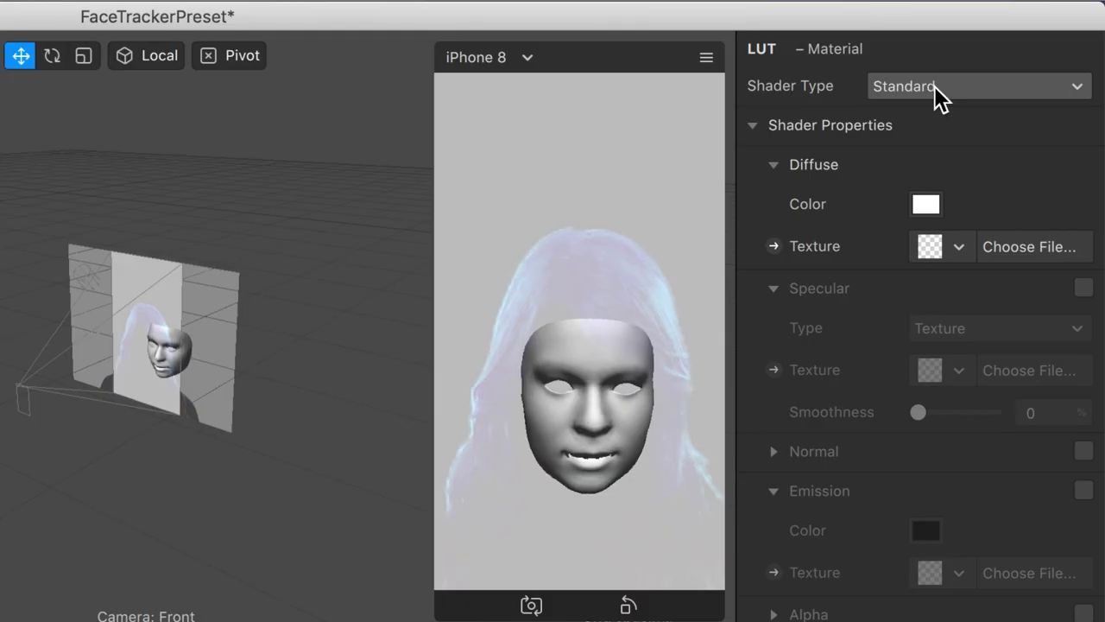
{"action": "left_click", "coordinate": [1004, 50]}
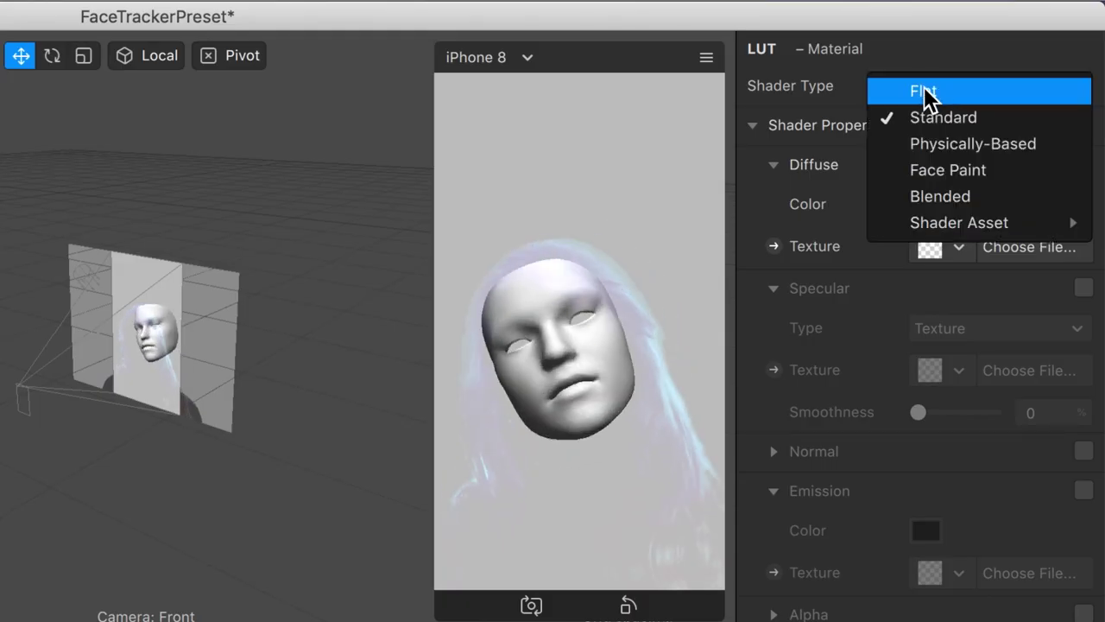
{"action": "left_click", "coordinate": [917, 92]}
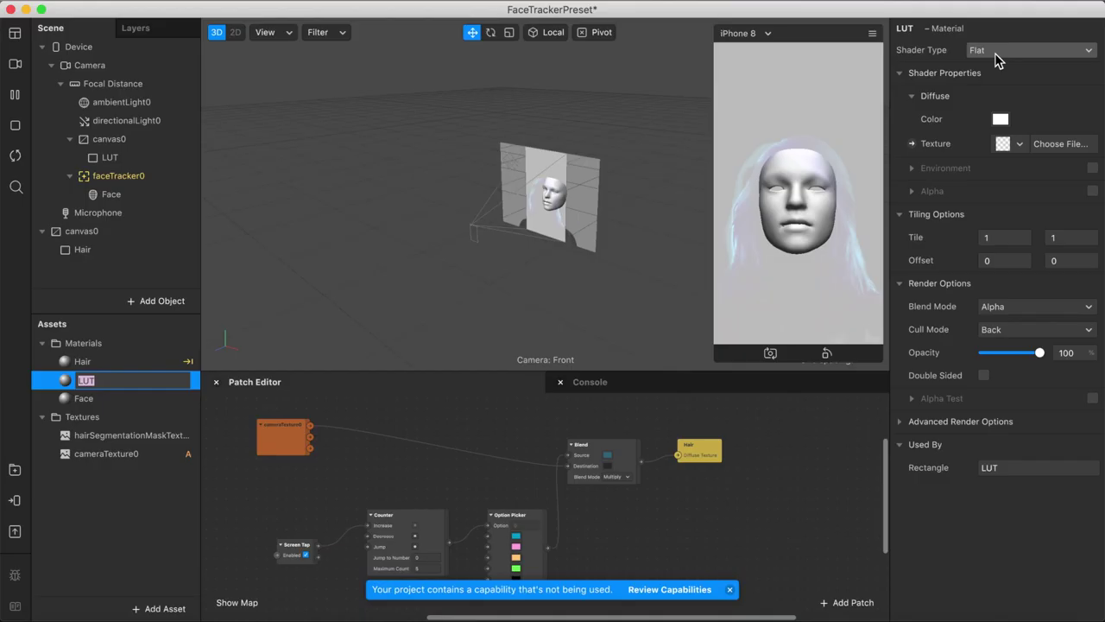
{"action": "left_click", "coordinate": [912, 144]}
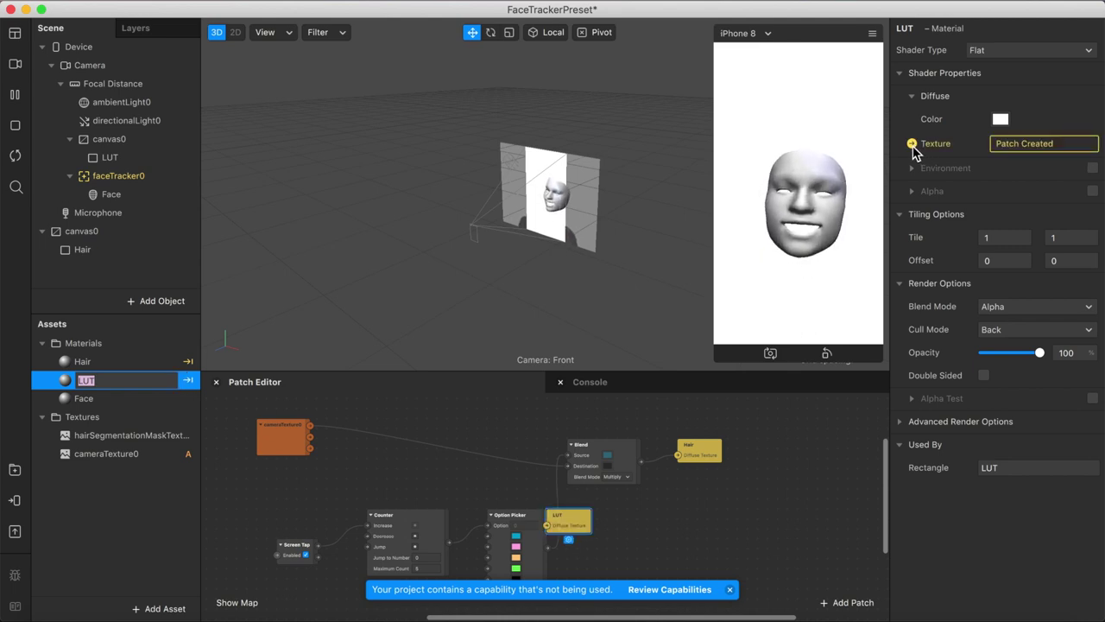
{"action": "key", "text": "Return"}
{"action": "left_click_drag", "start_coordinate": [568, 528], "coordinate": [399, 439]}
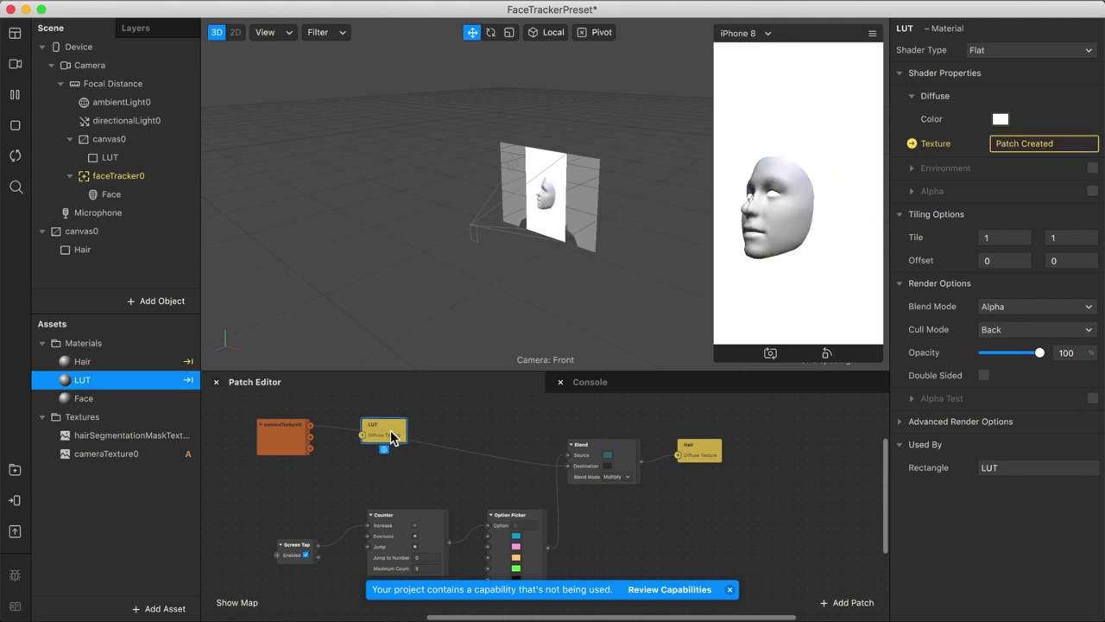
Step: Set the Face material's shader to Flat and turn off its depth test and depth buffer writing
{"action": "left_click", "coordinate": [116, 399]}
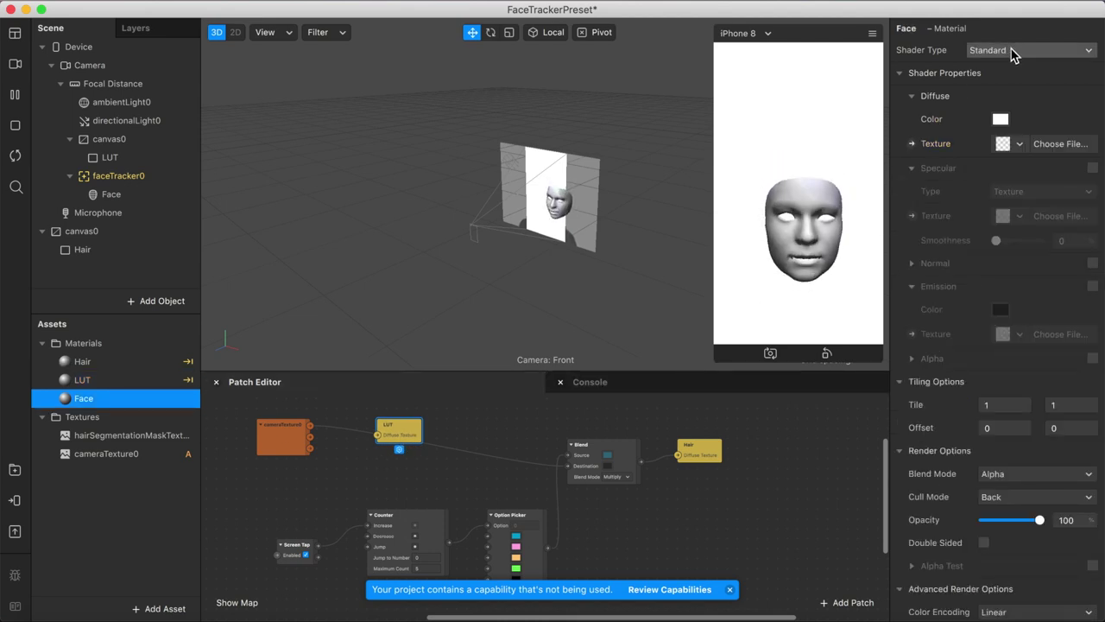
{"action": "left_click", "coordinate": [997, 53]}
{"action": "left_click", "coordinate": [999, 55]}
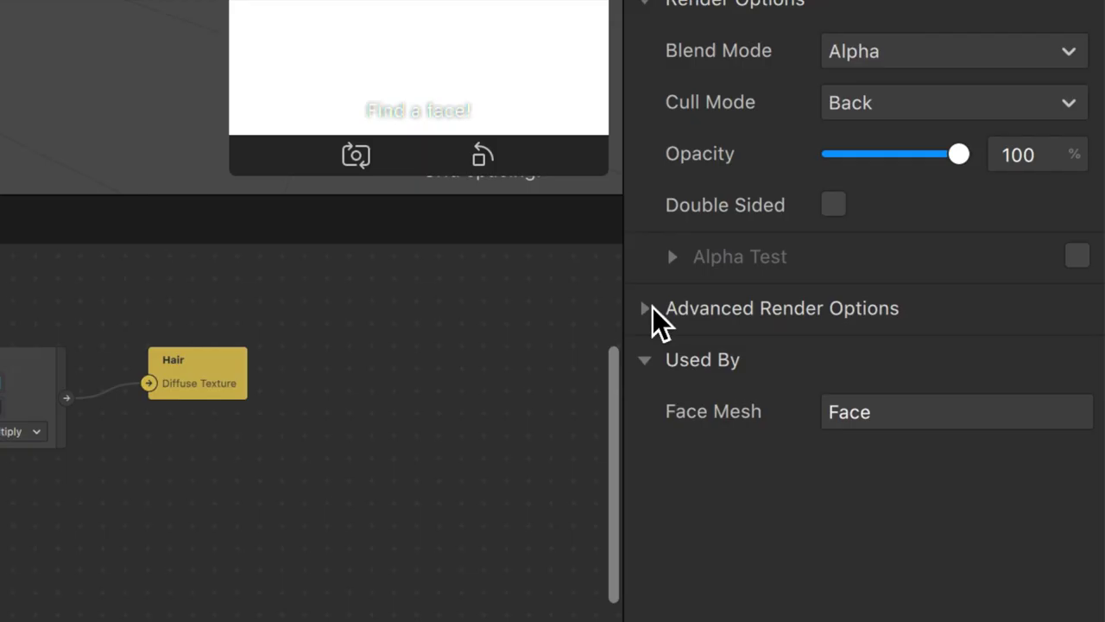
{"action": "left_click", "coordinate": [901, 423]}
{"action": "left_click", "coordinate": [983, 468]}
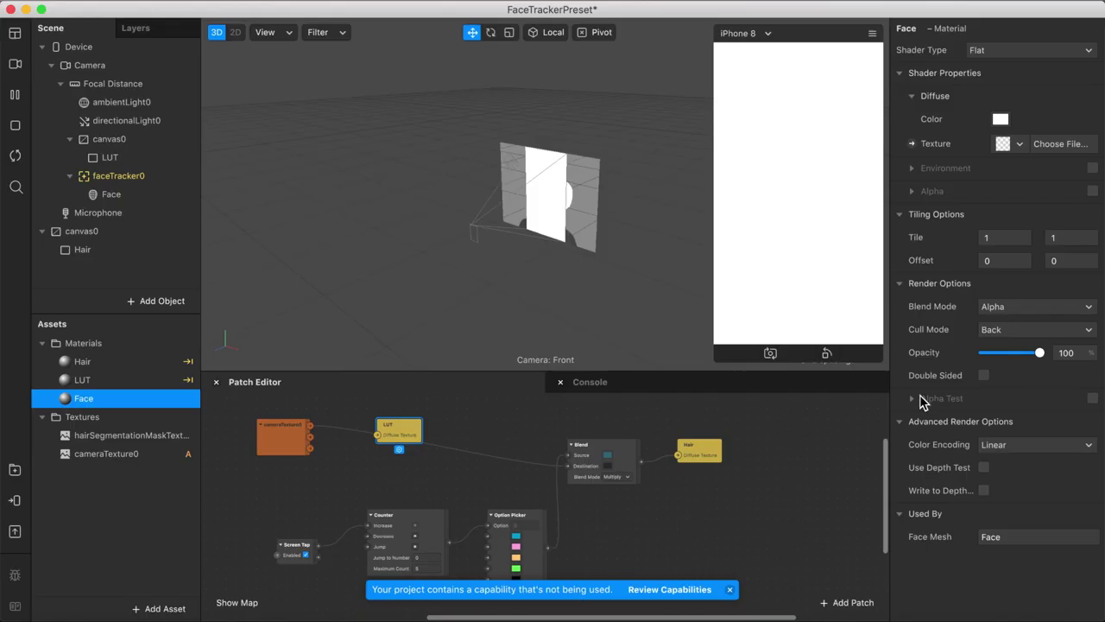
Step: Create a patch for the Face material's diffuse texture and place it directly beneath the LUT patch
{"action": "left_click", "coordinate": [913, 145]}
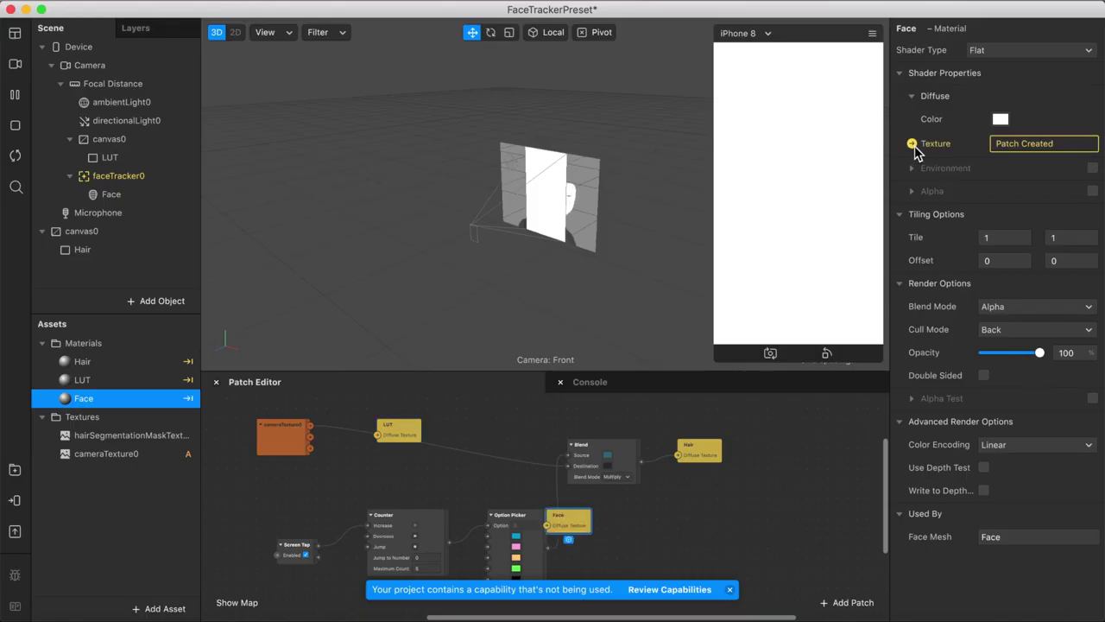
{"action": "left_click_drag", "start_coordinate": [567, 529], "coordinate": [393, 468]}
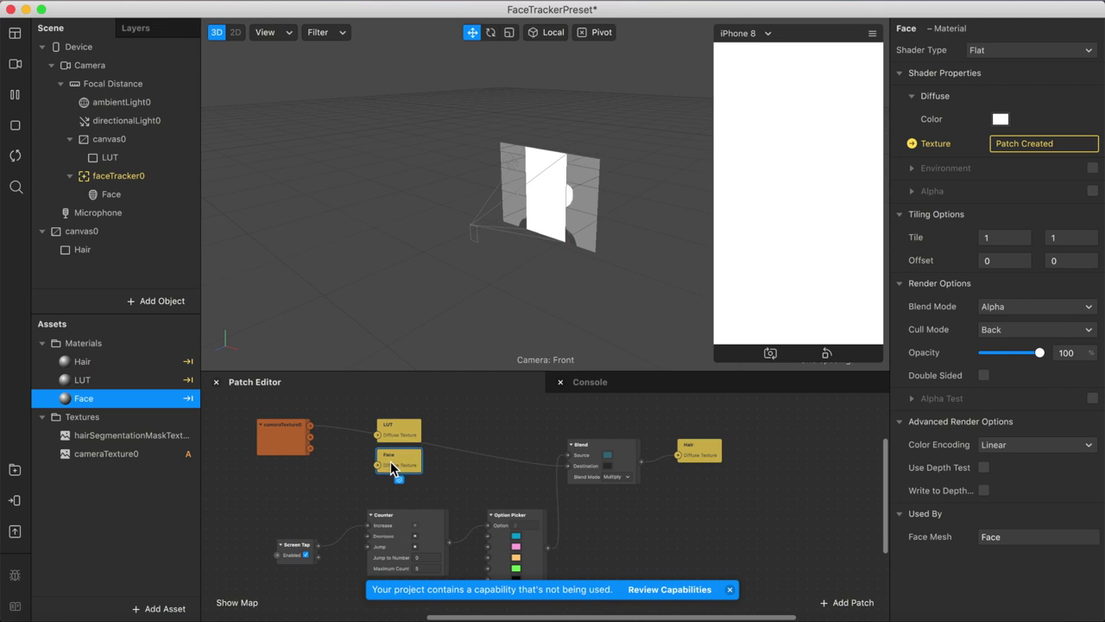
Step: Import the FastColorLUT_f.arp patch file from the Hair folder into the project's assets
{"action": "scroll", "coordinate": [426, 472], "scroll_direction": "left", "scroll_amount": 5}
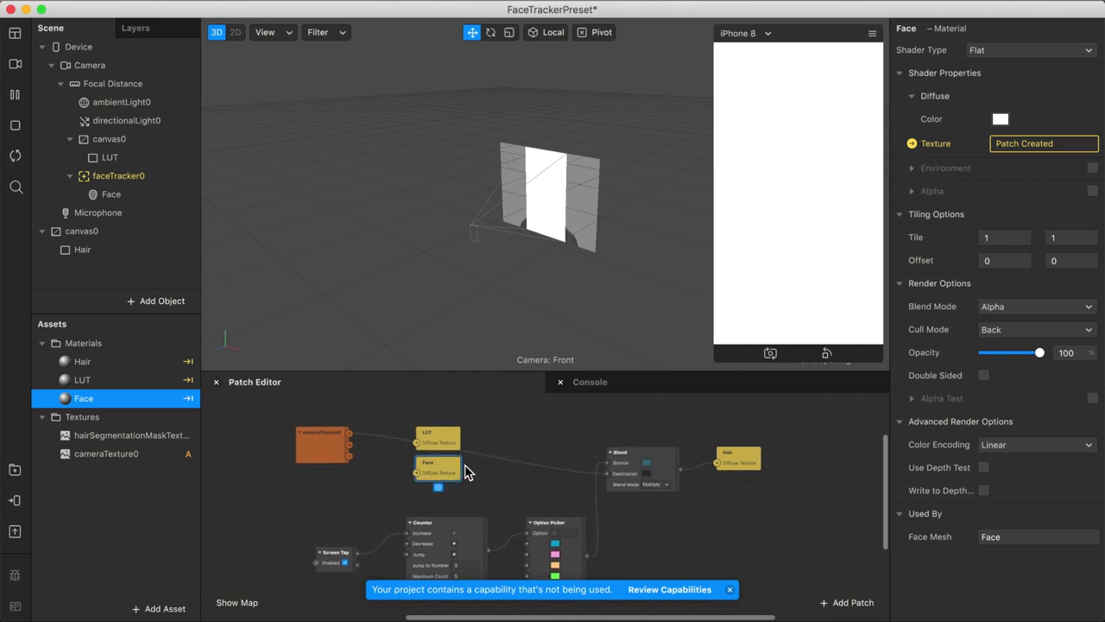
{"action": "scroll", "coordinate": [465, 466], "scroll_direction": "left", "scroll_amount": 3}
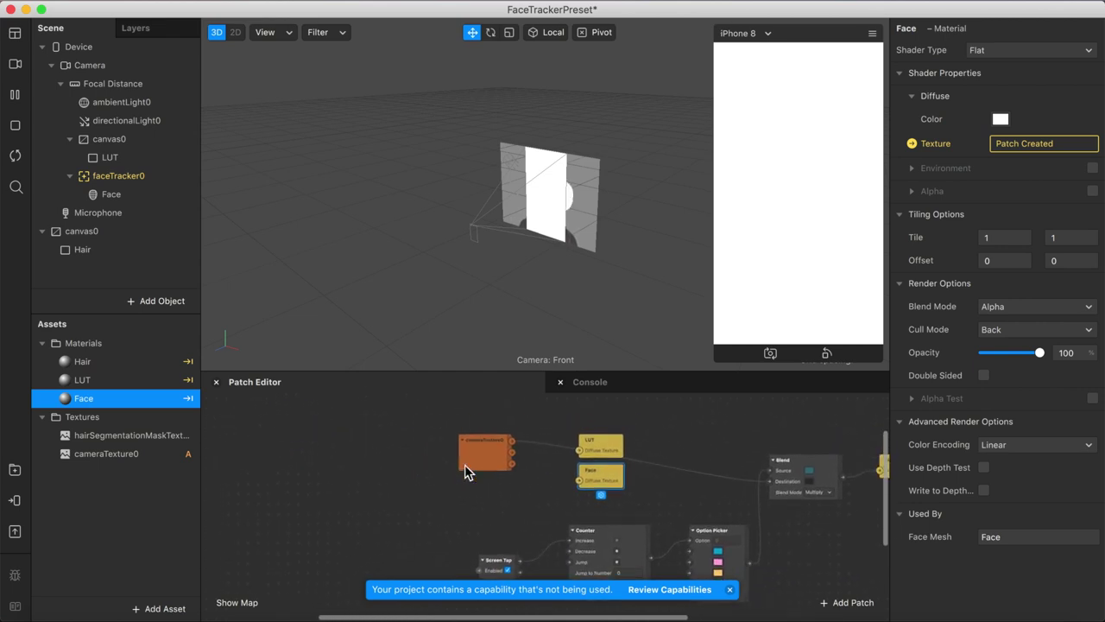
{"action": "left_click", "coordinate": [1012, 614]}
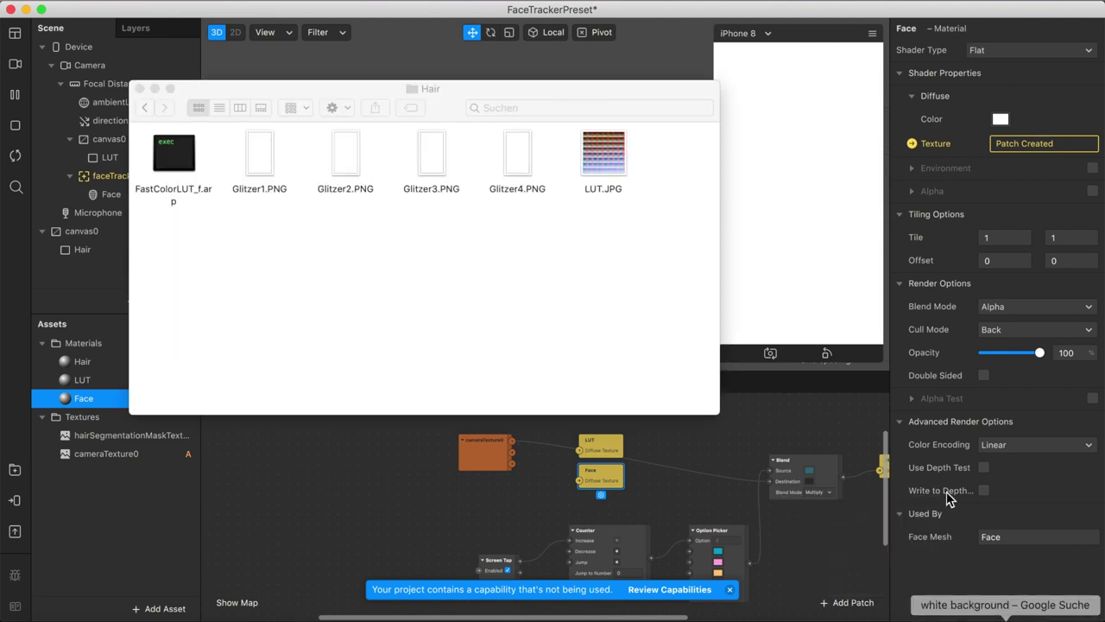
{"action": "left_click", "coordinate": [177, 156]}
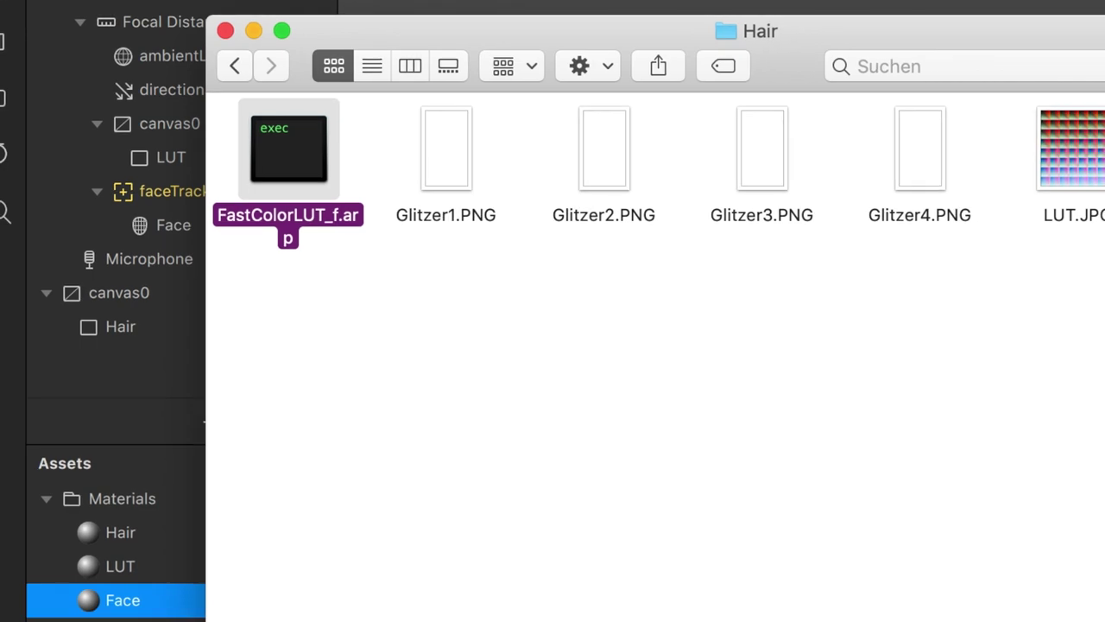
{"action": "left_click_drag", "start_coordinate": [288, 149], "coordinate": [212, 621]}
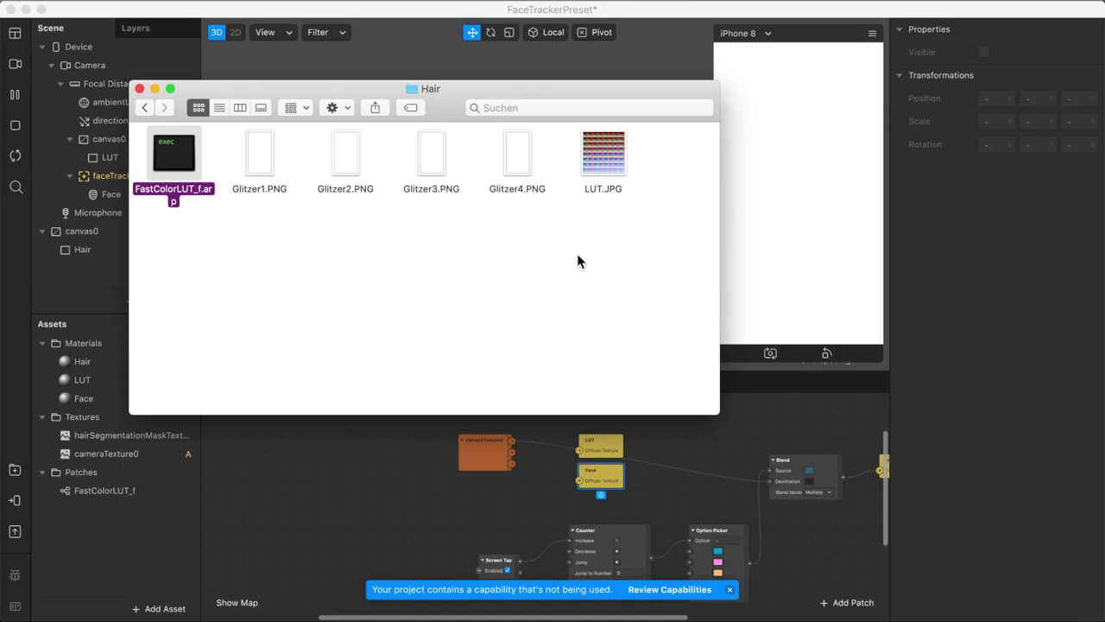
Step: Import LUT.JPG from the Hair folder as a texture and set it to no compression
{"action": "left_click", "coordinate": [952, 15]}
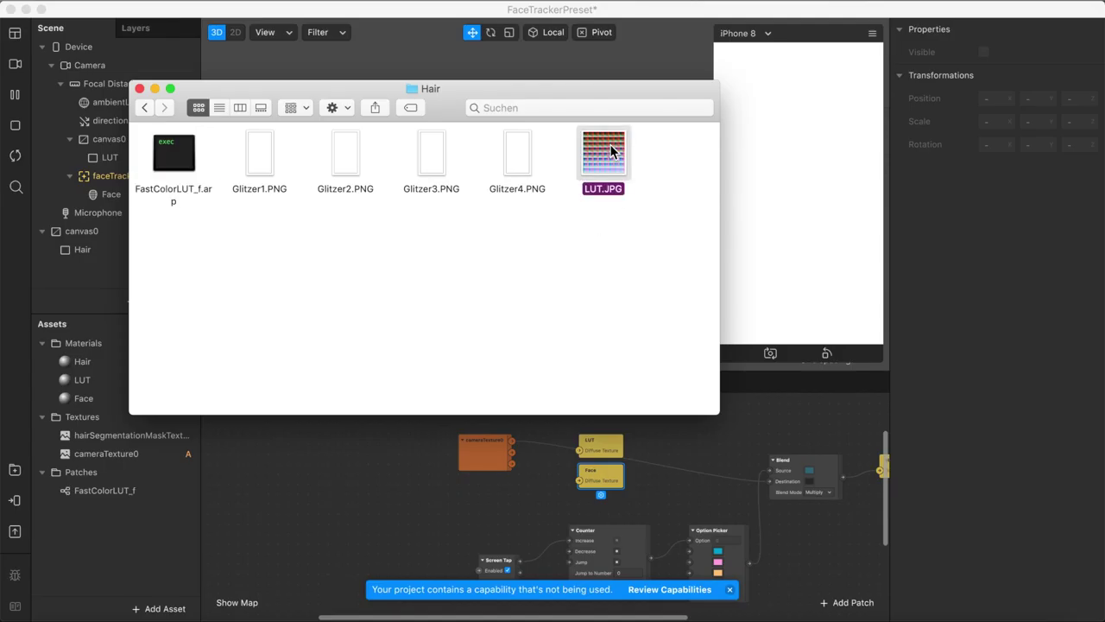
{"action": "left_click_drag", "start_coordinate": [143, 529], "coordinate": [111, 546]}
{"action": "left_click", "coordinate": [236, 510]}
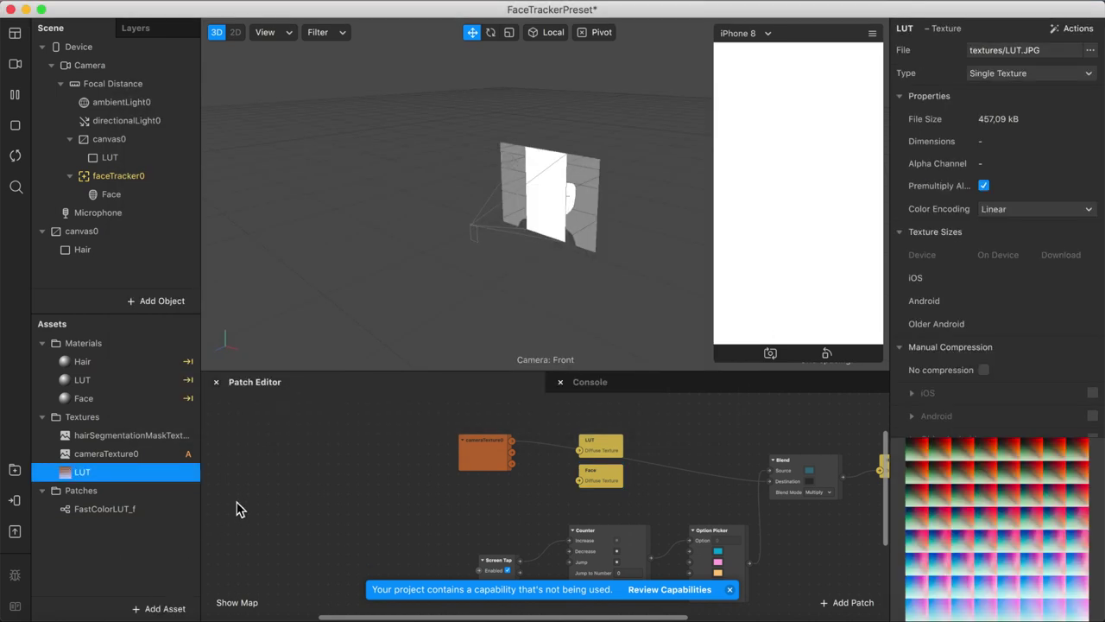
{"action": "left_click", "coordinate": [984, 370]}
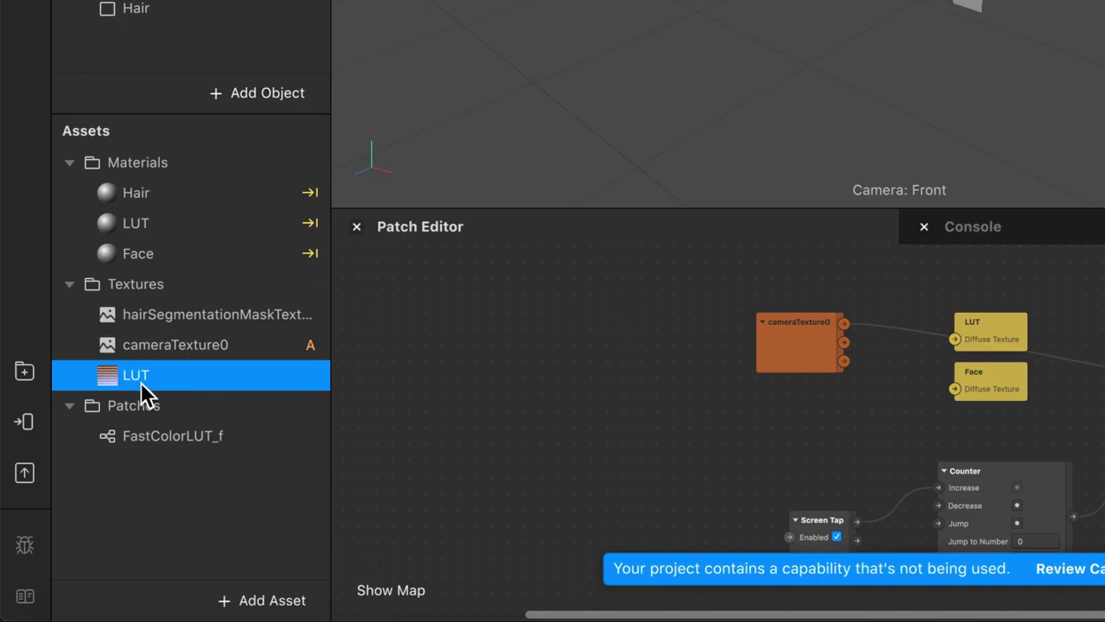
Step: Add the LUT texture and FastColorLUT_f to the patch graph, with the LUT texture below cameraTexture0 and FastColorLUT_f before the LUT material patch
{"action": "left_click_drag", "start_coordinate": [85, 478], "coordinate": [400, 489]}
{"action": "left_click_drag", "start_coordinate": [660, 405], "coordinate": [661, 406]}
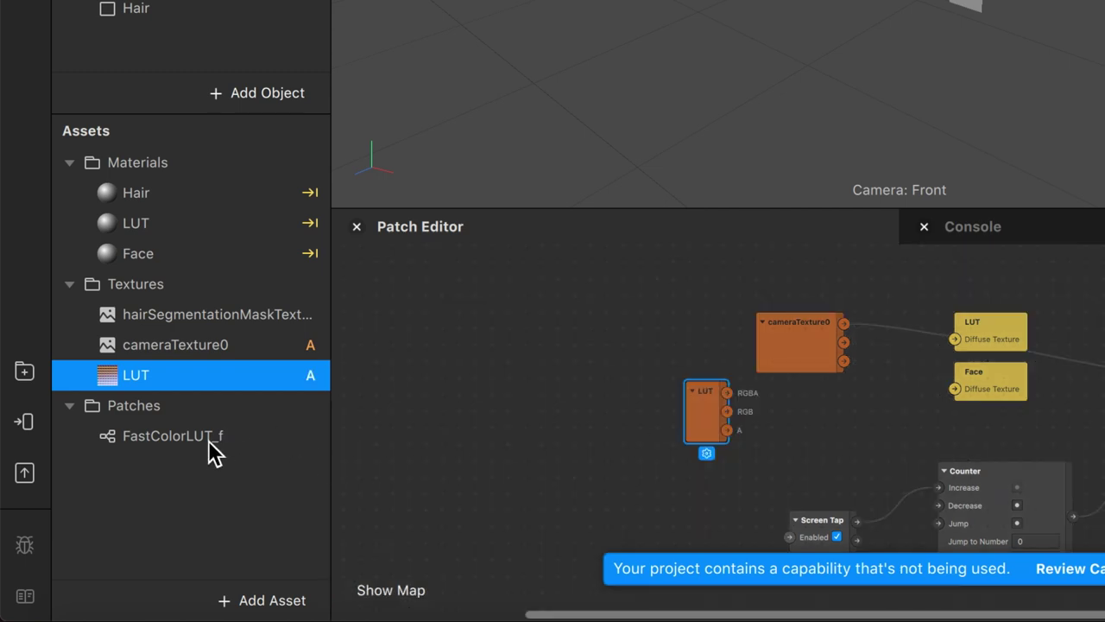
{"action": "left_click_drag", "start_coordinate": [208, 442], "coordinate": [586, 411]}
{"action": "left_click_drag", "start_coordinate": [657, 374], "coordinate": [916, 296]}
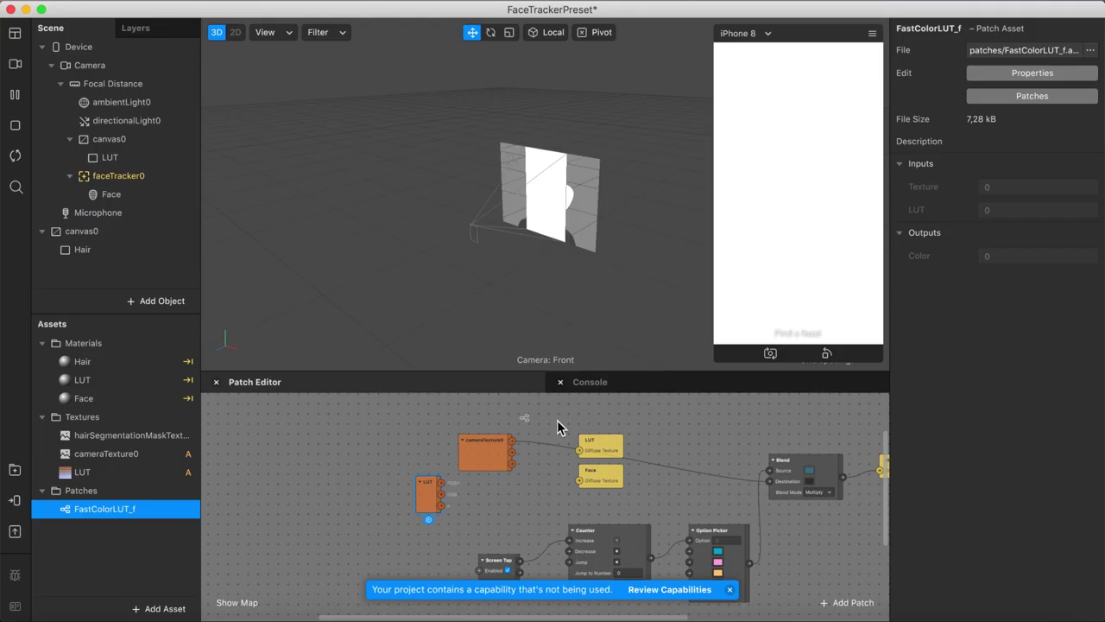
{"action": "left_click_drag", "start_coordinate": [557, 419], "coordinate": [557, 419]}
{"action": "left_click_drag", "start_coordinate": [479, 451], "coordinate": [345, 439]}
{"action": "left_click_drag", "start_coordinate": [429, 495], "coordinate": [352, 497]}
{"action": "left_click_drag", "start_coordinate": [566, 427], "coordinate": [464, 463]}
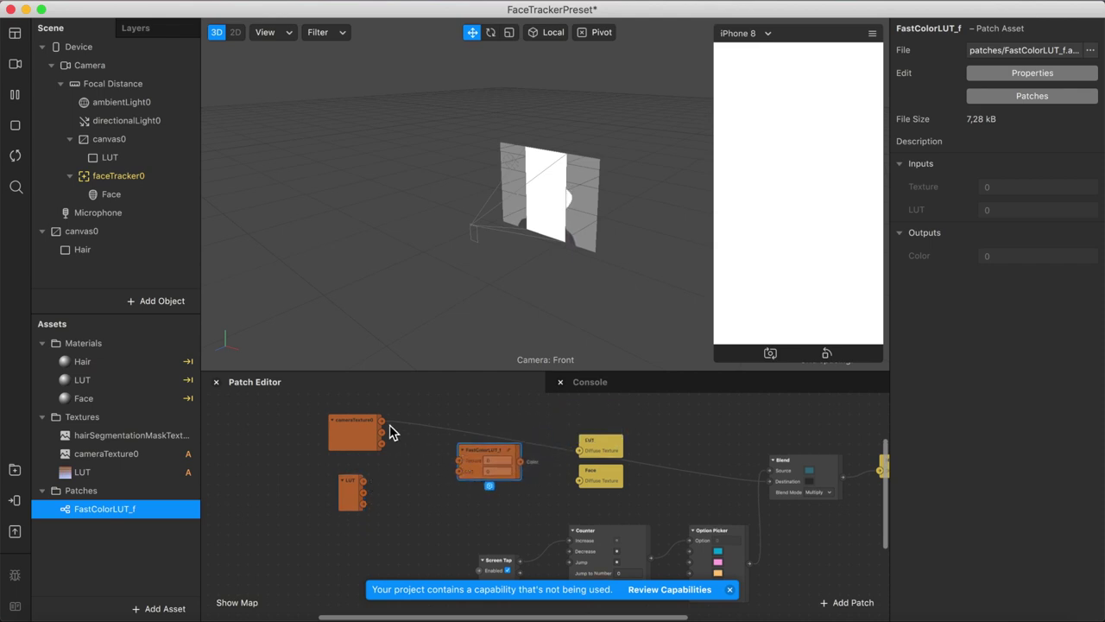
Step: Connect cameraTexture0's RGBA output to FastColorLUT_f's Texture input and the LUT texture's RGBA output to its LUT input
{"action": "left_click_drag", "start_coordinate": [383, 421], "coordinate": [465, 467]}
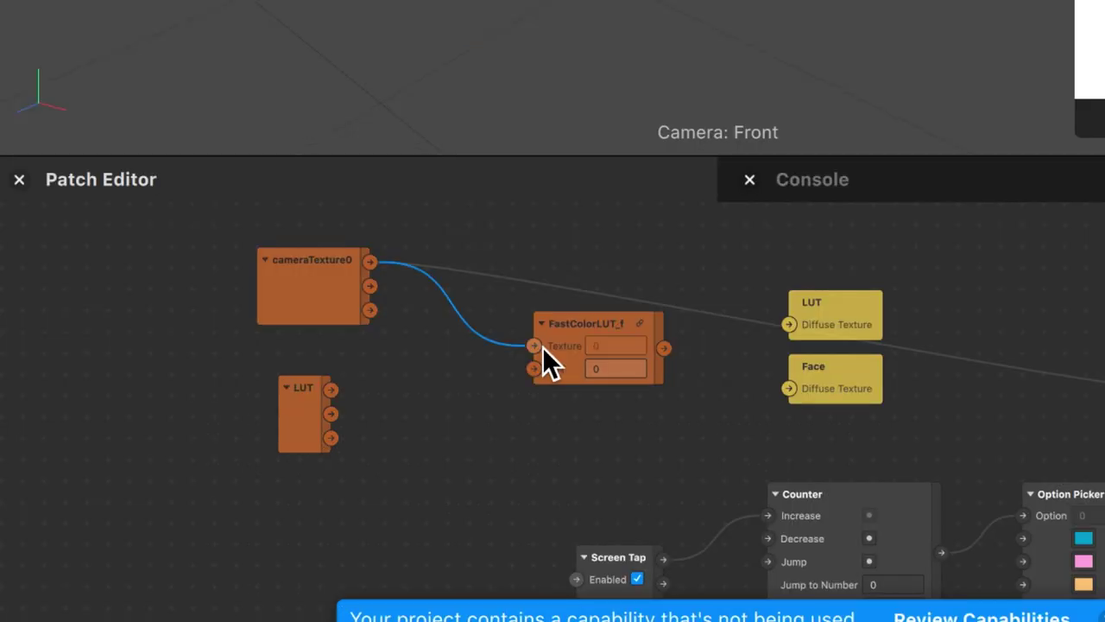
{"action": "left_click_drag", "start_coordinate": [337, 389], "coordinate": [537, 370]}
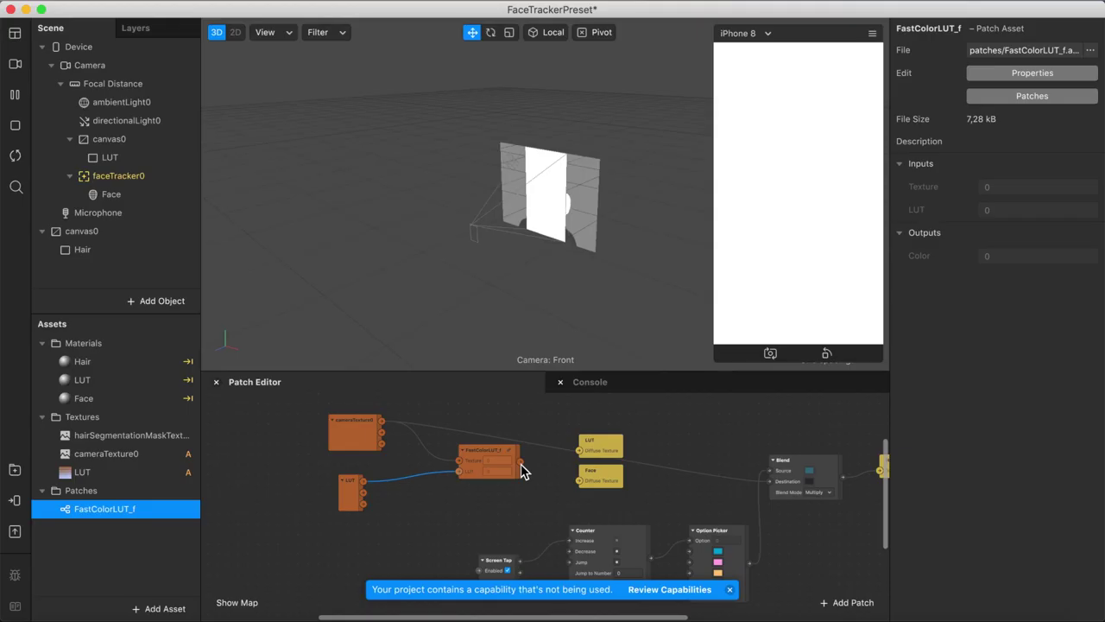
Step: Move the Face diffuse texture patch down below FastColorLUT_f, beside the Screen Tap patch
{"action": "scroll", "coordinate": [665, 367], "scroll_direction": "right", "scroll_amount": 3}
{"action": "scroll", "coordinate": [520, 467], "scroll_direction": "down", "scroll_amount": 4}
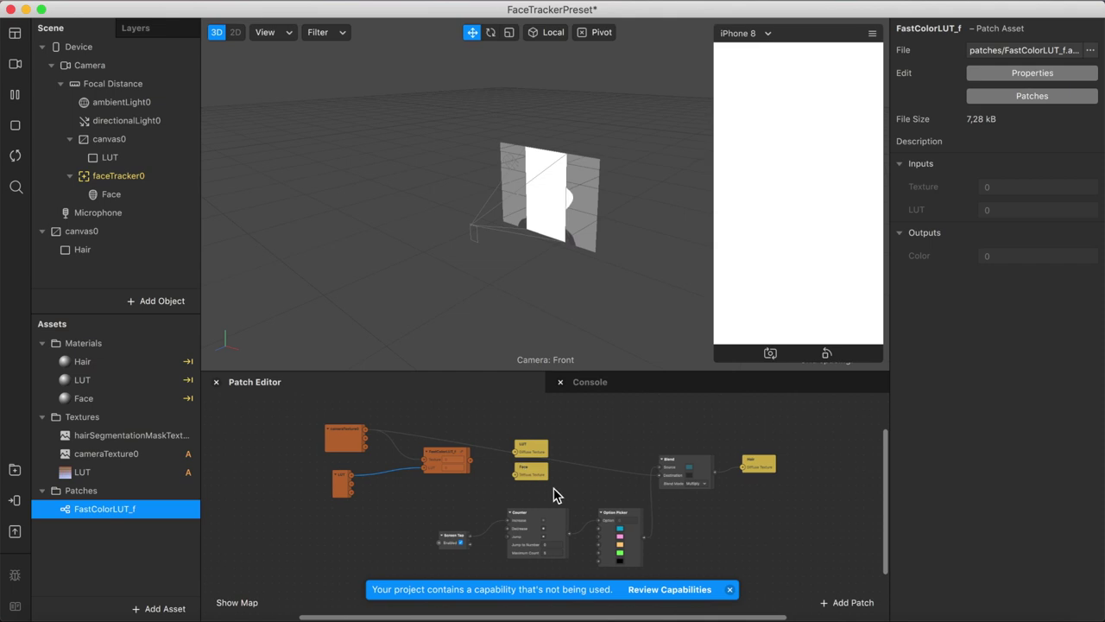
{"action": "scroll", "coordinate": [554, 475], "scroll_direction": "up", "scroll_amount": 2}
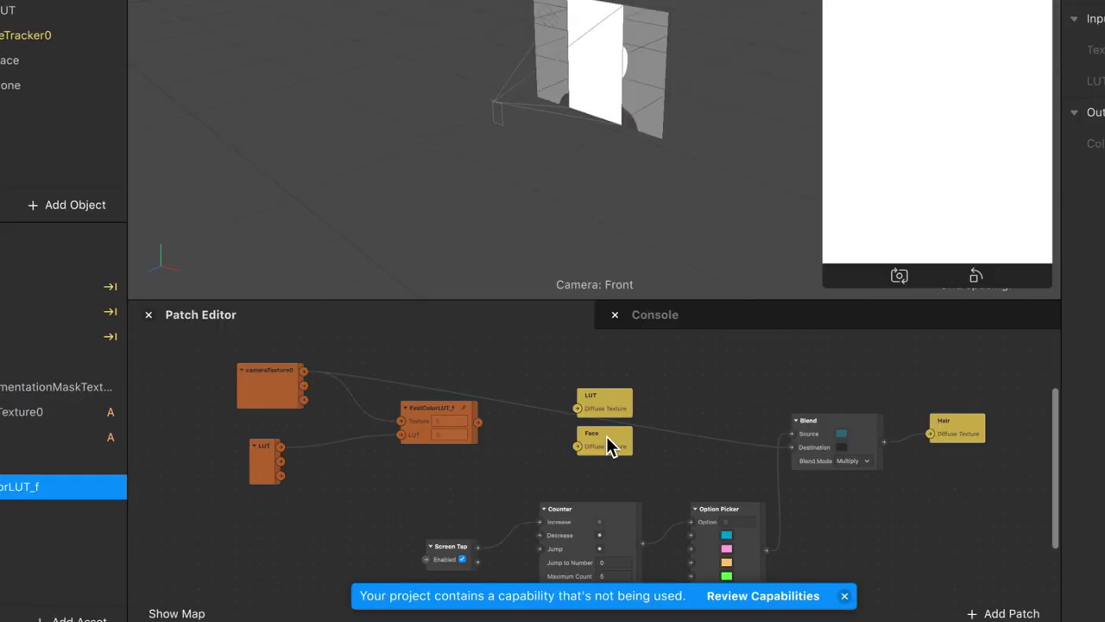
{"action": "left_click_drag", "start_coordinate": [606, 436], "coordinate": [387, 520]}
{"action": "scroll", "coordinate": [389, 524], "scroll_direction": "down", "scroll_amount": 1}
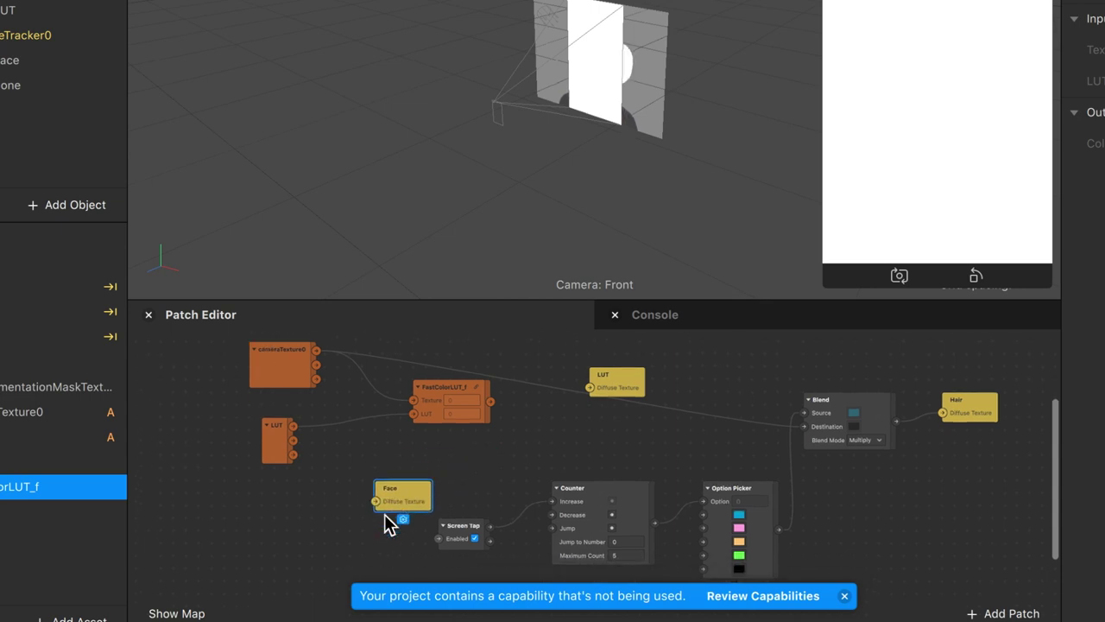
{"action": "scroll", "coordinate": [386, 523], "scroll_direction": "down", "scroll_amount": 1}
Step: Duplicate FastColorLUT_f with its LUT connection, place the copy just before the Face patch, and disconnect the copy's camera texture
{"action": "left_click", "coordinate": [481, 453]}
{"action": "left_click_drag", "start_coordinate": [483, 447], "coordinate": [269, 404]}
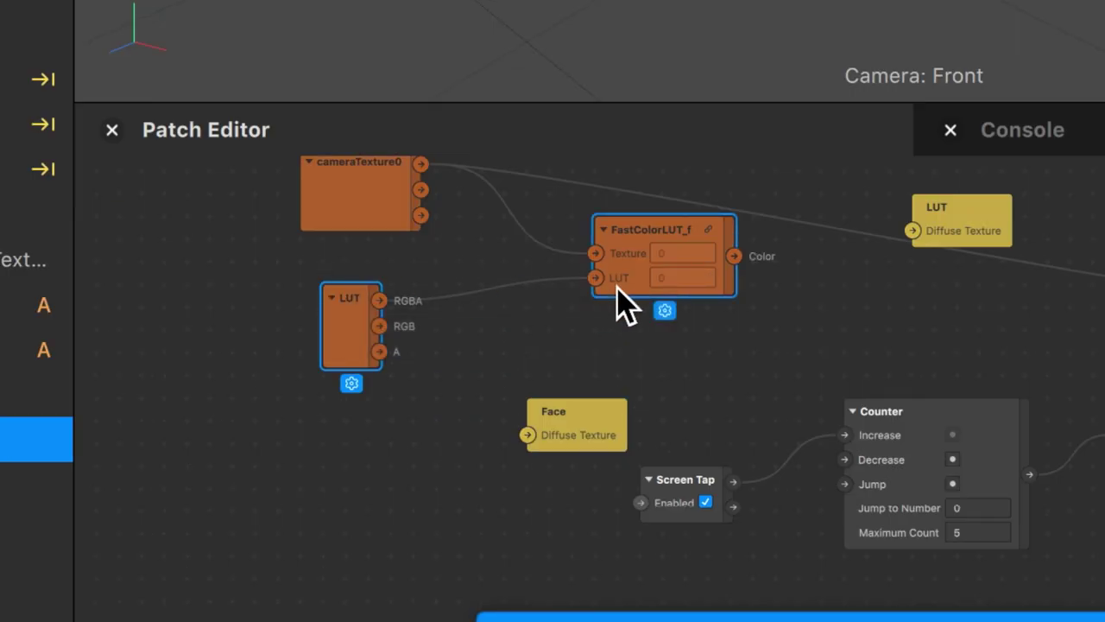
{"action": "key", "text": "super+d"}
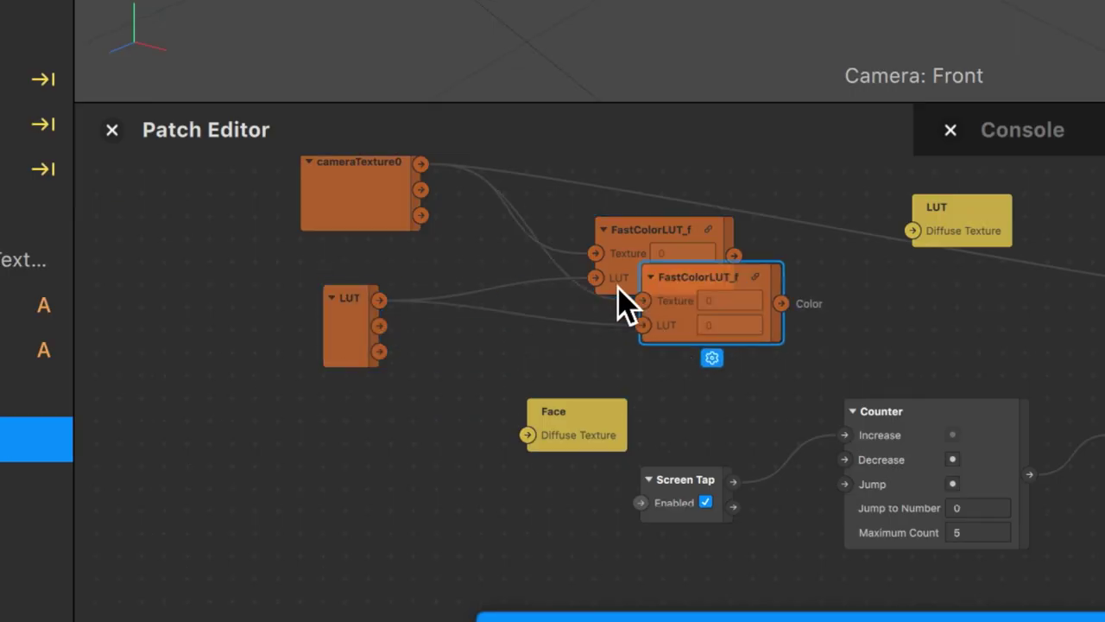
{"action": "left_click_drag", "start_coordinate": [669, 314], "coordinate": [436, 474]}
{"action": "left_click", "coordinate": [552, 434]}
{"action": "left_click_drag", "start_coordinate": [451, 485], "coordinate": [548, 399]}
{"action": "left_click_drag", "start_coordinate": [405, 338], "coordinate": [328, 367]}
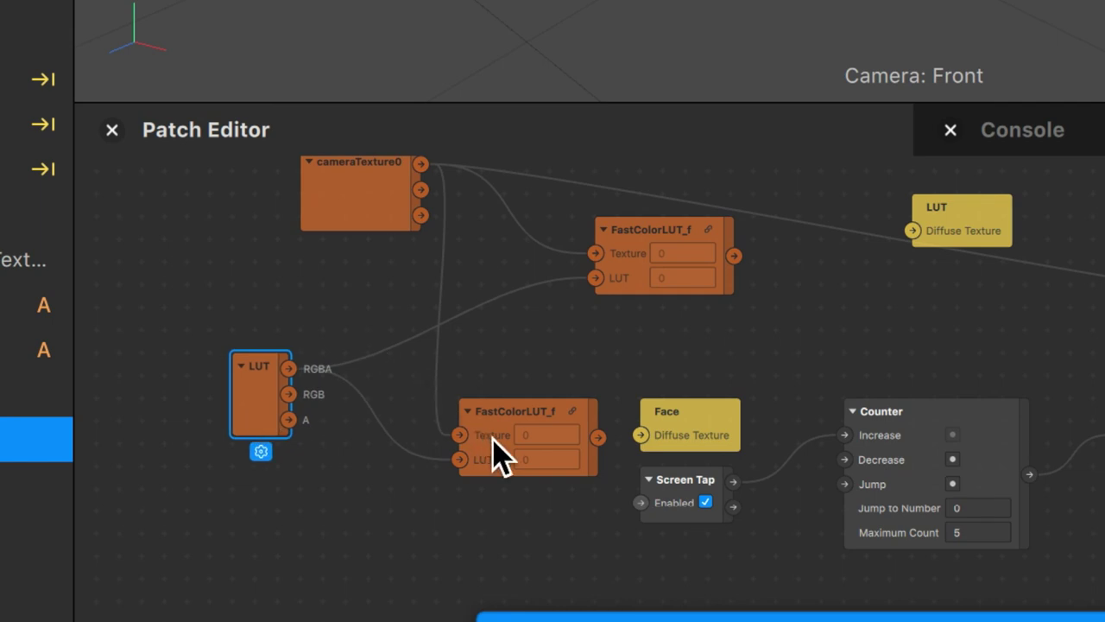
{"action": "left_click_drag", "start_coordinate": [444, 372], "coordinate": [451, 235]}
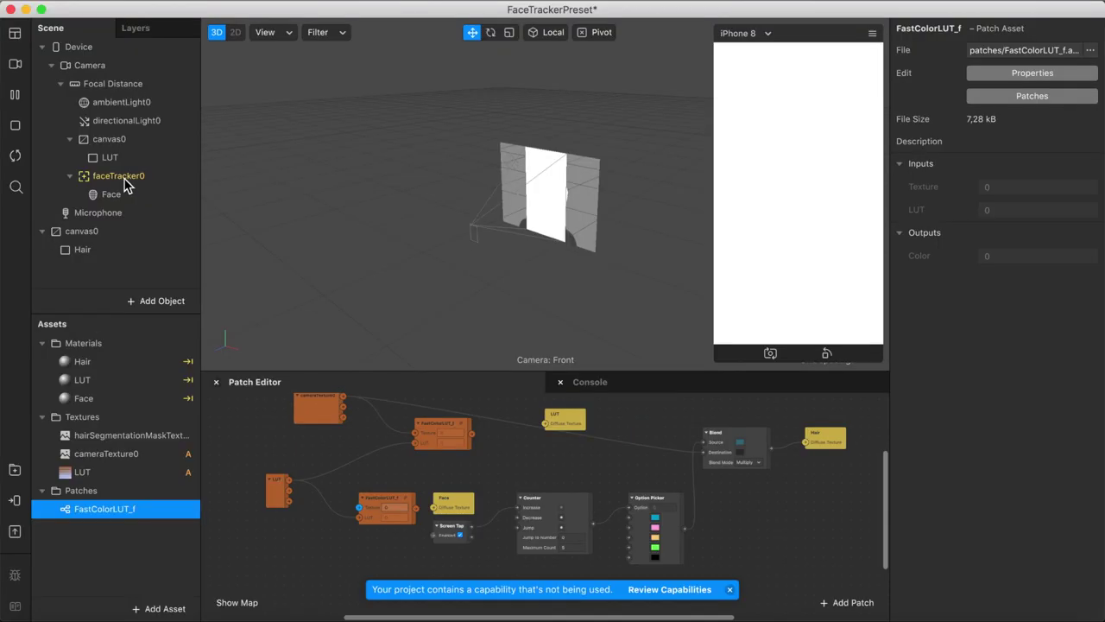
Step: Extract the texture of faceTracker0 and add faceTracker0 Texture to the patch graph below the LUT texture patch
{"action": "left_click", "coordinate": [119, 176]}
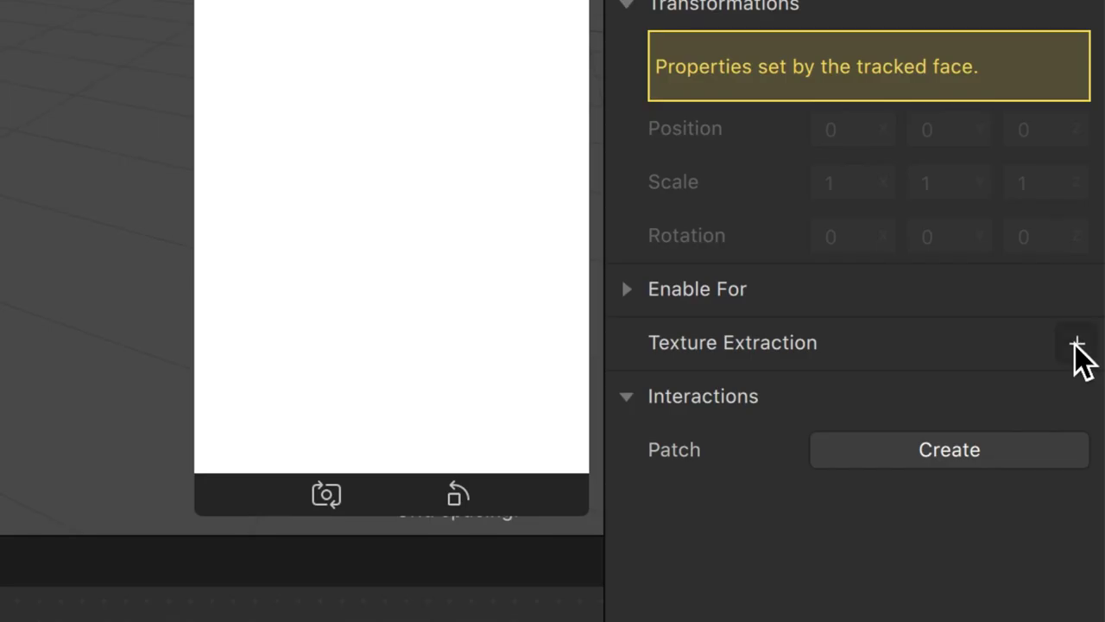
{"action": "left_click", "coordinate": [1077, 345]}
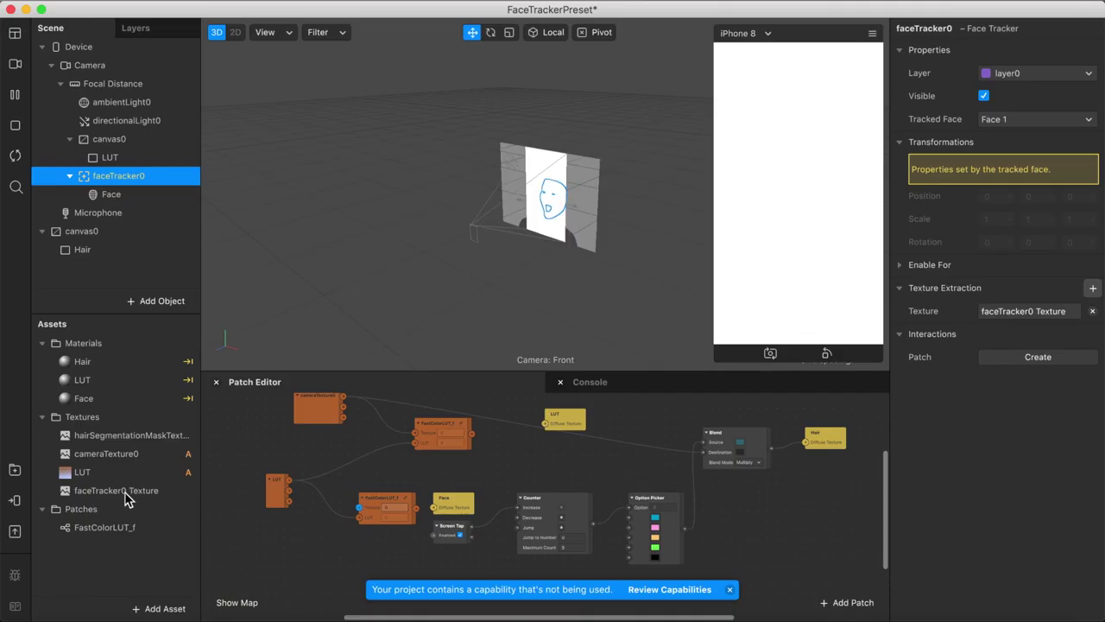
{"action": "left_click", "coordinate": [103, 490]}
{"action": "left_click_drag", "start_coordinate": [104, 499], "coordinate": [264, 523]}
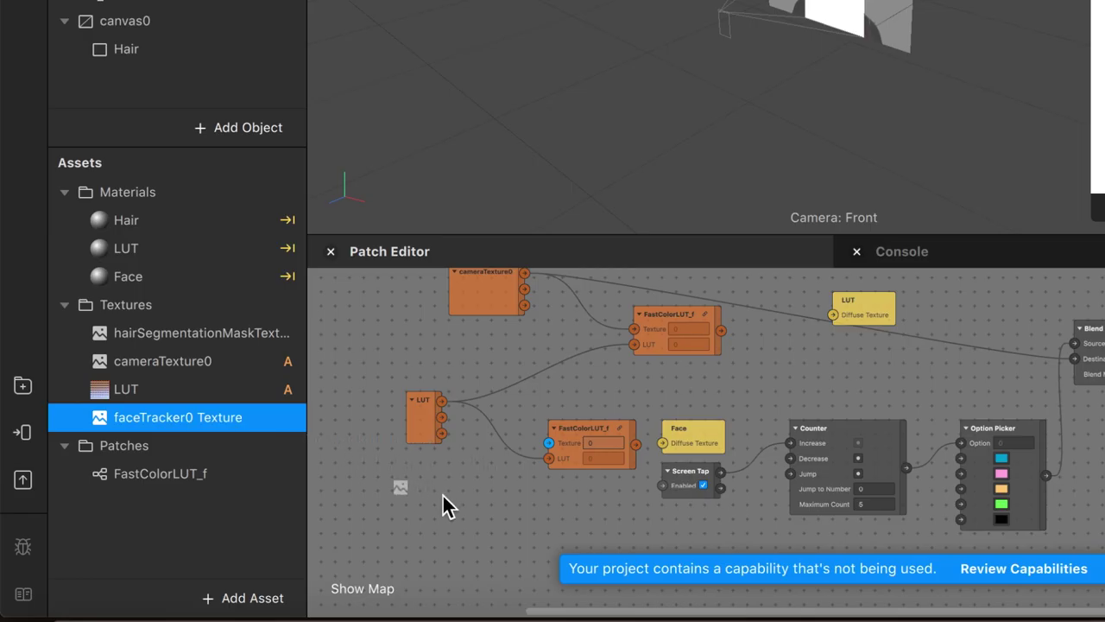
{"action": "left_click_drag", "start_coordinate": [442, 494], "coordinate": [380, 513]}
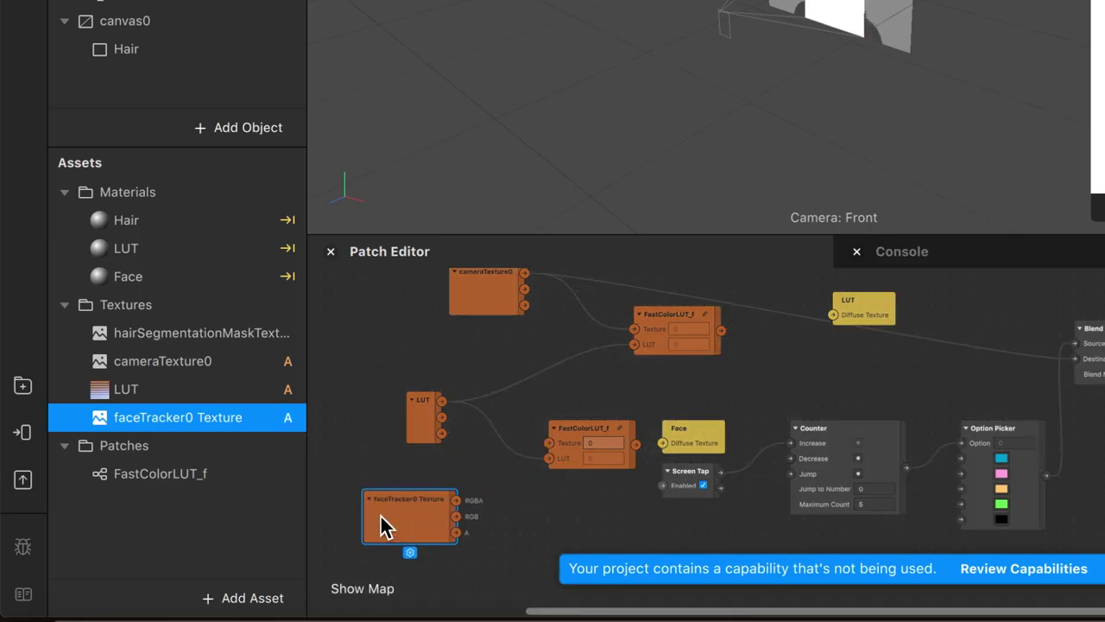
Step: Feed faceTracker0 Texture's RGBA through the lower FastColorLUT_f into the Face patch, and connect the upper FastColorLUT_f to the LUT material patch
{"action": "left_click_drag", "start_coordinate": [457, 502], "coordinate": [487, 499]}
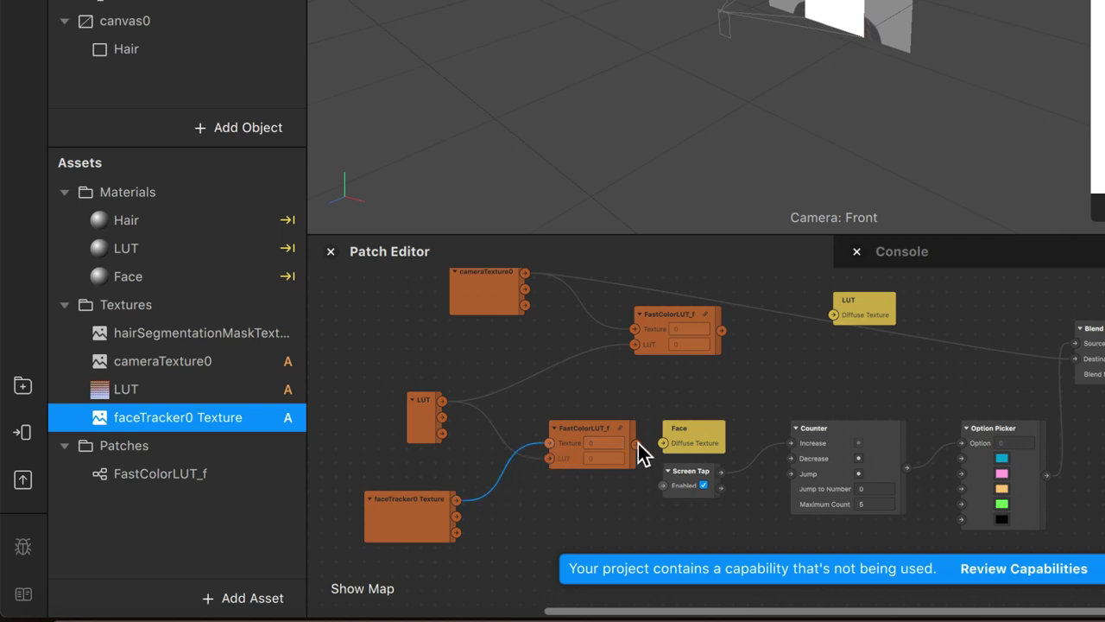
{"action": "left_click_drag", "start_coordinate": [664, 444], "coordinate": [665, 444]}
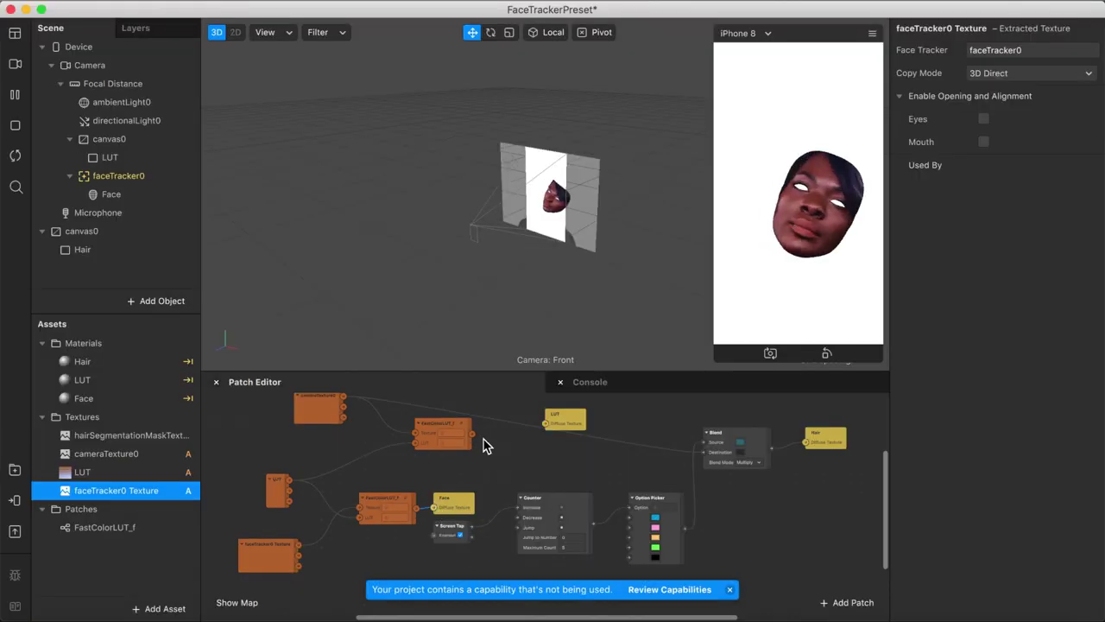
{"action": "left_click_drag", "start_coordinate": [473, 434], "coordinate": [550, 431]}
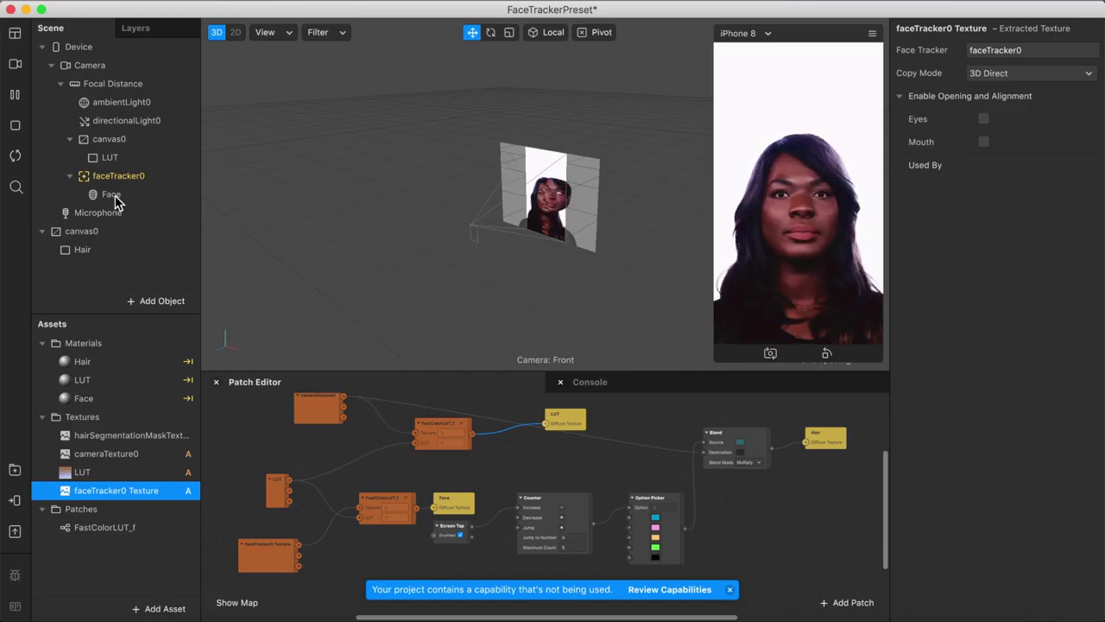
Step: Turn off Eyes and Mouth for the Face mesh
{"action": "left_click", "coordinate": [111, 194]}
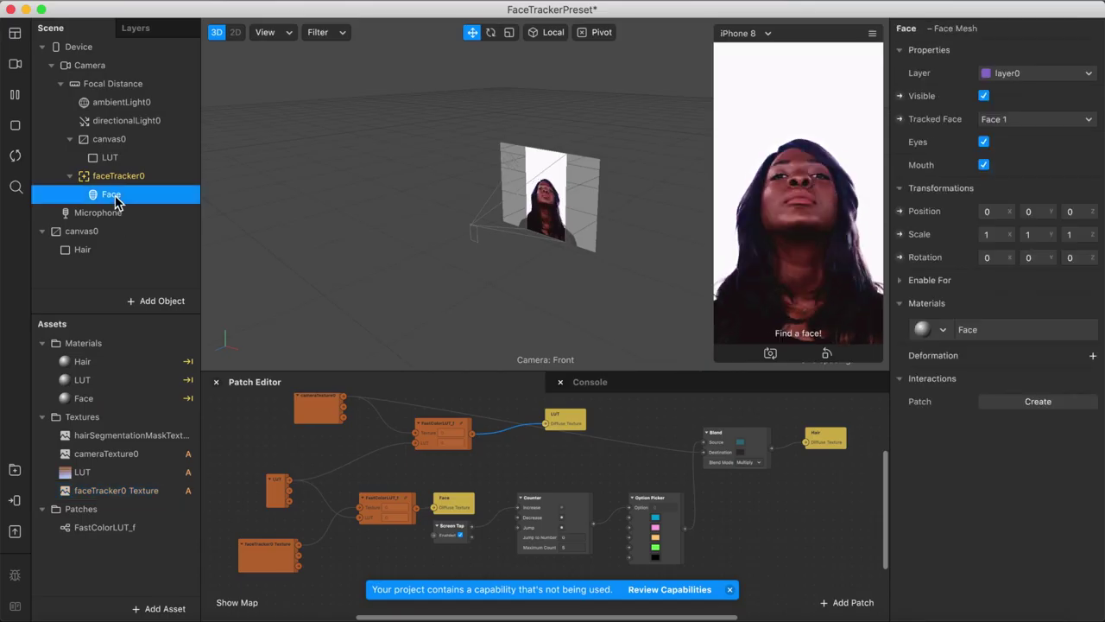
{"action": "left_click", "coordinate": [983, 142]}
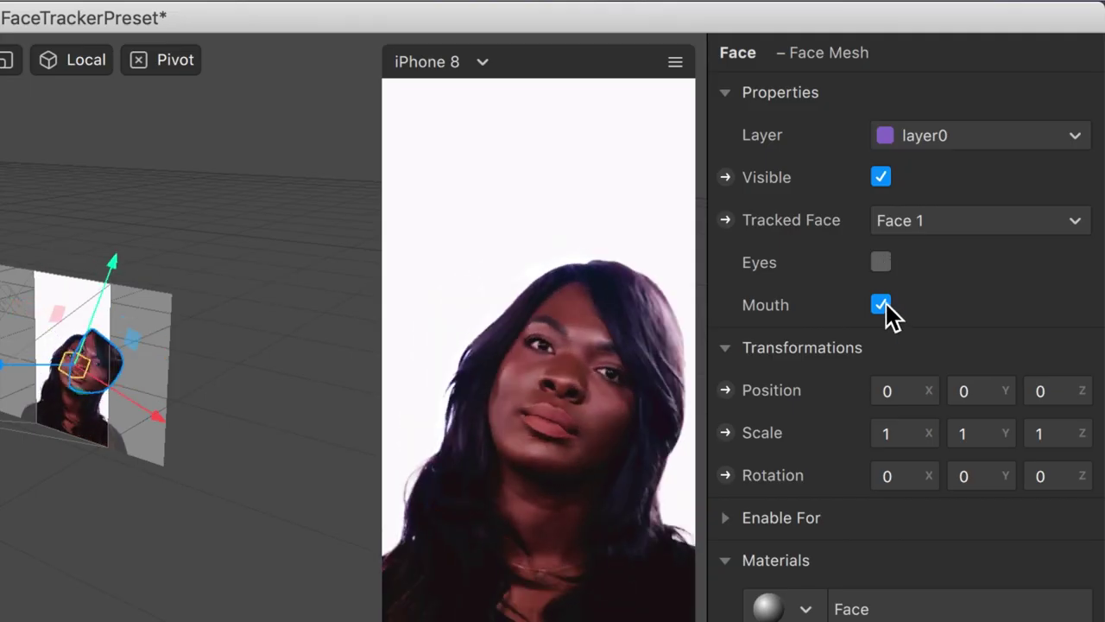
{"action": "left_click", "coordinate": [984, 164]}
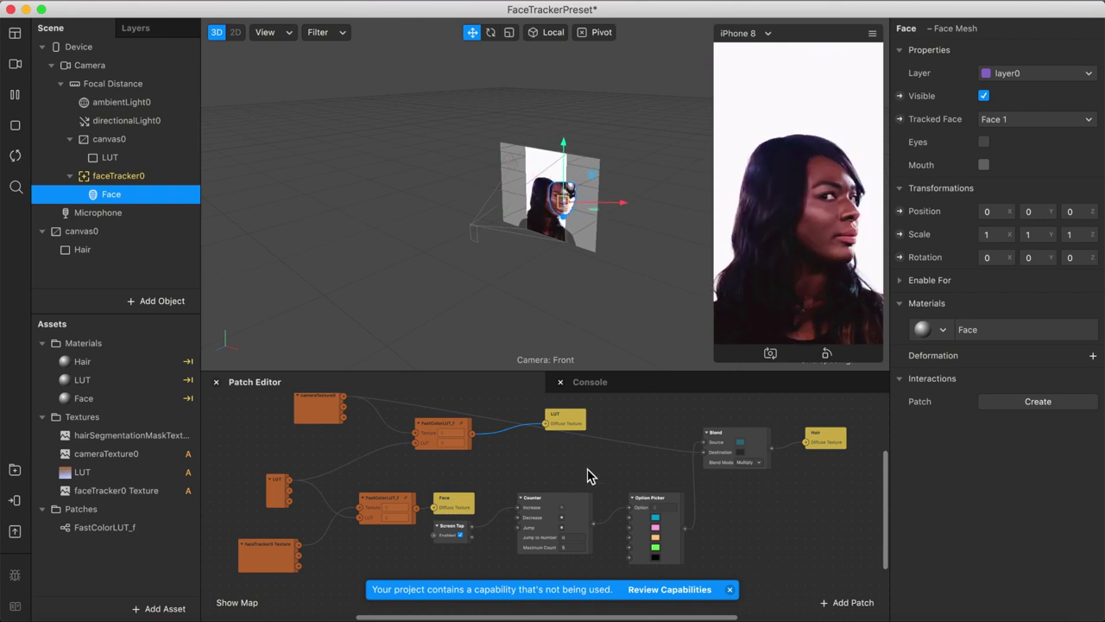
Step: Connect the upper FastColorLUT_f's output to the Blend patch's Destination, replacing the camera texture
{"action": "scroll", "coordinate": [543, 476], "scroll_direction": "right", "scroll_amount": 2}
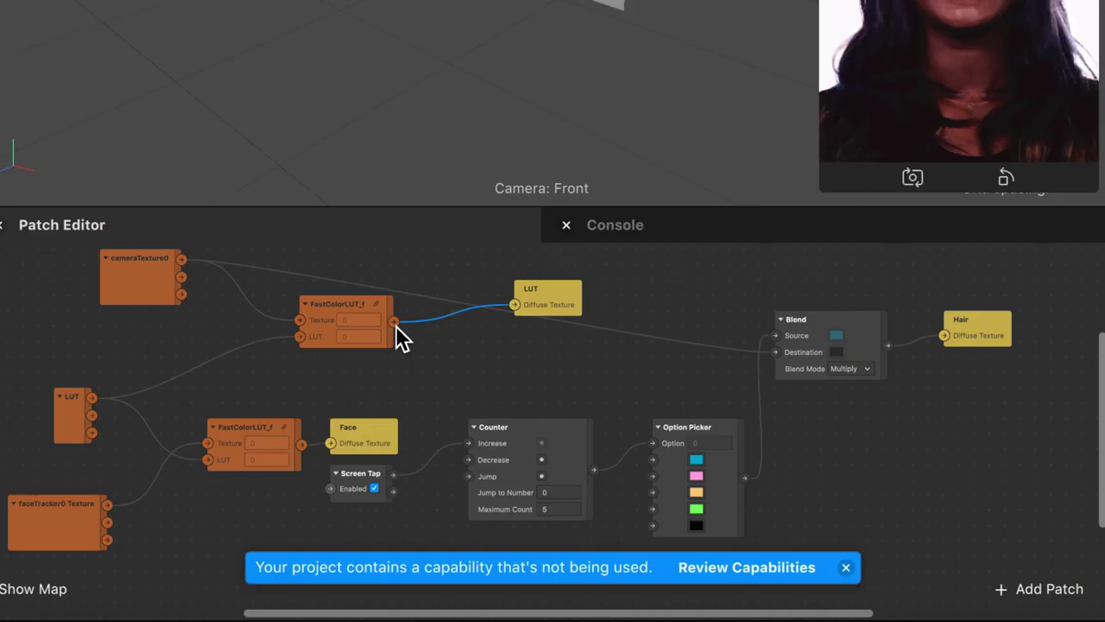
{"action": "left_click_drag", "start_coordinate": [394, 322], "coordinate": [779, 354]}
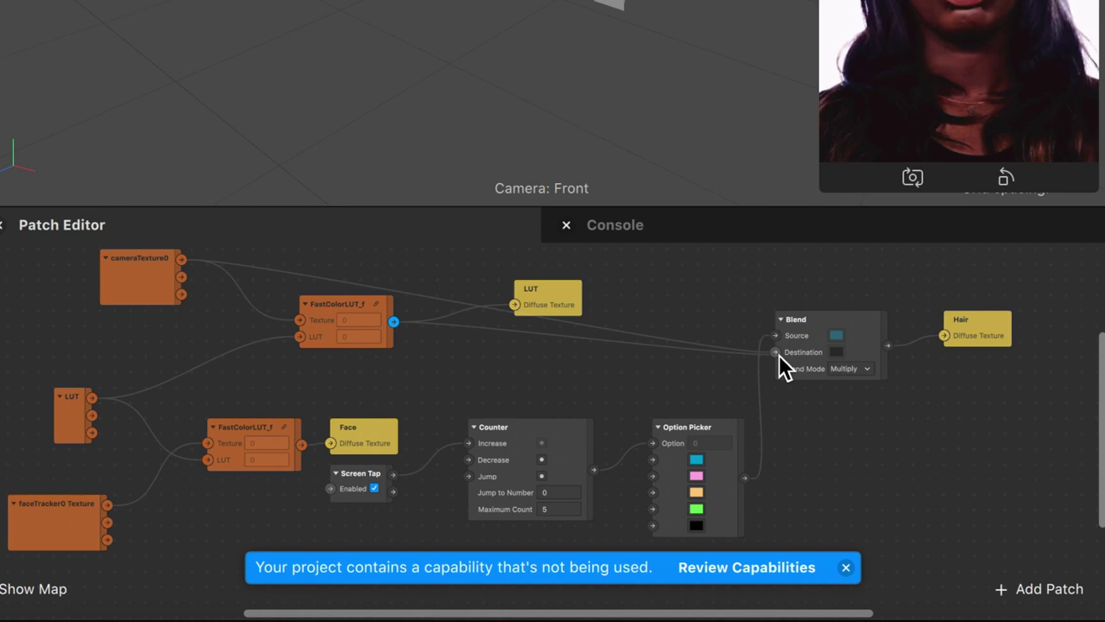
{"action": "left_click_drag", "start_coordinate": [954, 343], "coordinate": [954, 360]}
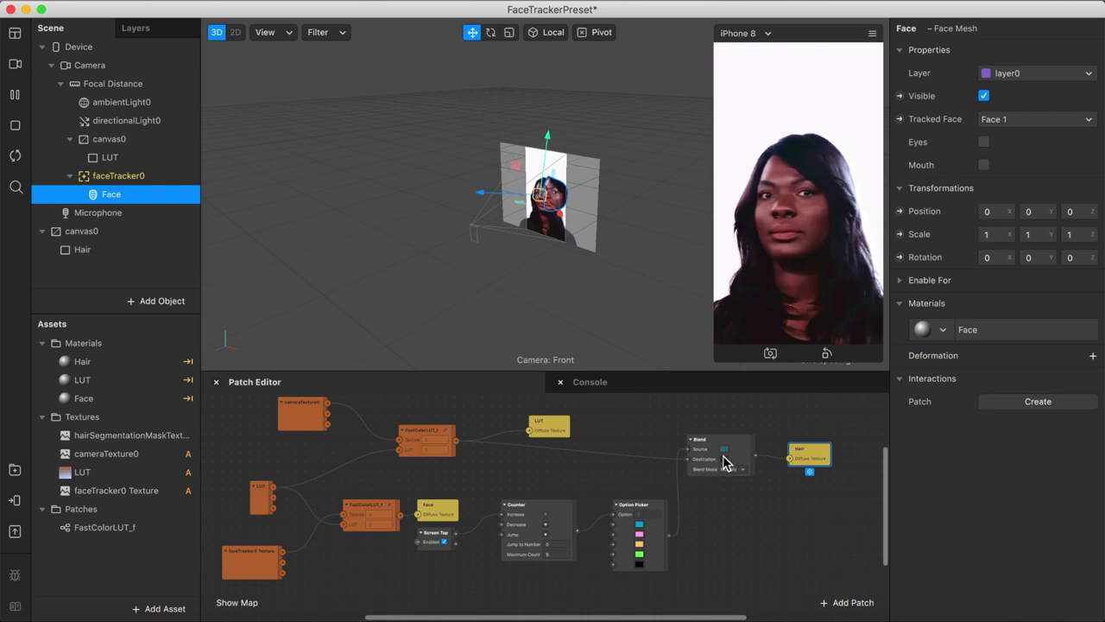
Step: Turn on touch simulation for the device preview
{"action": "left_click", "coordinate": [871, 35]}
{"action": "left_click", "coordinate": [895, 61]}
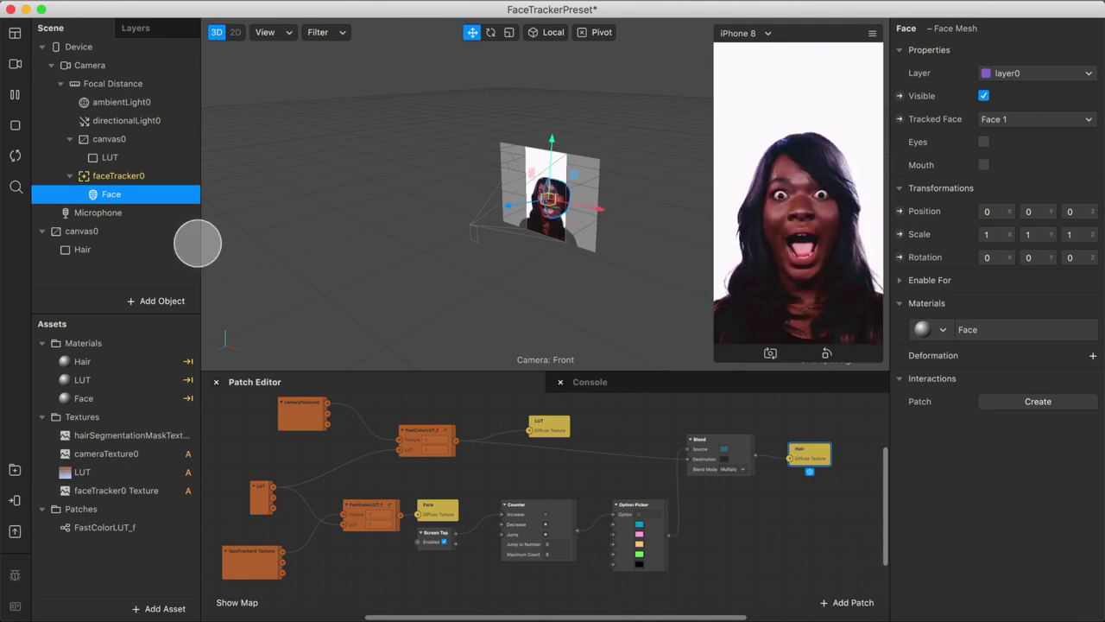
Step: Add a second face mesh to the scene and nest it under faceTracker0, below the Face mesh
{"action": "left_click", "coordinate": [143, 302]}
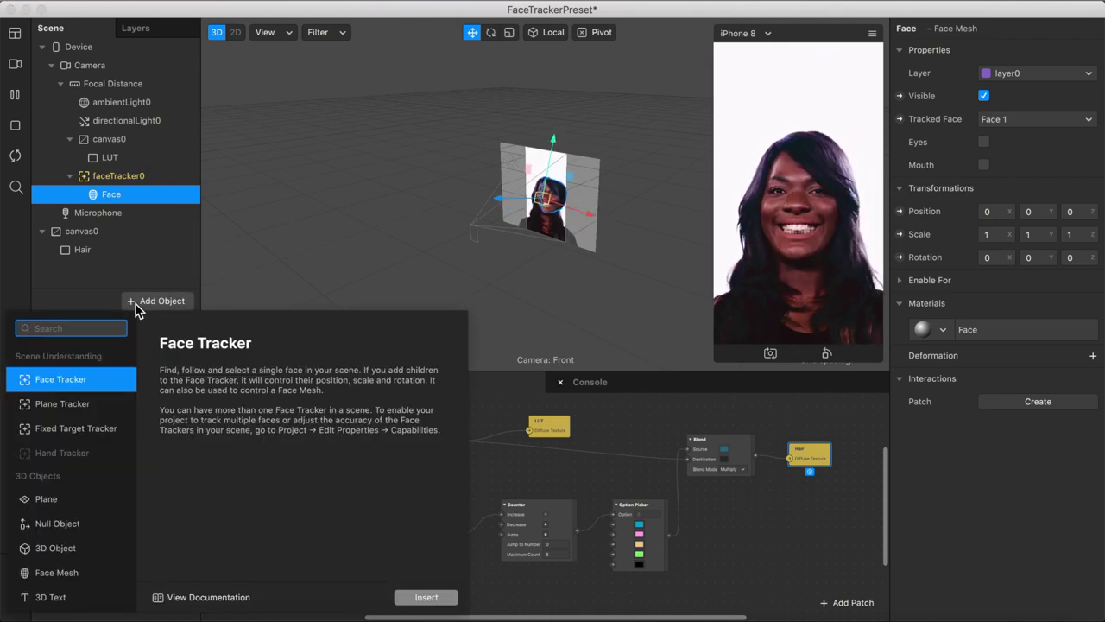
{"action": "scroll", "coordinate": [82, 505], "scroll_direction": "down", "scroll_amount": 1}
{"action": "left_click", "coordinate": [73, 527]}
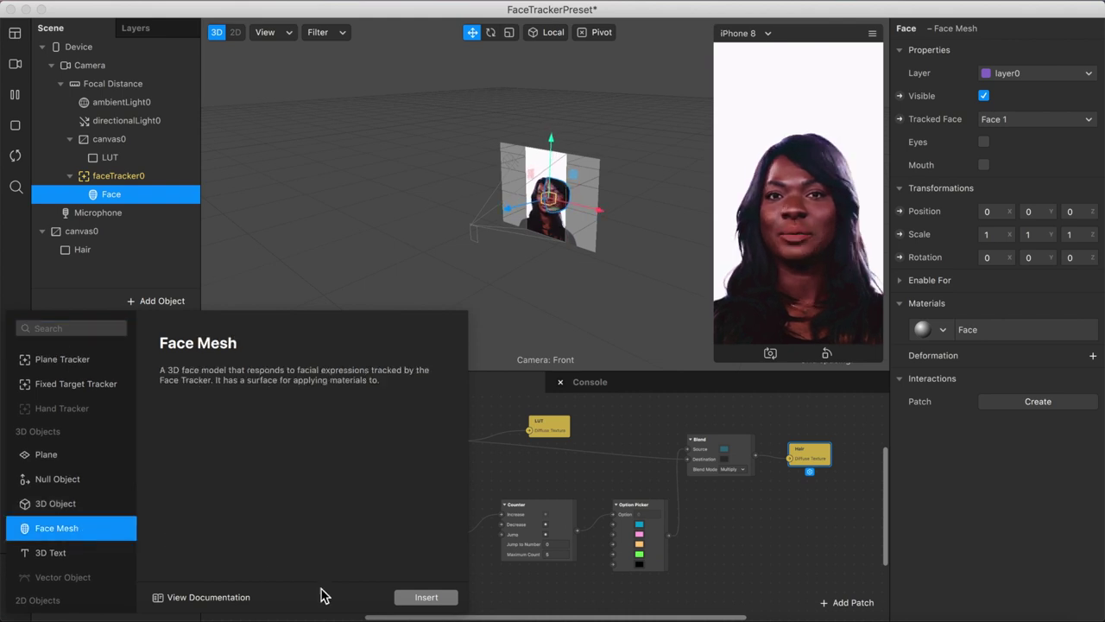
{"action": "left_click", "coordinate": [427, 597]}
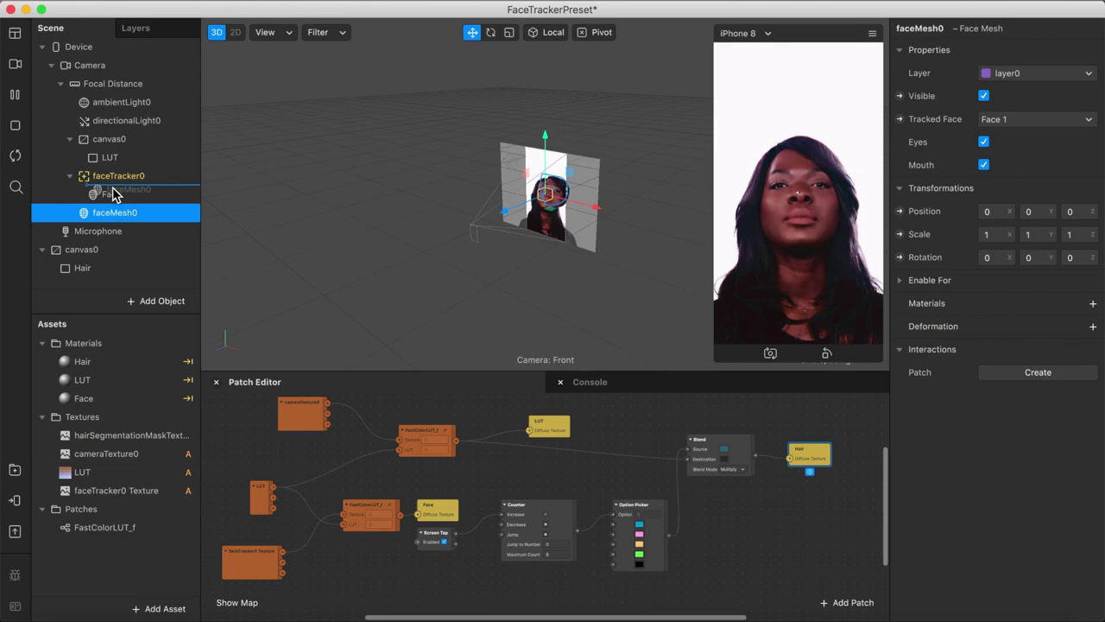
{"action": "left_click_drag", "start_coordinate": [115, 192], "coordinate": [118, 204]}
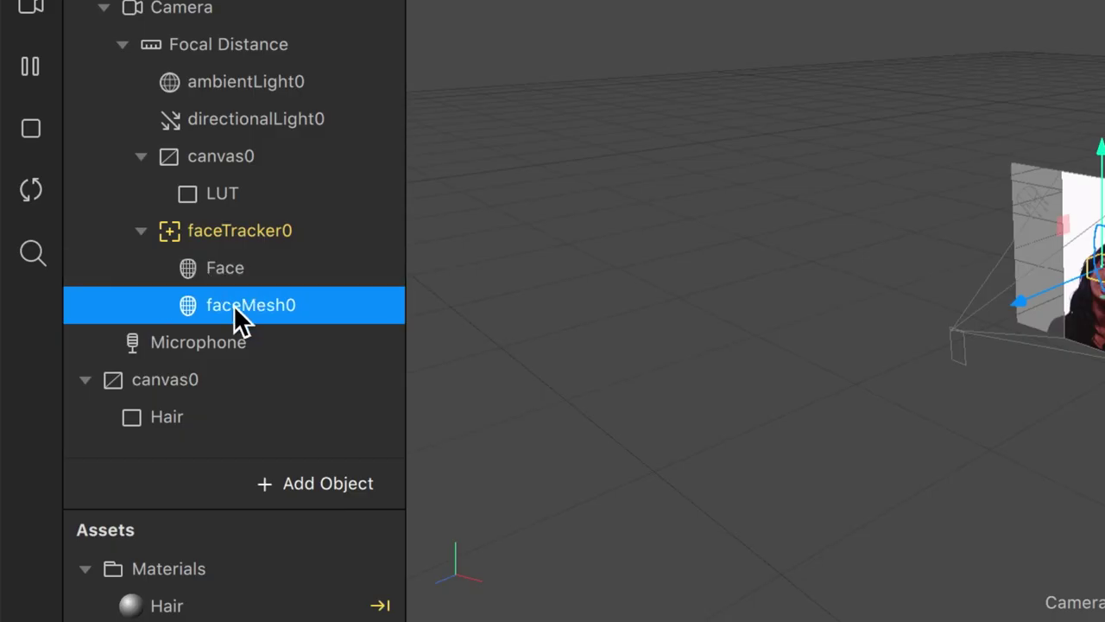
Step: Rename the new face mesh as Retouch
{"action": "right_click", "coordinate": [235, 309]}
{"action": "left_click", "coordinate": [337, 393]}
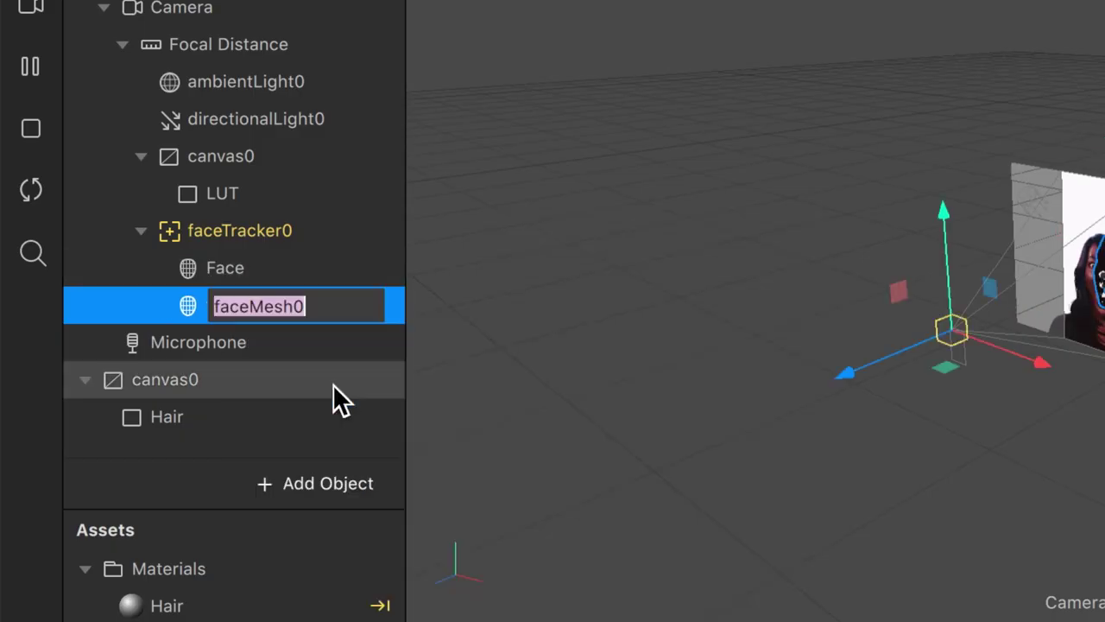
{"action": "type", "text": "Retouch"}
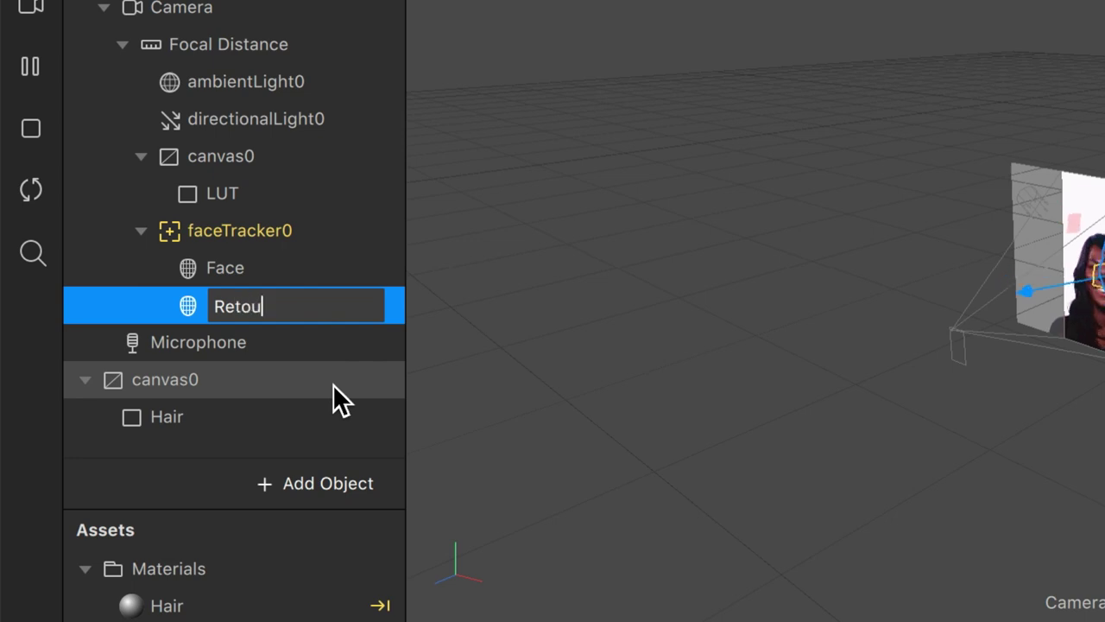
{"action": "key", "text": "Return"}
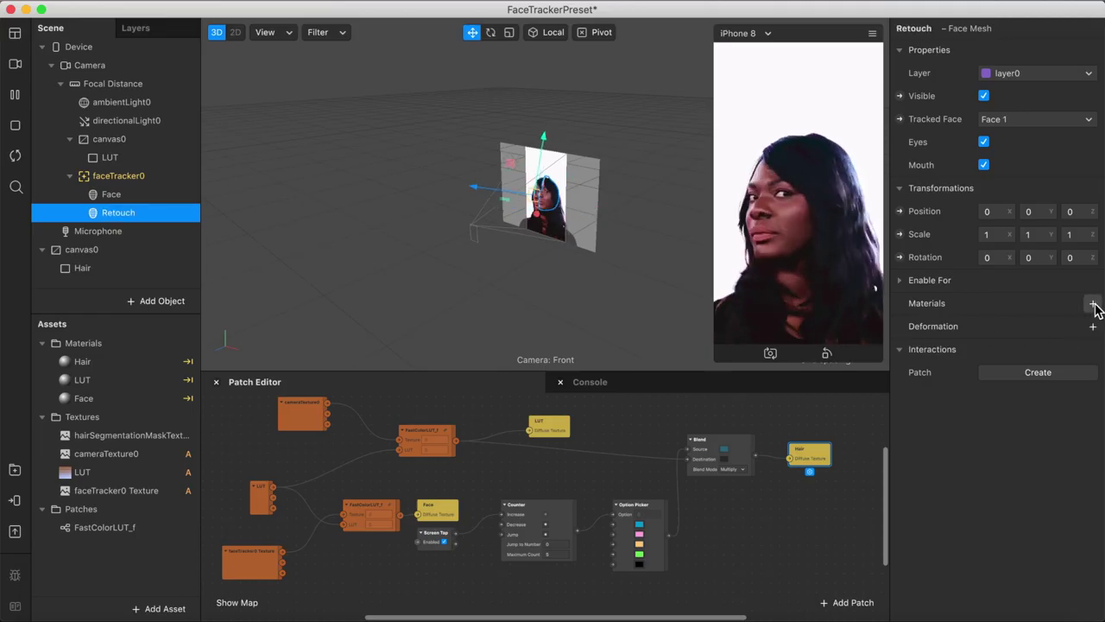
Step: Create a new material for the Retouch face mesh and rename that material as Retouch
{"action": "left_click", "coordinate": [1093, 304]}
{"action": "left_click", "coordinate": [1010, 395]}
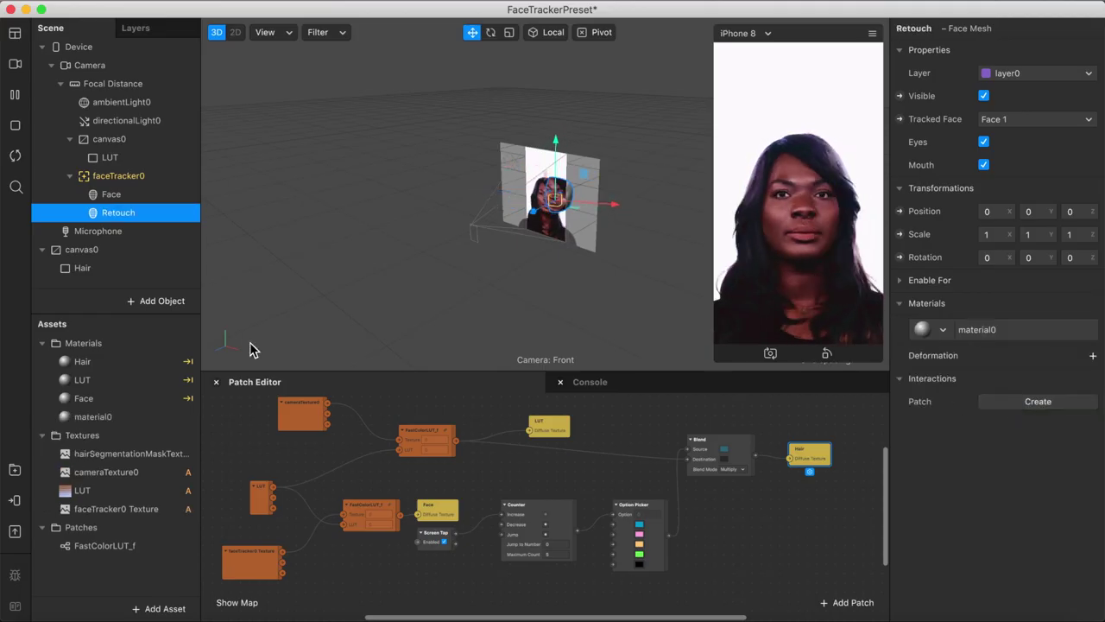
{"action": "left_click", "coordinate": [84, 417]}
{"action": "right_click", "coordinate": [83, 419]}
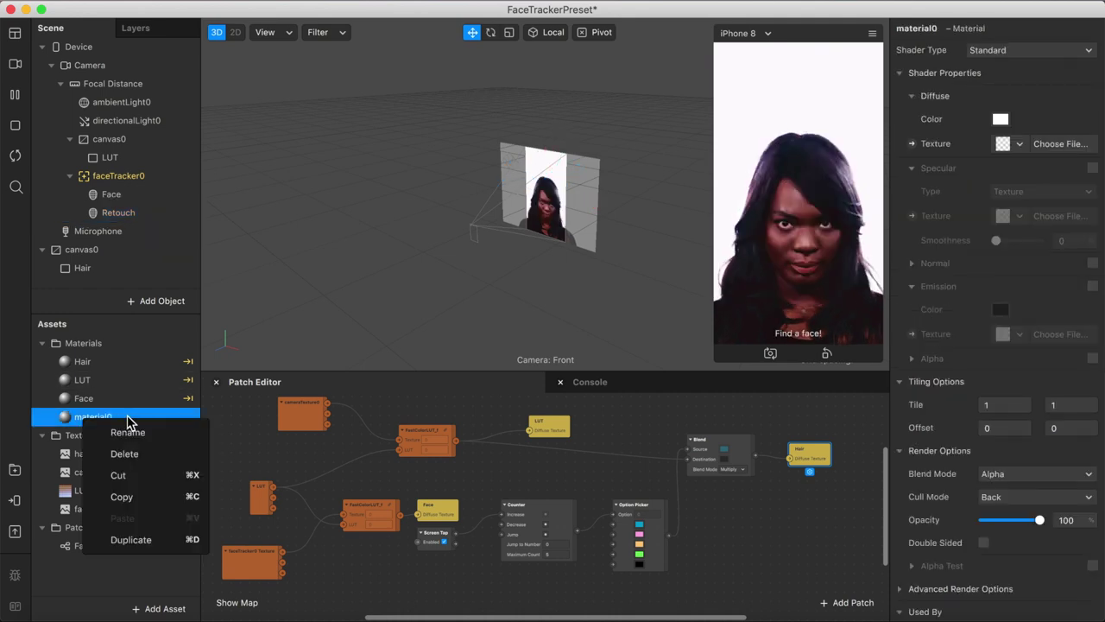
{"action": "left_click", "coordinate": [132, 441]}
{"action": "type", "text": "Re"}
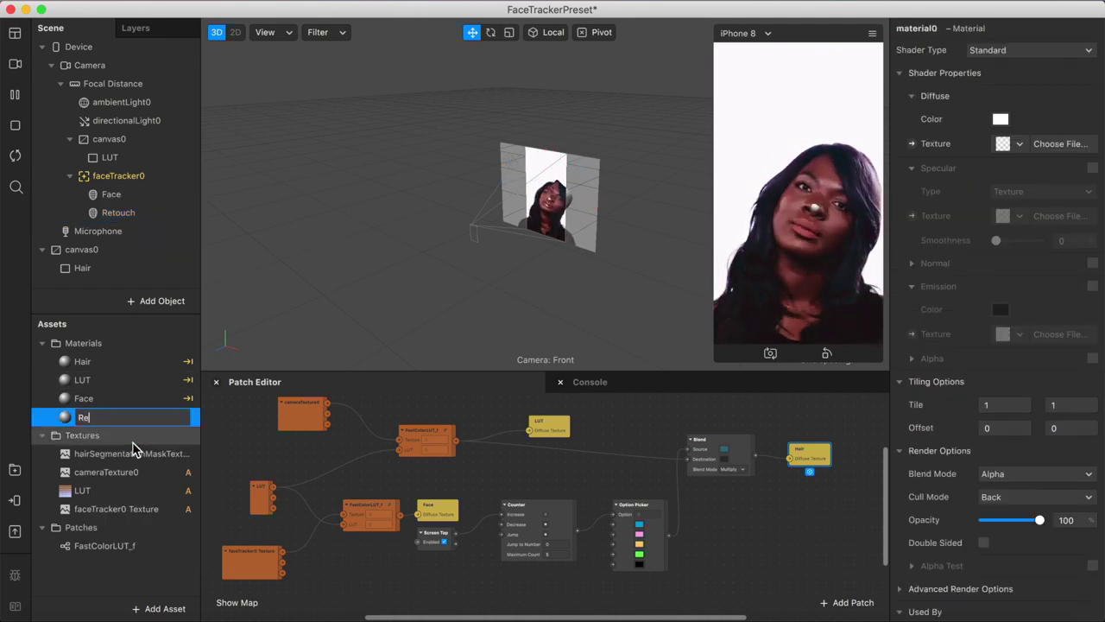
{"action": "type", "text": "touch"}
{"action": "key", "text": "Return"}
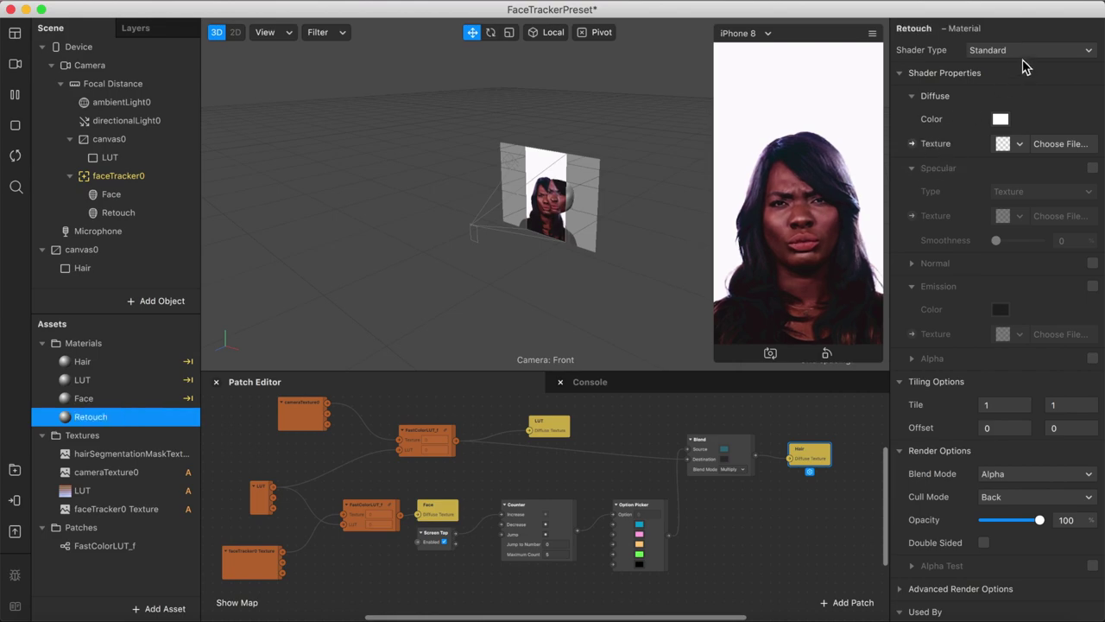
Step: Set the Retouch material's shader type to Retouching
{"action": "left_click", "coordinate": [1026, 51]}
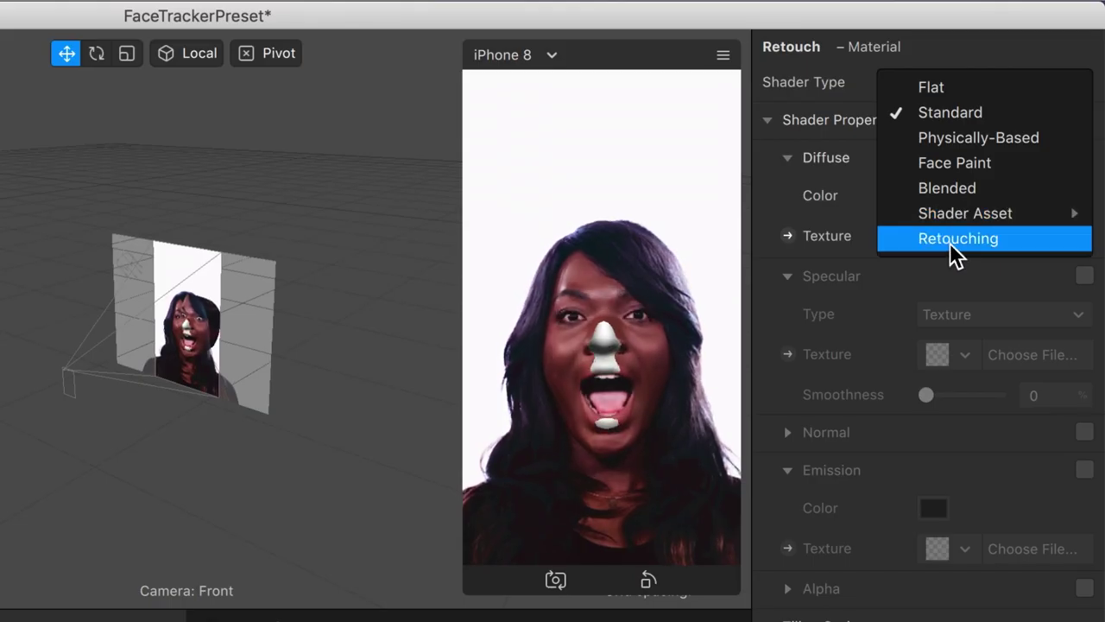
{"action": "left_click", "coordinate": [949, 238]}
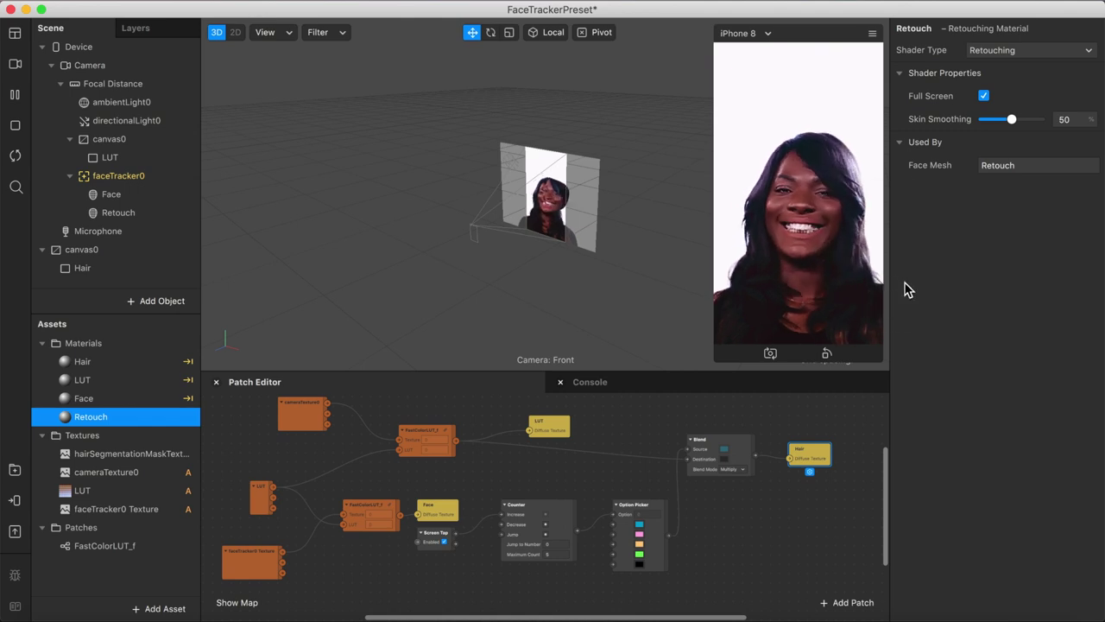
{"action": "left_click", "coordinate": [384, 400]}
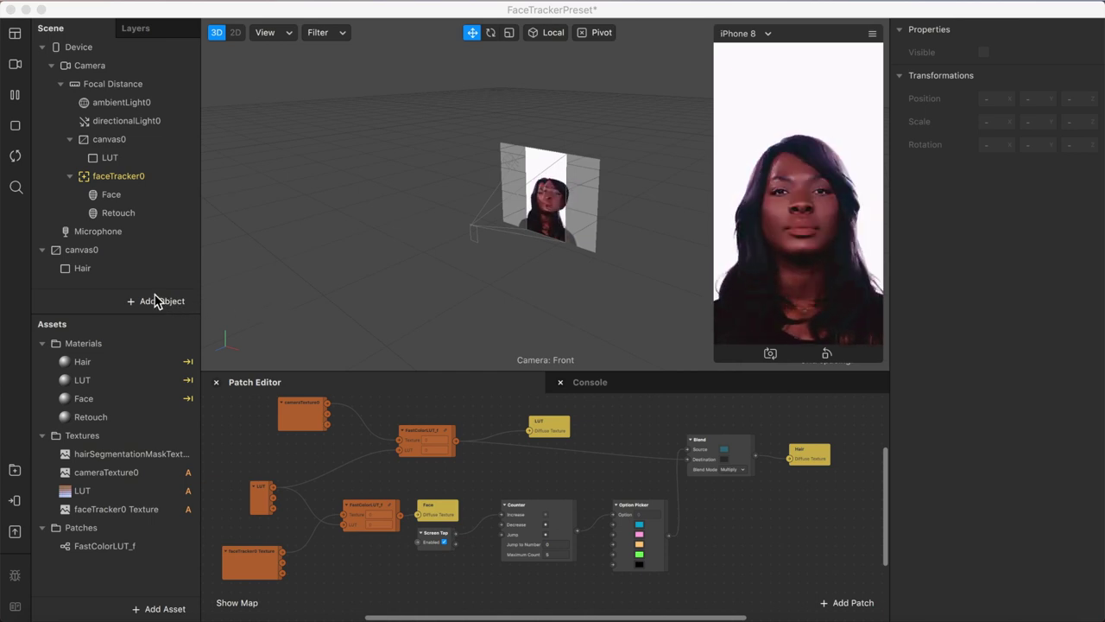
Step: Add a new rectangle to the canvas that holds the Hair rectangle
{"action": "left_click", "coordinate": [82, 250]}
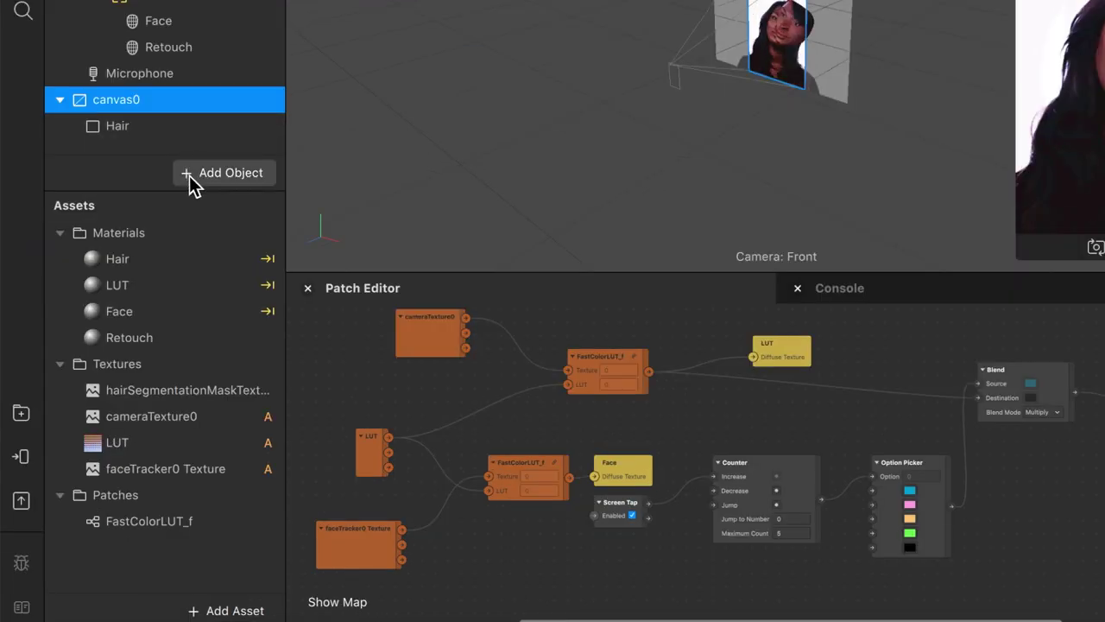
{"action": "left_click", "coordinate": [189, 175]}
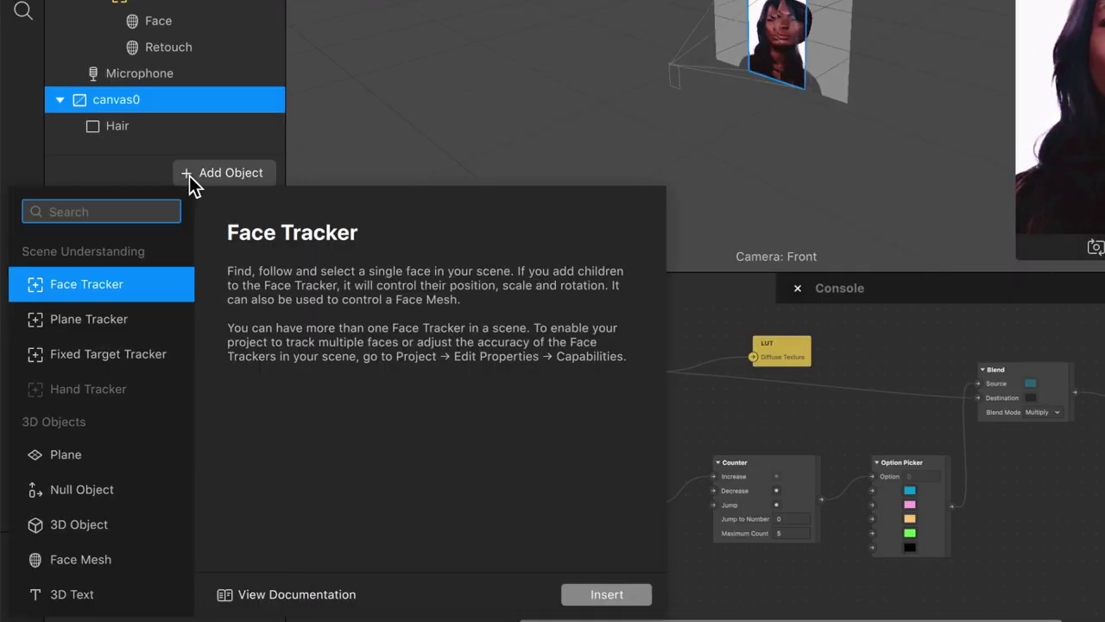
{"action": "scroll", "coordinate": [99, 457], "scroll_direction": "down", "scroll_amount": 5}
{"action": "scroll", "coordinate": [99, 457], "scroll_direction": "down", "scroll_amount": 4}
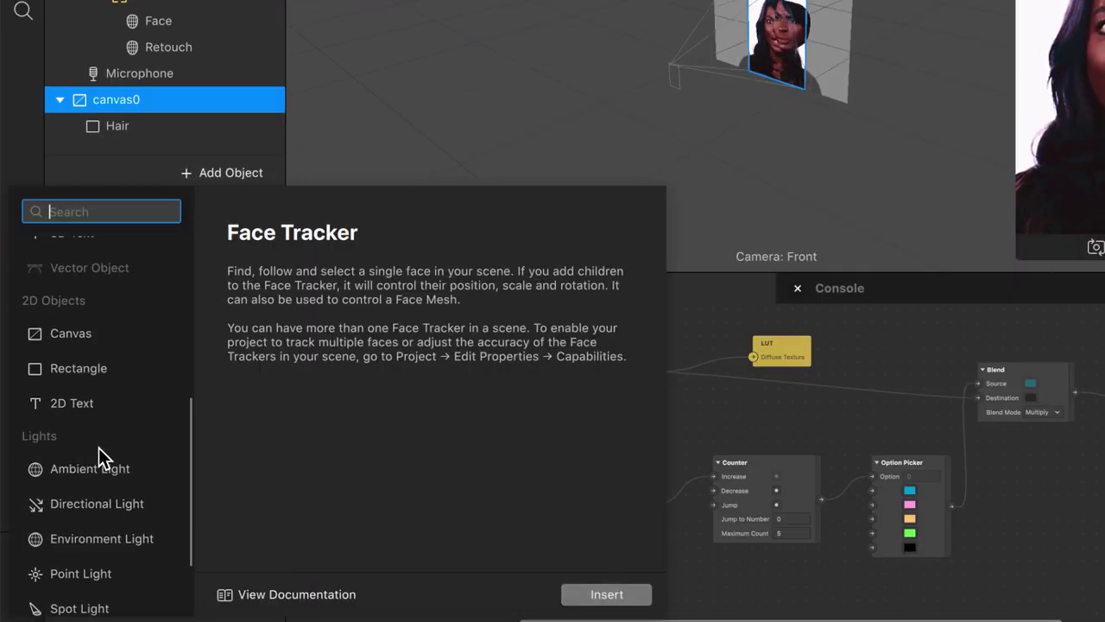
{"action": "left_click", "coordinate": [89, 373]}
{"action": "left_click", "coordinate": [606, 594]}
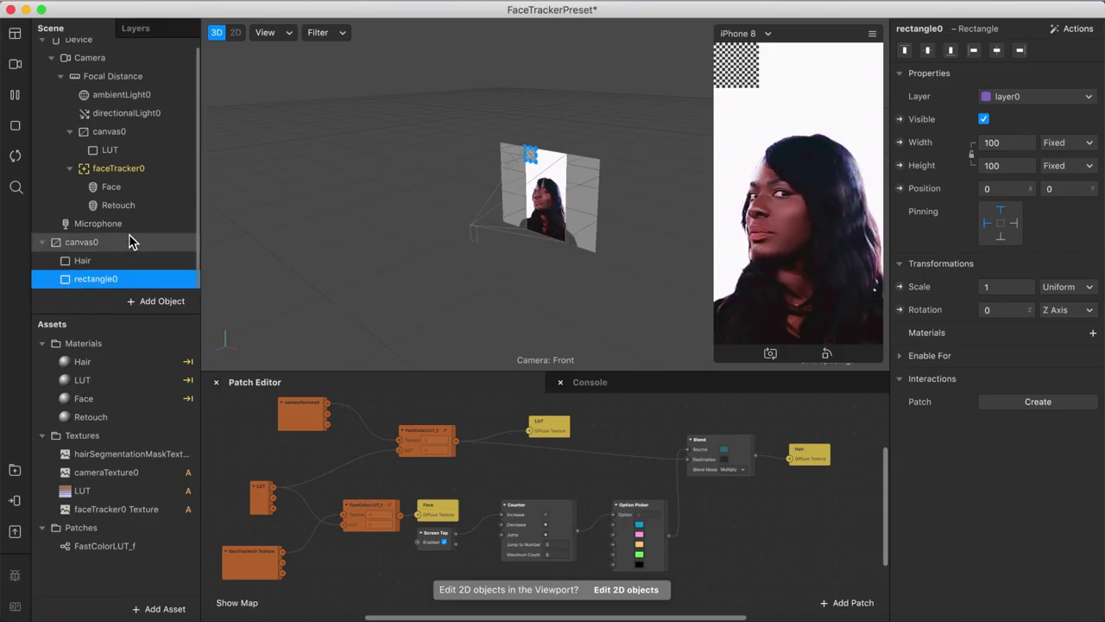
Step: Set the new rectangle's width and height to 100% relative
{"action": "left_click", "coordinate": [1004, 143]}
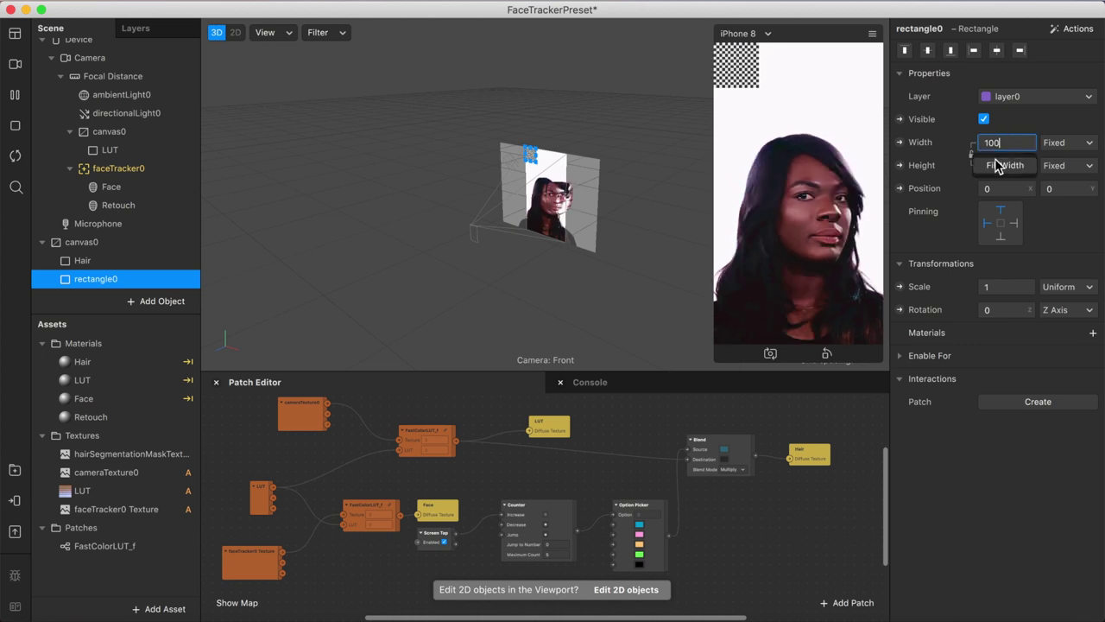
{"action": "type", "text": "%"}
{"action": "left_click", "coordinate": [1006, 166]}
{"action": "type", "text": "%"}
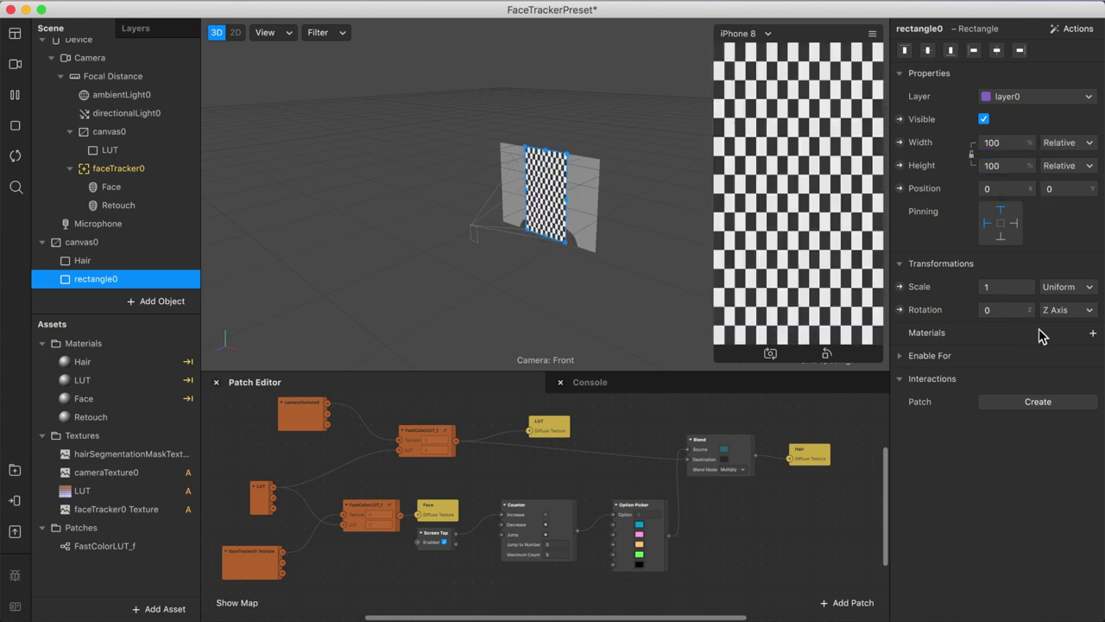
Step: Create a new material for the new rectangle and rename that material as glitter
{"action": "left_click", "coordinate": [1091, 334]}
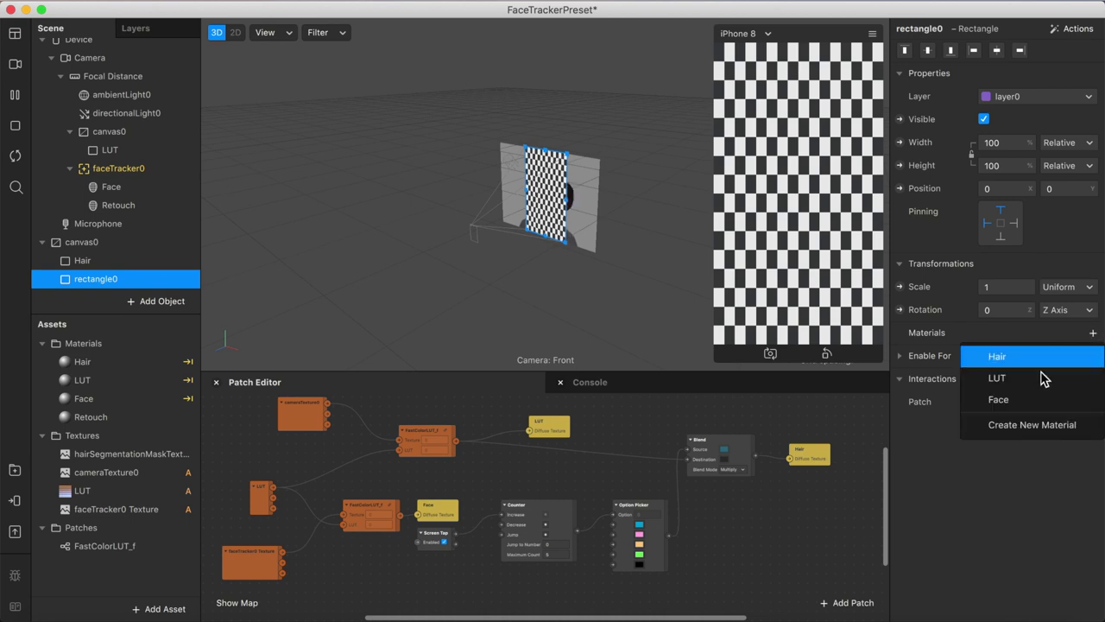
{"action": "left_click", "coordinate": [1024, 428]}
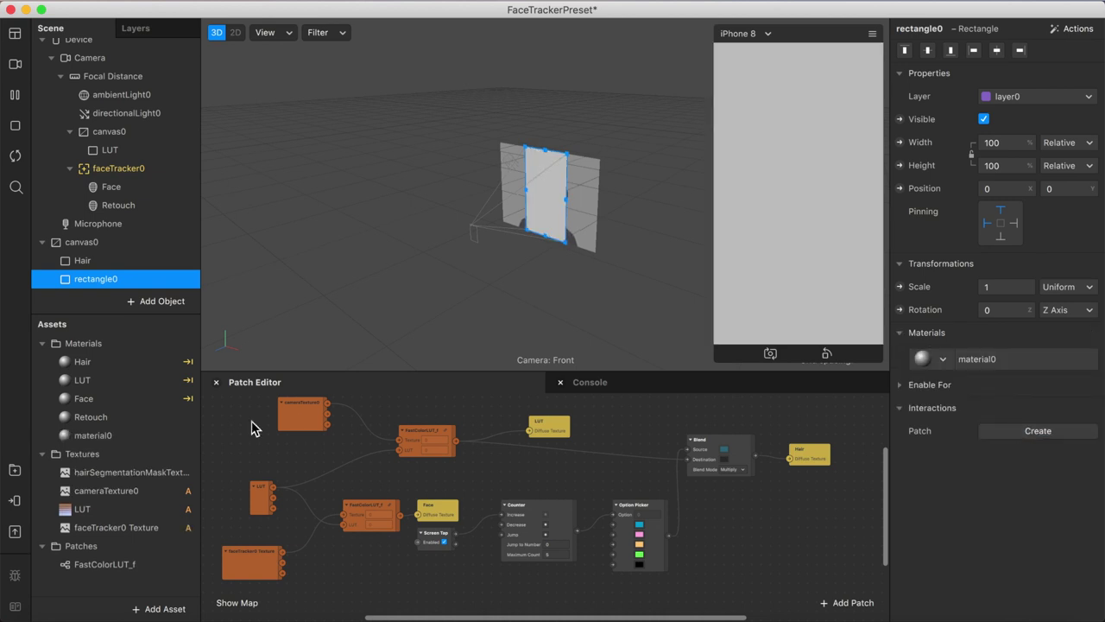
{"action": "left_click", "coordinate": [121, 435]}
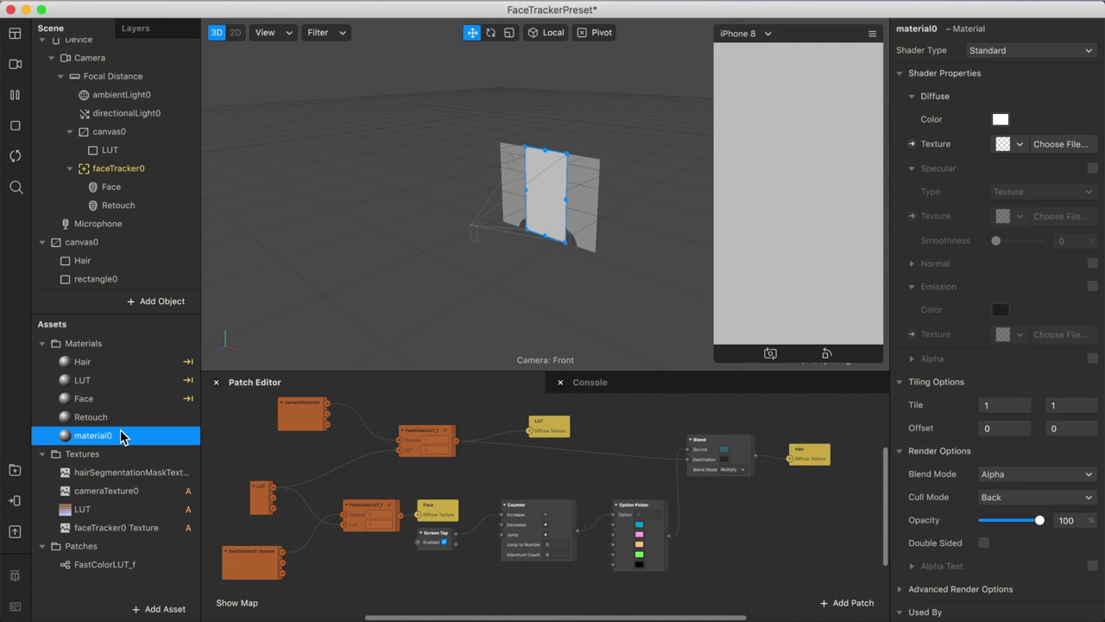
{"action": "right_click", "coordinate": [121, 435]}
{"action": "left_click", "coordinate": [153, 445]}
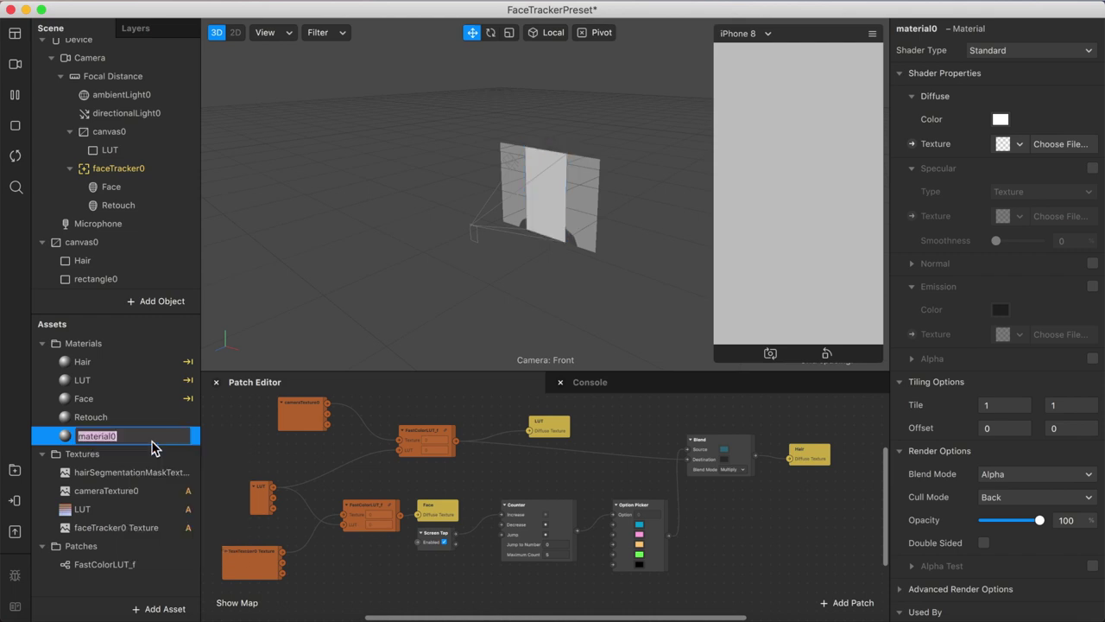
{"action": "type", "text": "glitter"}
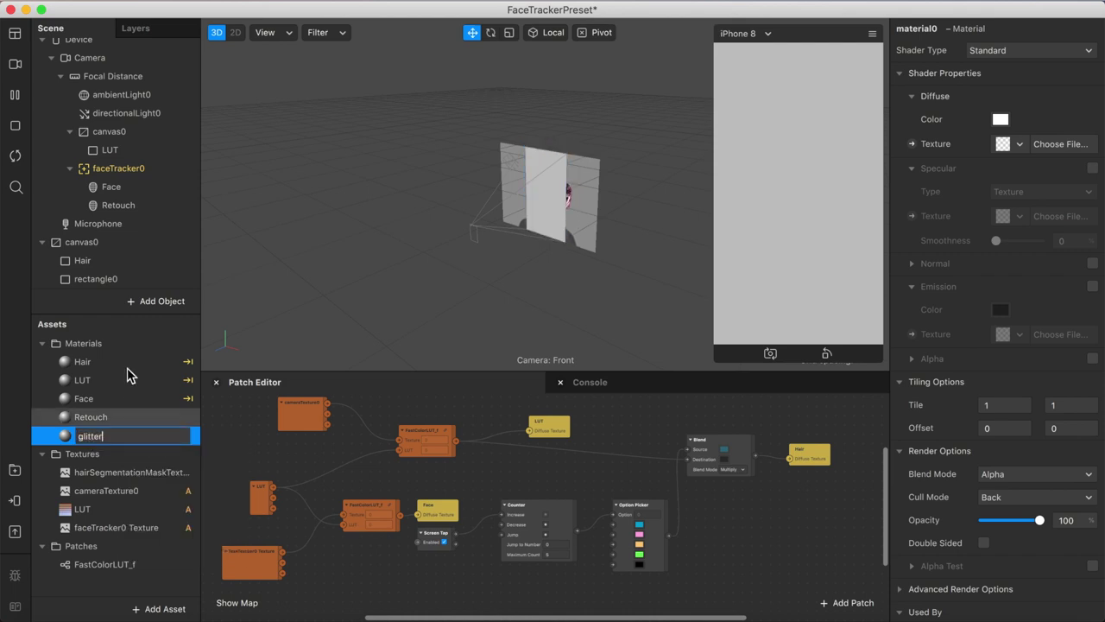
Step: Rename the new rectangle below Hair as glitter
{"action": "left_click", "coordinate": [111, 280]}
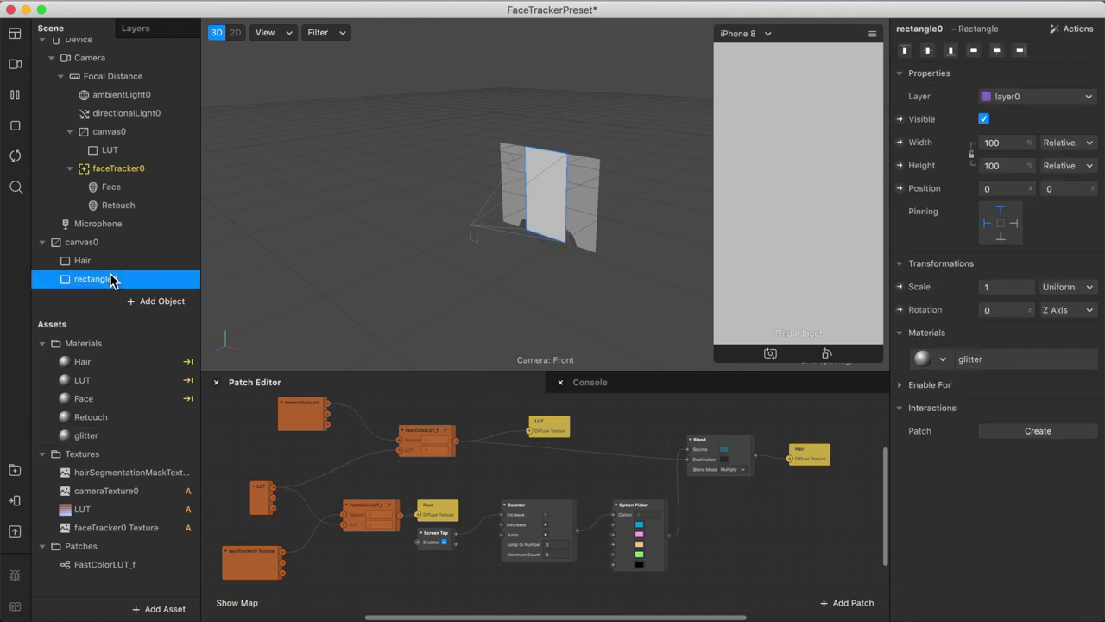
{"action": "right_click", "coordinate": [111, 279]}
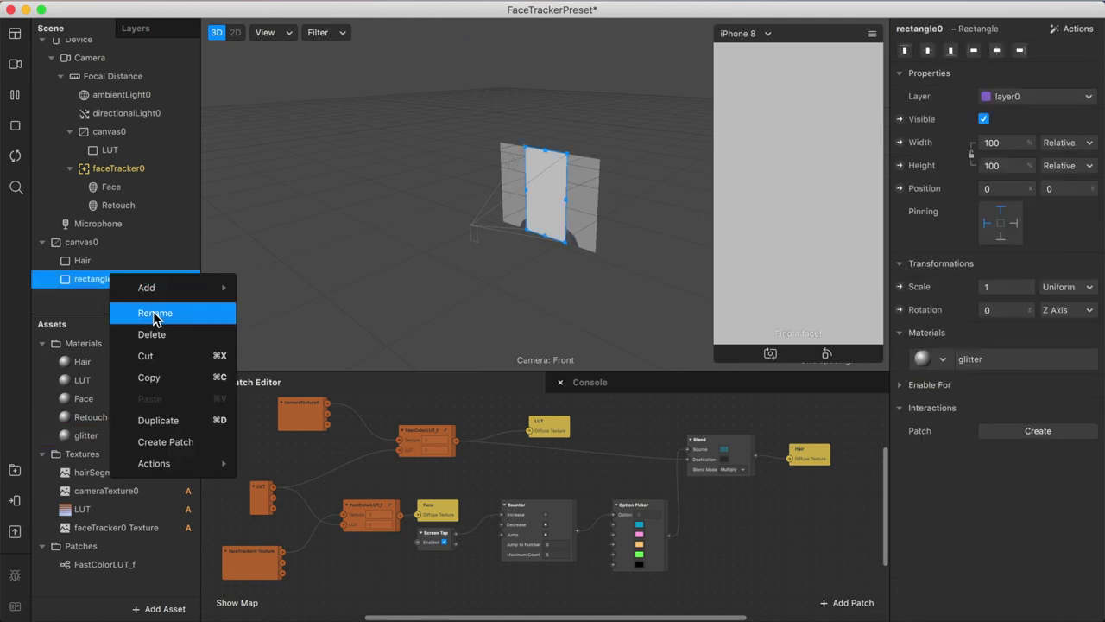
{"action": "left_click", "coordinate": [153, 310]}
{"action": "type", "text": "glitter"}
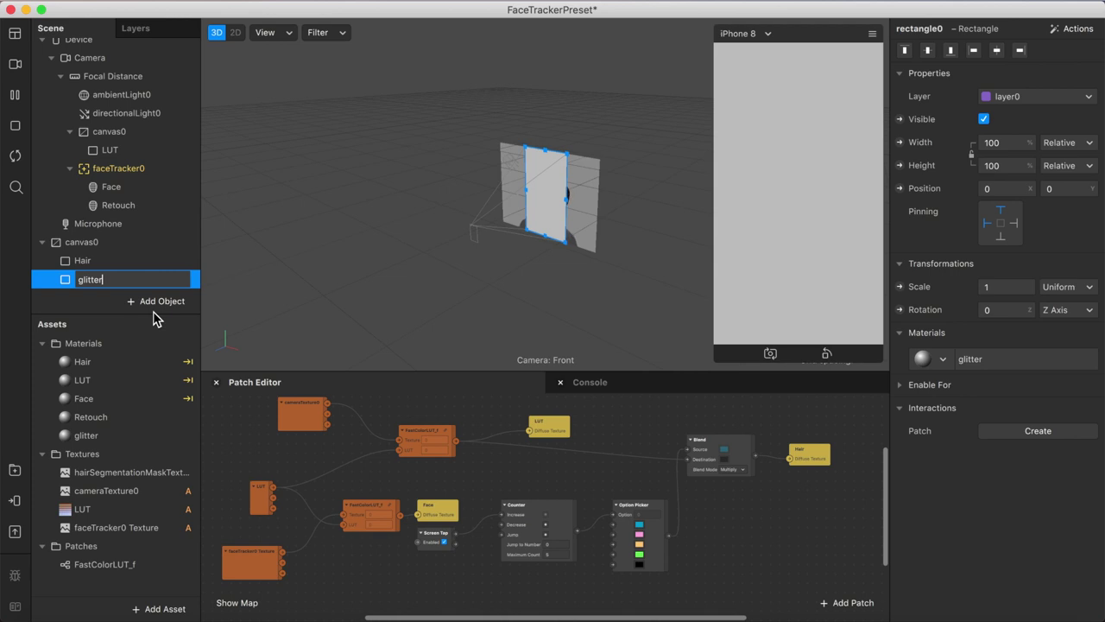
Step: Set the glitter material's shader type to Flat
{"action": "left_click", "coordinate": [126, 434]}
{"action": "left_click", "coordinate": [1005, 51]}
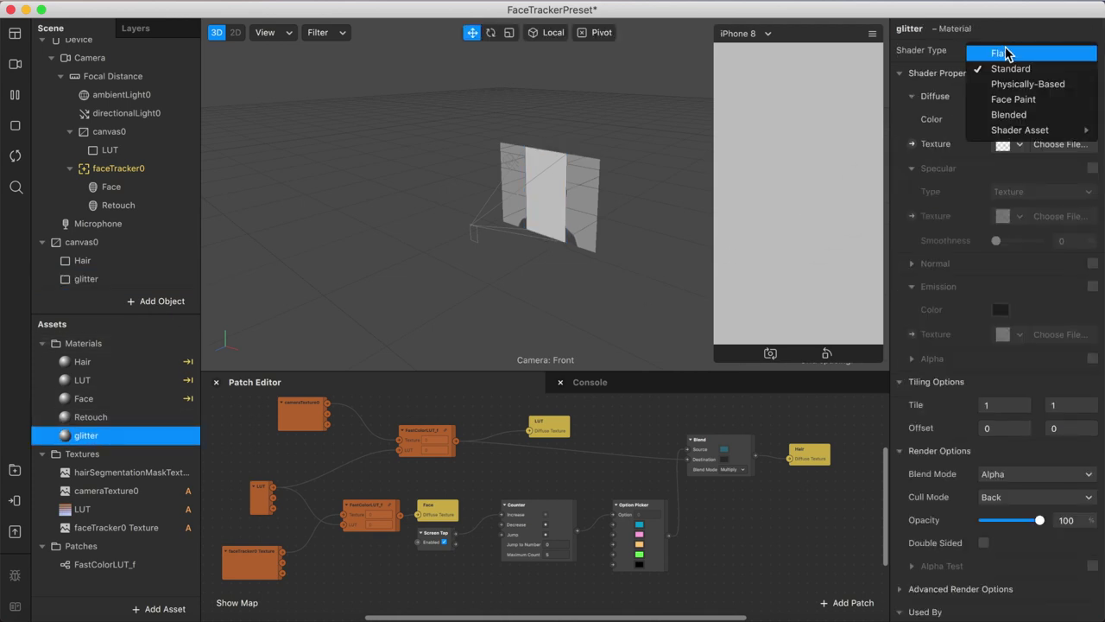
{"action": "left_click", "coordinate": [1002, 54]}
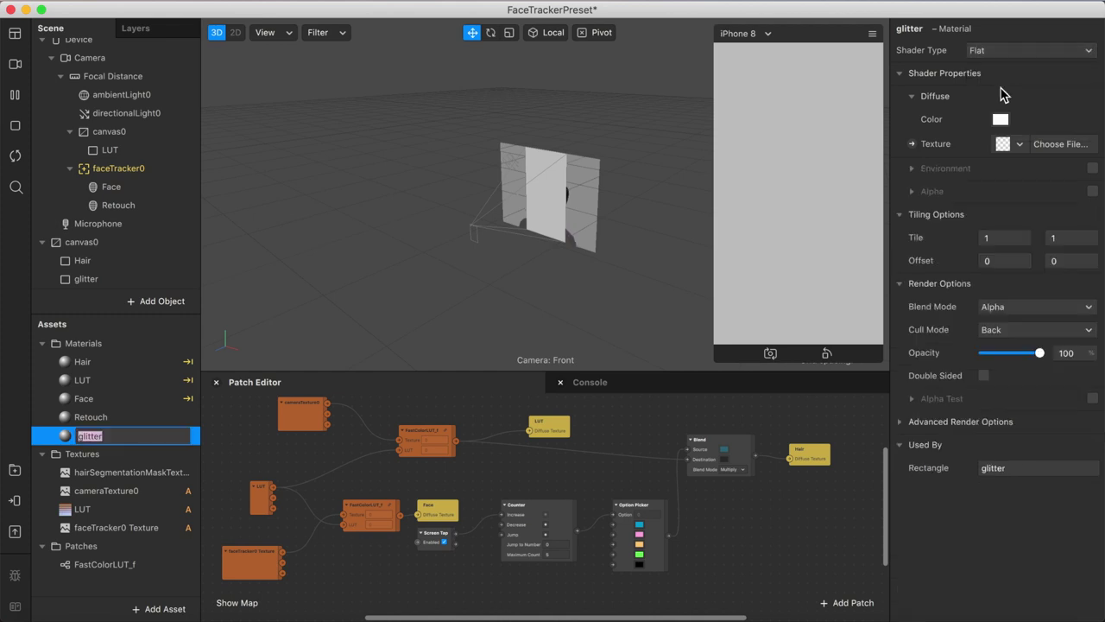
Step: Assign a new animation sequence as the glitter material's diffuse texture and rename the sequence as glitter
{"action": "left_click", "coordinate": [1019, 145]}
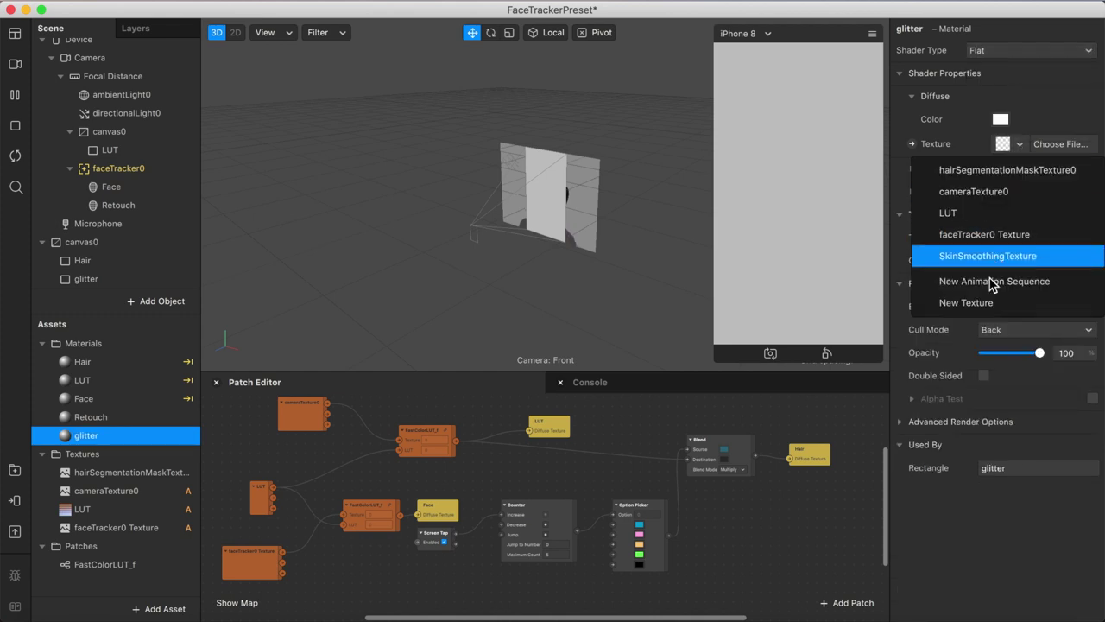
{"action": "left_click", "coordinate": [988, 286]}
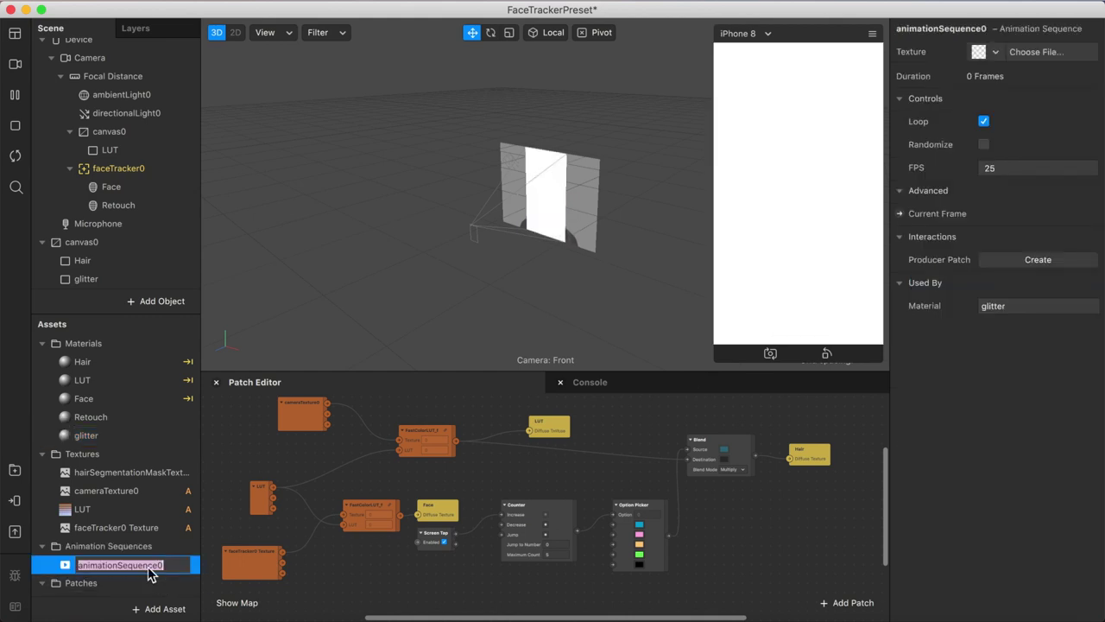
{"action": "type", "text": "glitter"}
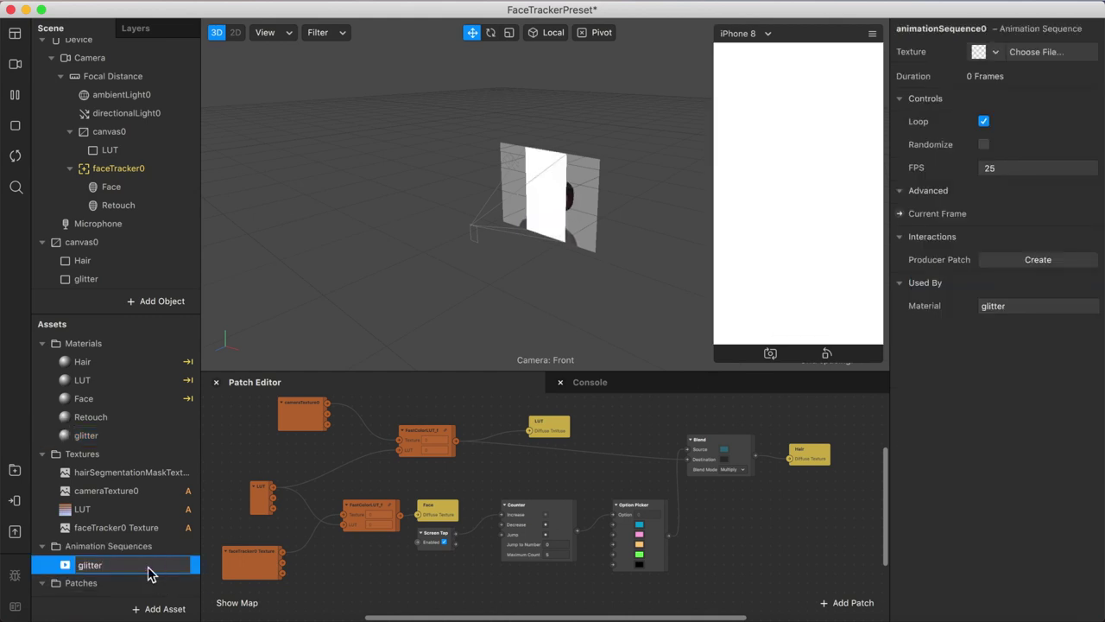
{"action": "key", "text": "Return"}
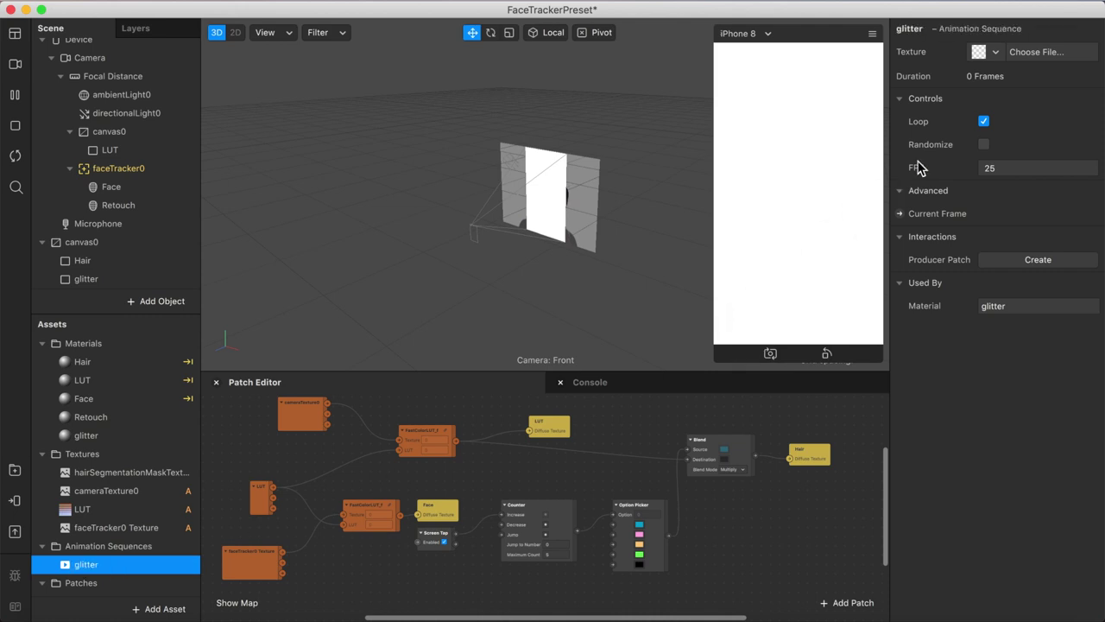
Step: Load Glitzer1.PNG through Glitzer4.PNG as a new image texture for the glitter animation sequence, previewing the Glitzer1.PNG image before importing
{"action": "left_click", "coordinate": [998, 53]}
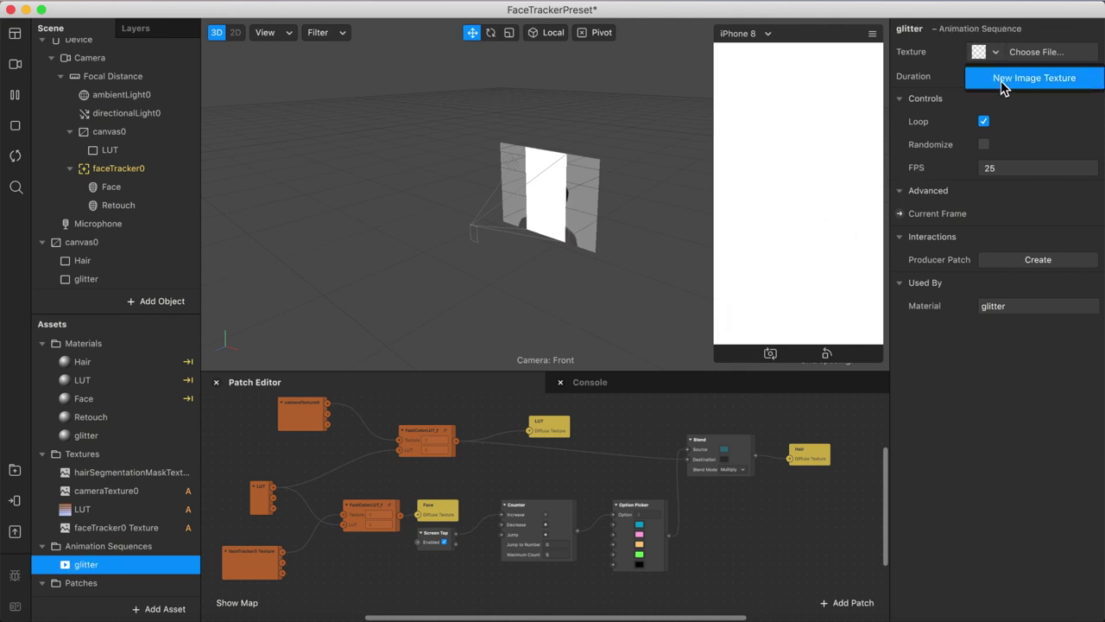
{"action": "left_click", "coordinate": [1004, 80]}
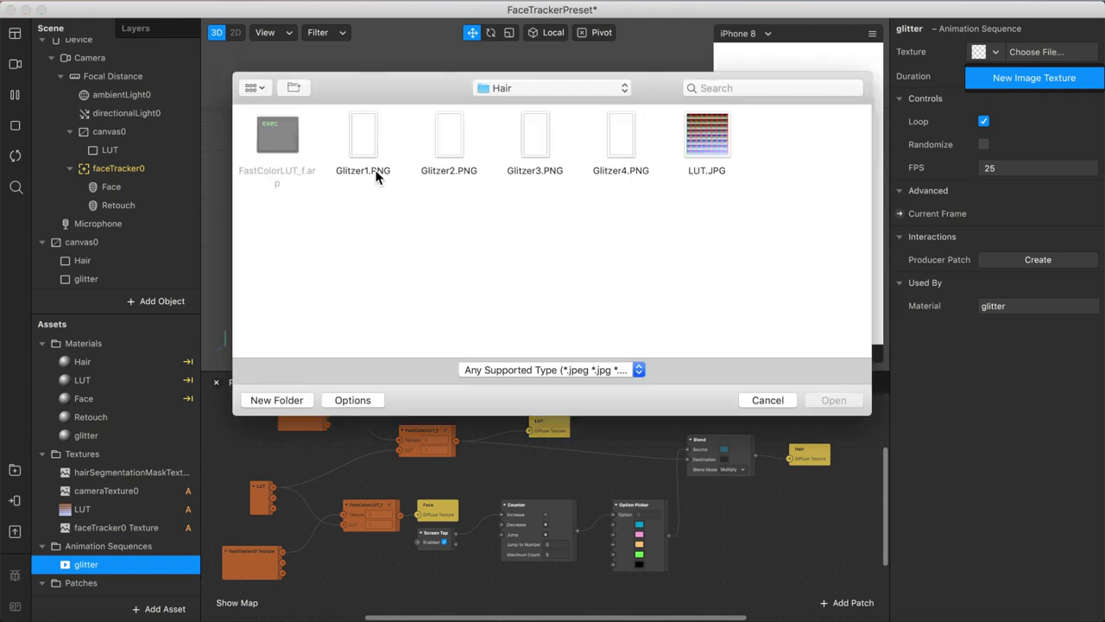
{"action": "left_click_drag", "start_coordinate": [349, 209], "coordinate": [630, 148]}
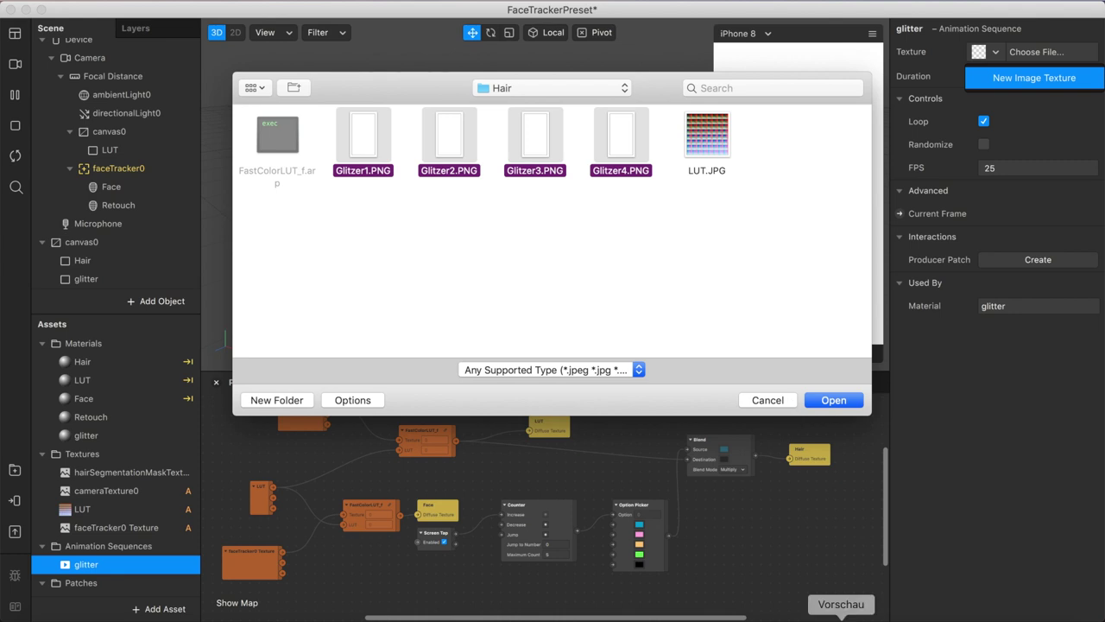
{"action": "left_click", "coordinate": [841, 615]}
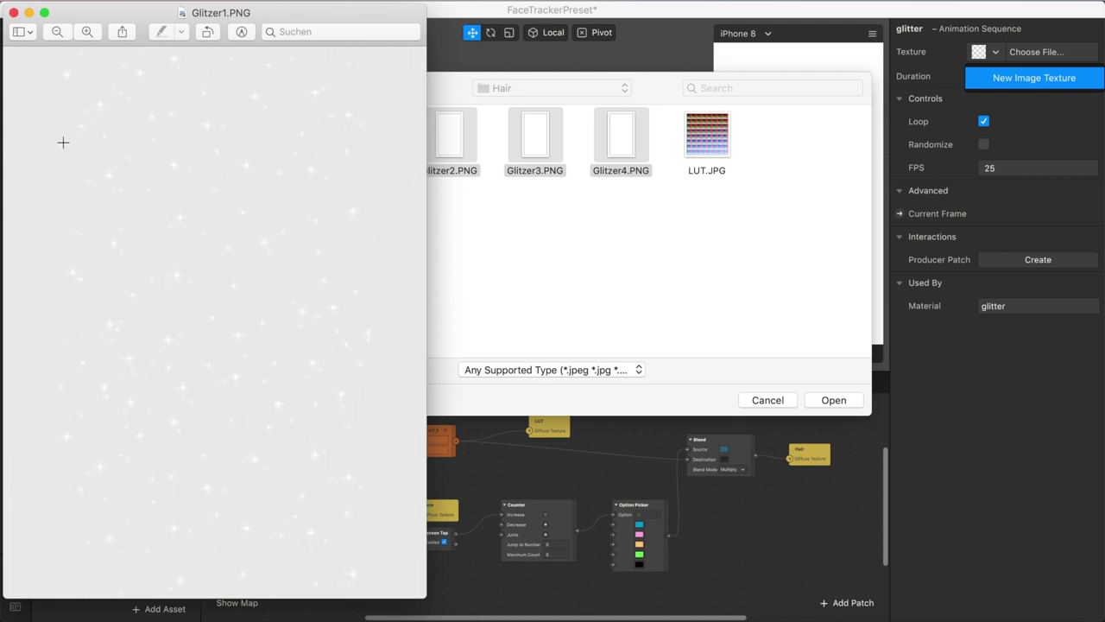
{"action": "left_click", "coordinate": [12, 13]}
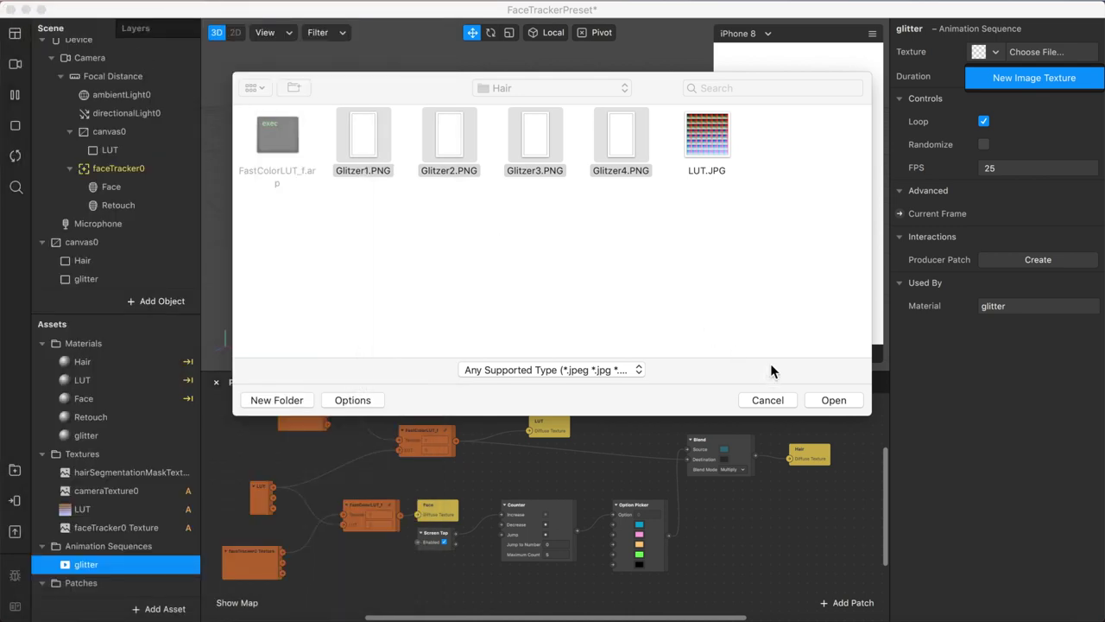
{"action": "left_click", "coordinate": [833, 401]}
{"action": "left_click", "coordinate": [833, 400]}
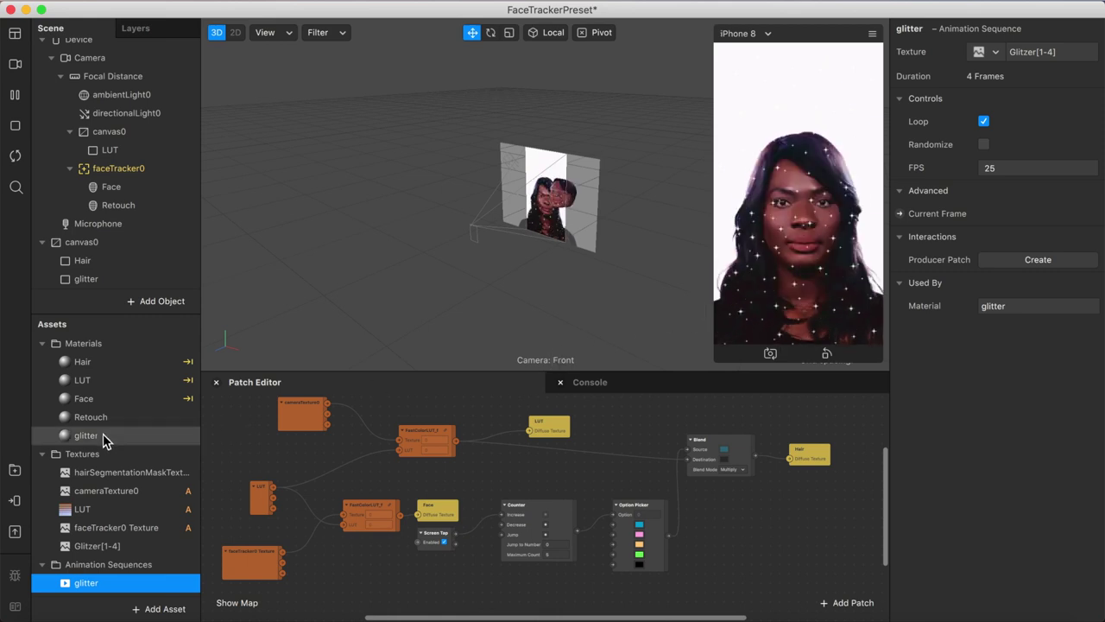
Step: Enable Alpha on the glitter material and use hairSegmentationMaskTexture0 as its alpha texture
{"action": "left_click", "coordinate": [103, 434]}
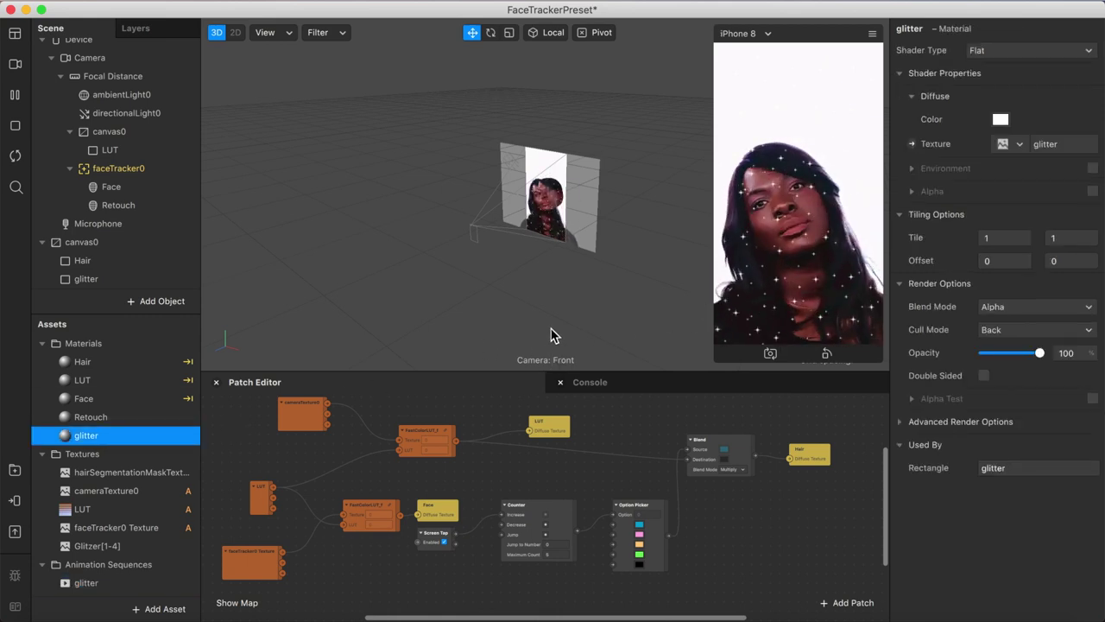
{"action": "left_click", "coordinate": [1092, 191]}
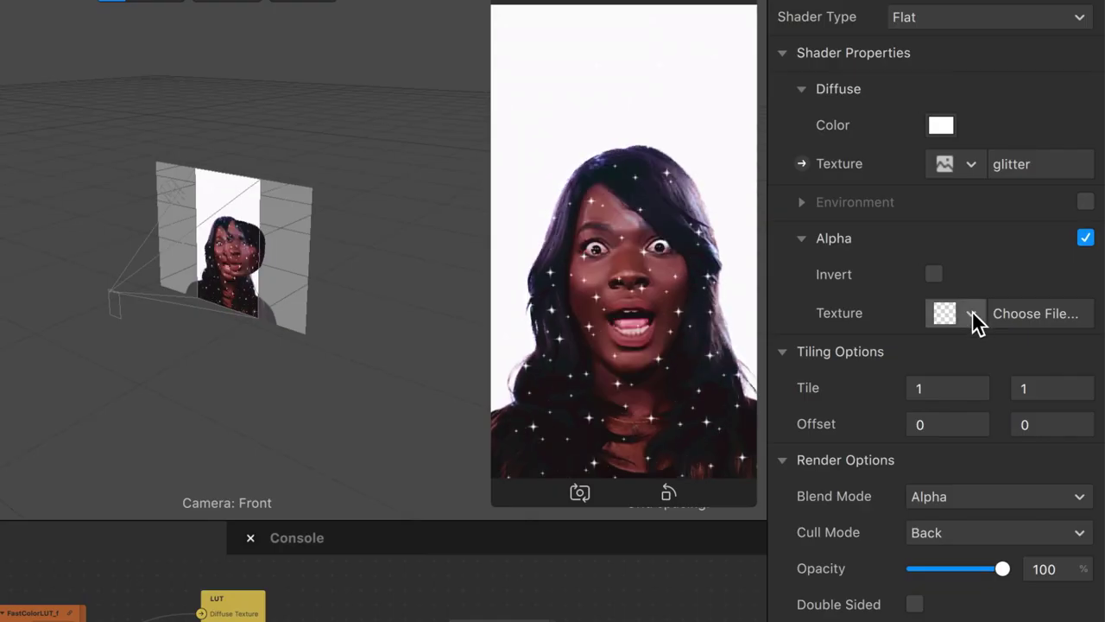
{"action": "left_click", "coordinate": [1021, 241]}
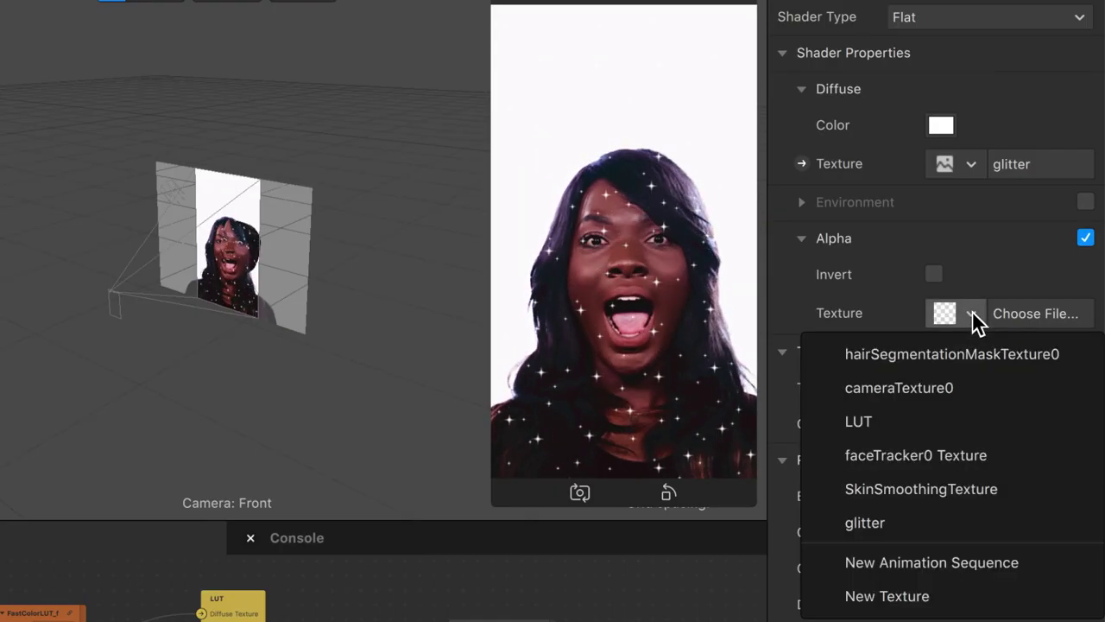
{"action": "left_click", "coordinate": [955, 360]}
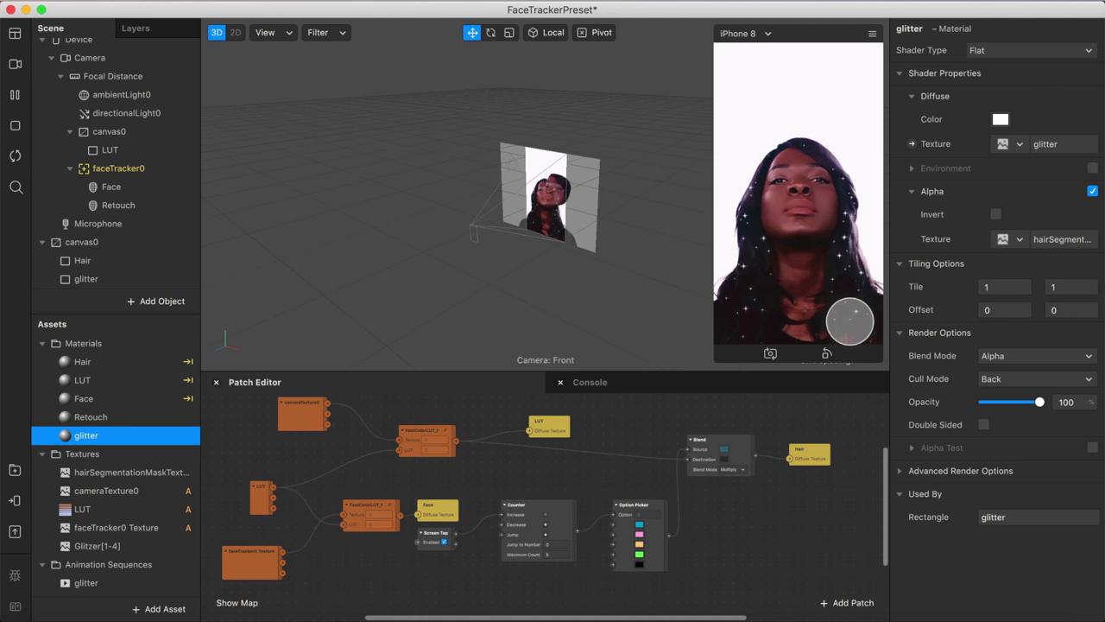
Step: Try lower opacities of 40% and 60% on the glitter material and settle on 74%
{"action": "left_click_drag", "start_coordinate": [1039, 403], "coordinate": [1006, 403]}
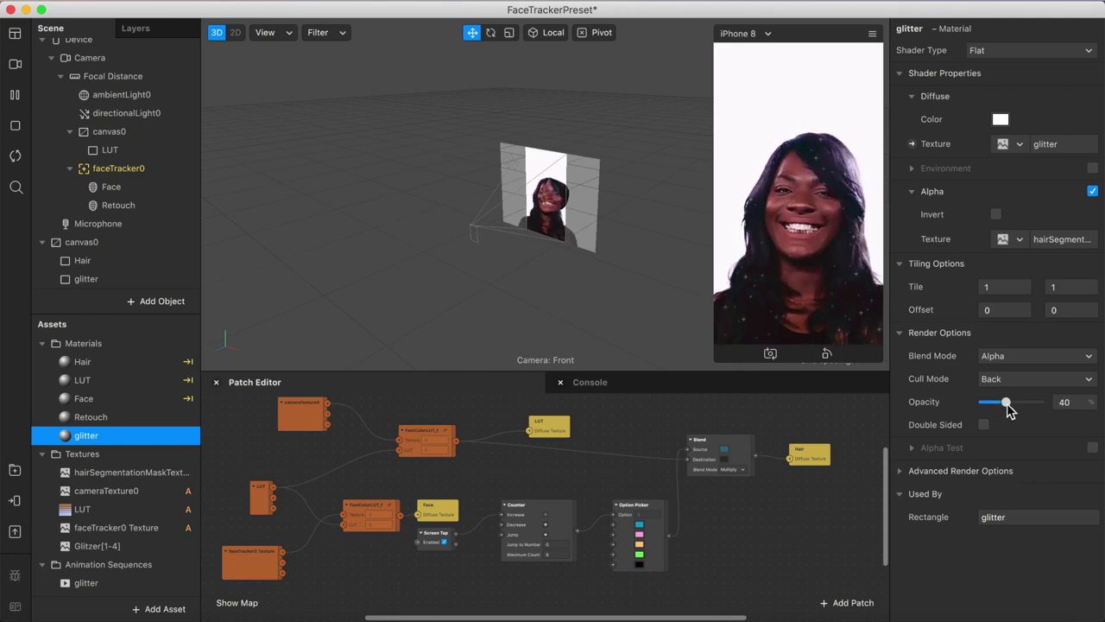
{"action": "mouse_move", "coordinate": [1006, 403]}
{"action": "left_mouse_down"}
{"action": "mouse_move", "coordinate": [1039, 409]}
{"action": "mouse_move", "coordinate": [1018, 413]}
{"action": "left_mouse_up"}
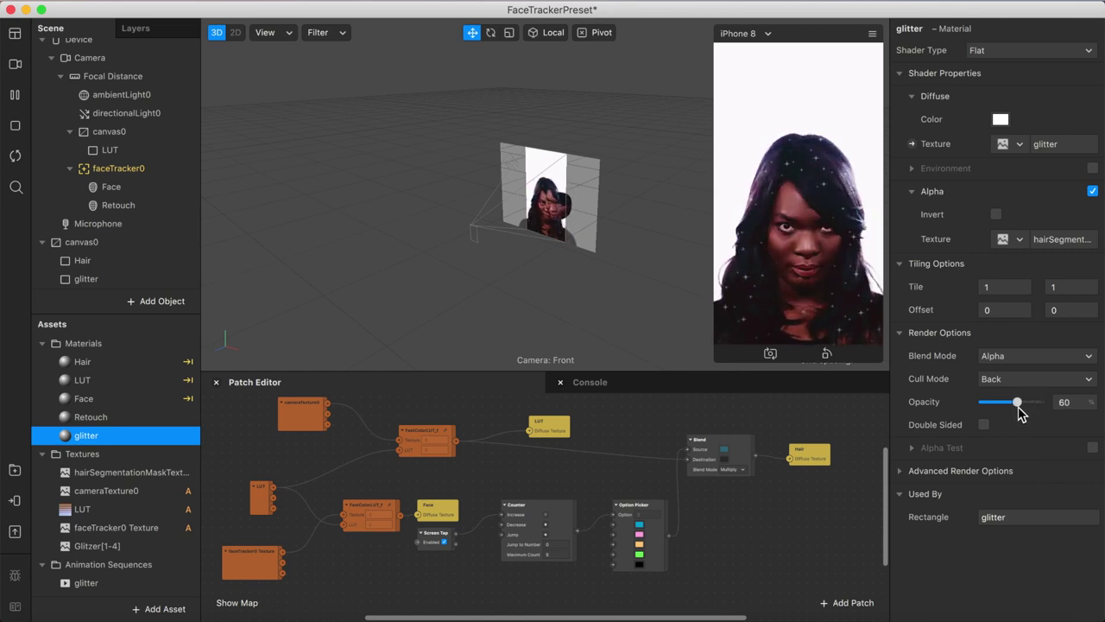
{"action": "mouse_move", "coordinate": [1019, 412]}
{"action": "left_mouse_down"}
{"action": "mouse_move", "coordinate": [993, 413]}
{"action": "mouse_move", "coordinate": [1019, 413]}
{"action": "left_mouse_up"}
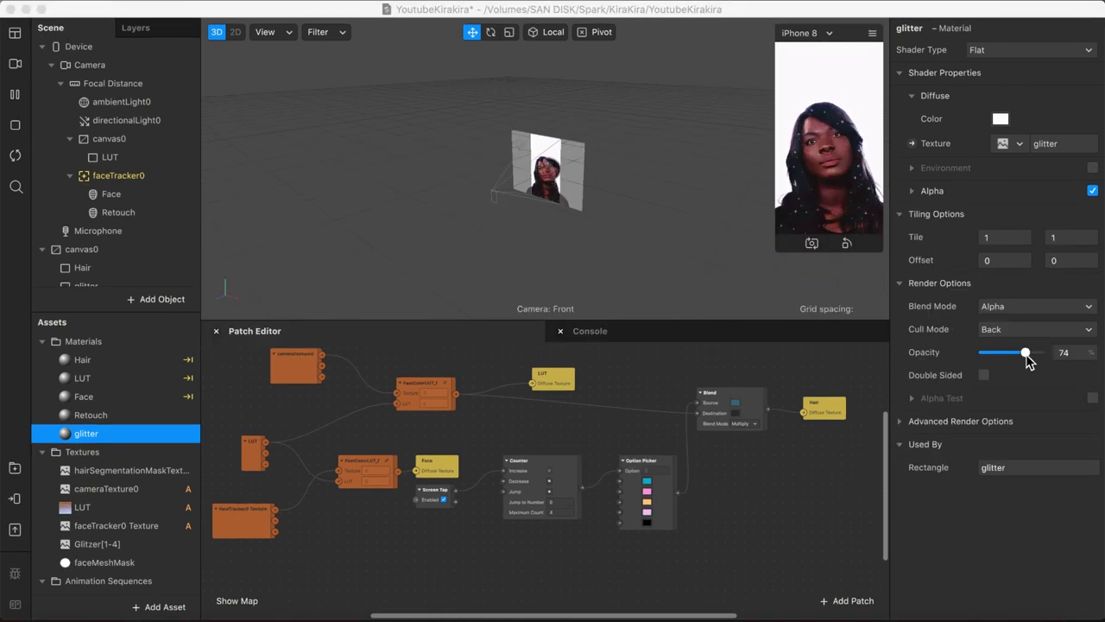
Step: Add a Slider UI patch in the empty area below the Screen Tap patch
{"action": "double_click", "coordinate": [450, 555]}
{"action": "type", "text": "slid"}
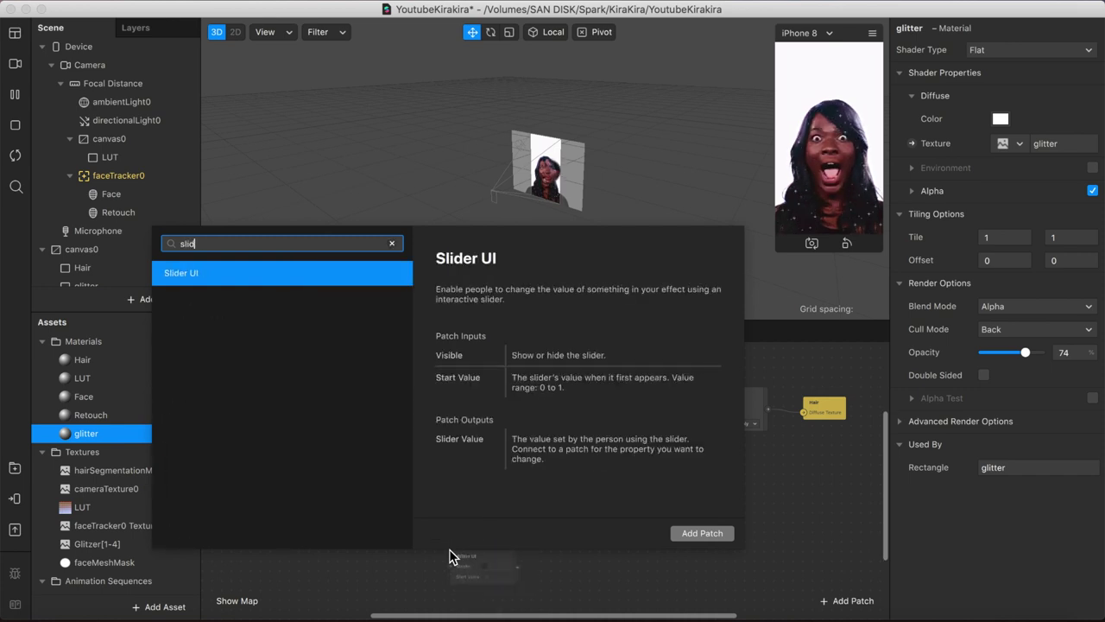
{"action": "key", "text": "Return"}
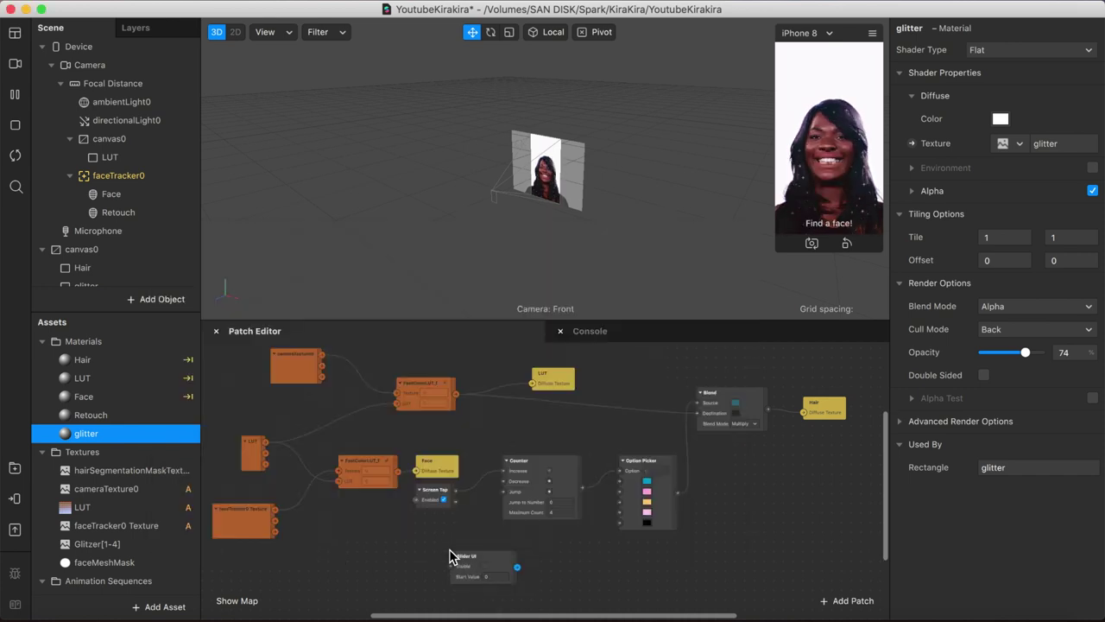
{"action": "scroll", "coordinate": [450, 555], "scroll_direction": "down", "scroll_amount": 4}
{"action": "left_click", "coordinate": [474, 501]}
{"action": "left_click_drag", "start_coordinate": [473, 502], "coordinate": [473, 506]}
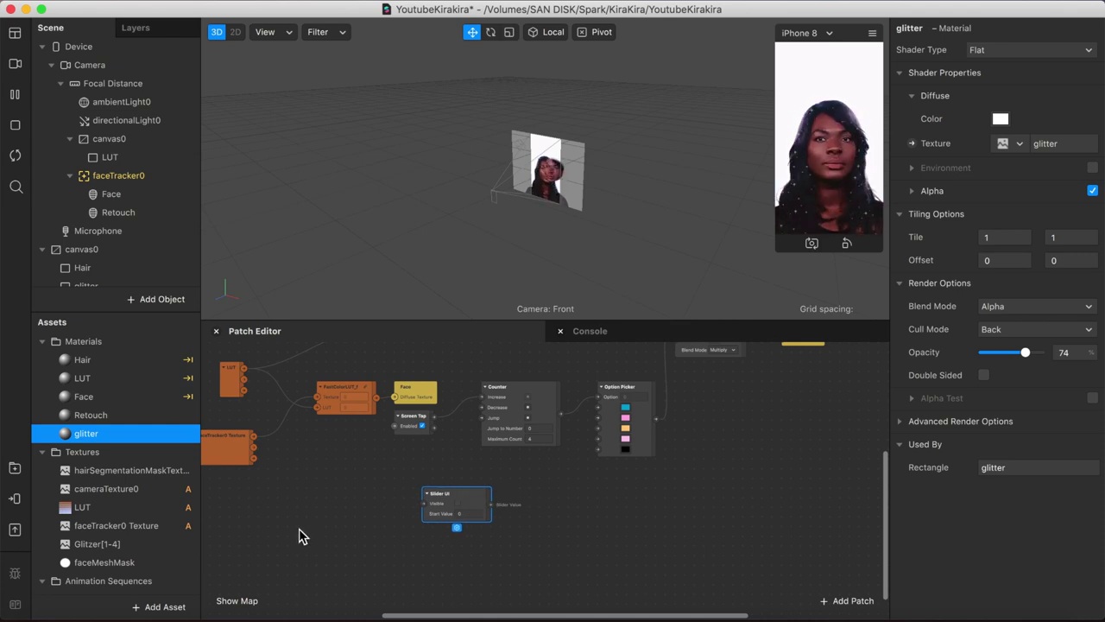
Step: Place the glitter animation sequence in the patch graph beneath Slider UI and make the slider visible
{"action": "scroll", "coordinate": [104, 552], "scroll_direction": "down", "scroll_amount": 3}
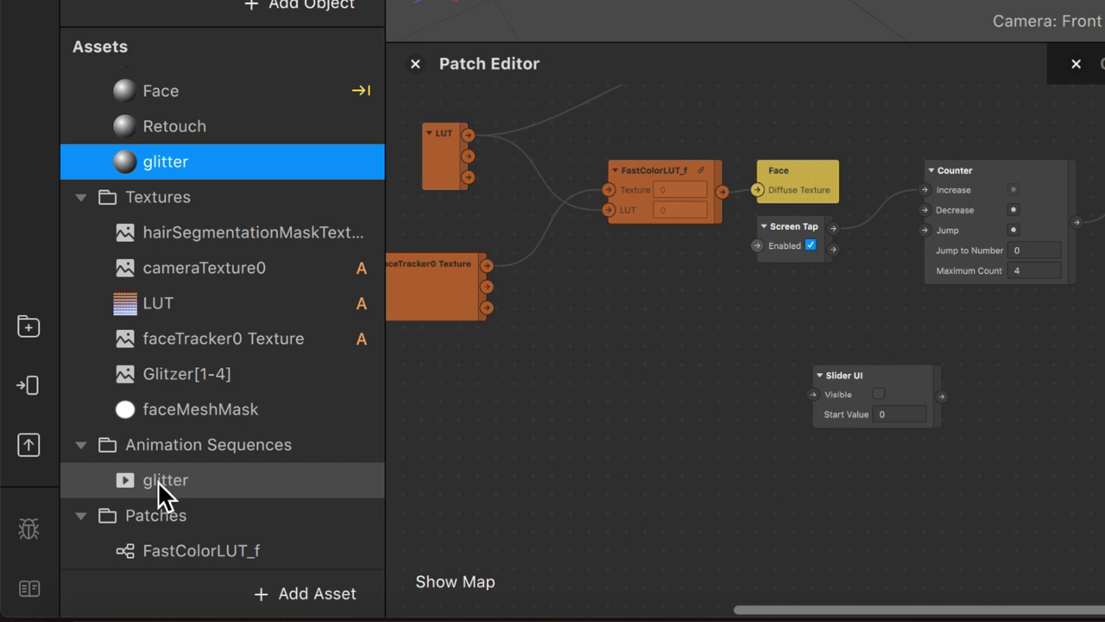
{"action": "left_click_drag", "start_coordinate": [775, 469], "coordinate": [648, 488]}
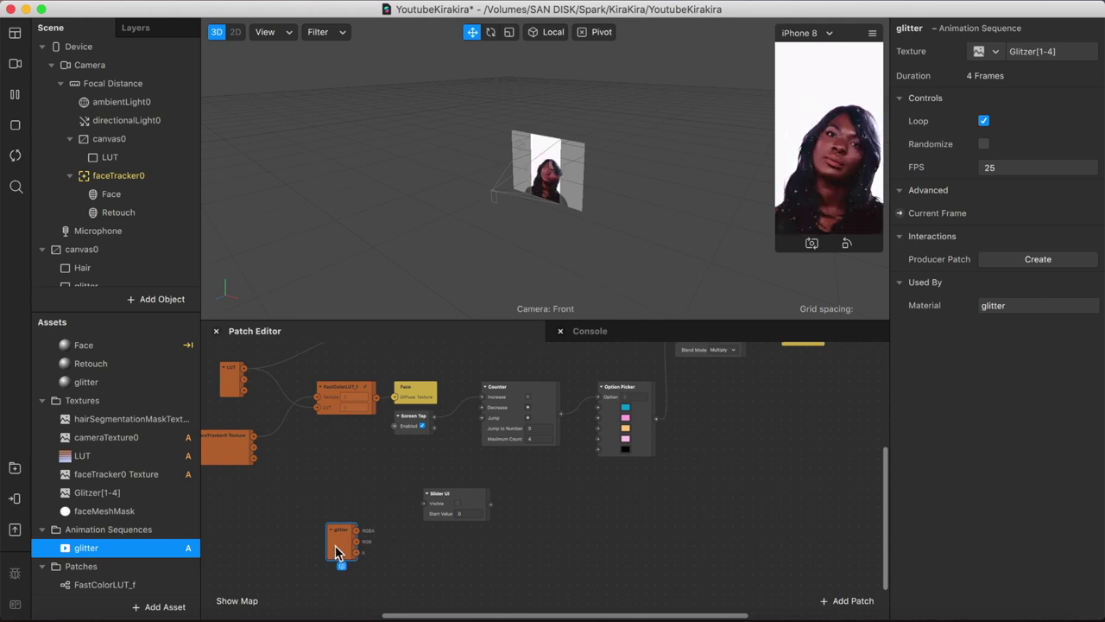
{"action": "left_click_drag", "start_coordinate": [336, 553], "coordinate": [471, 575]}
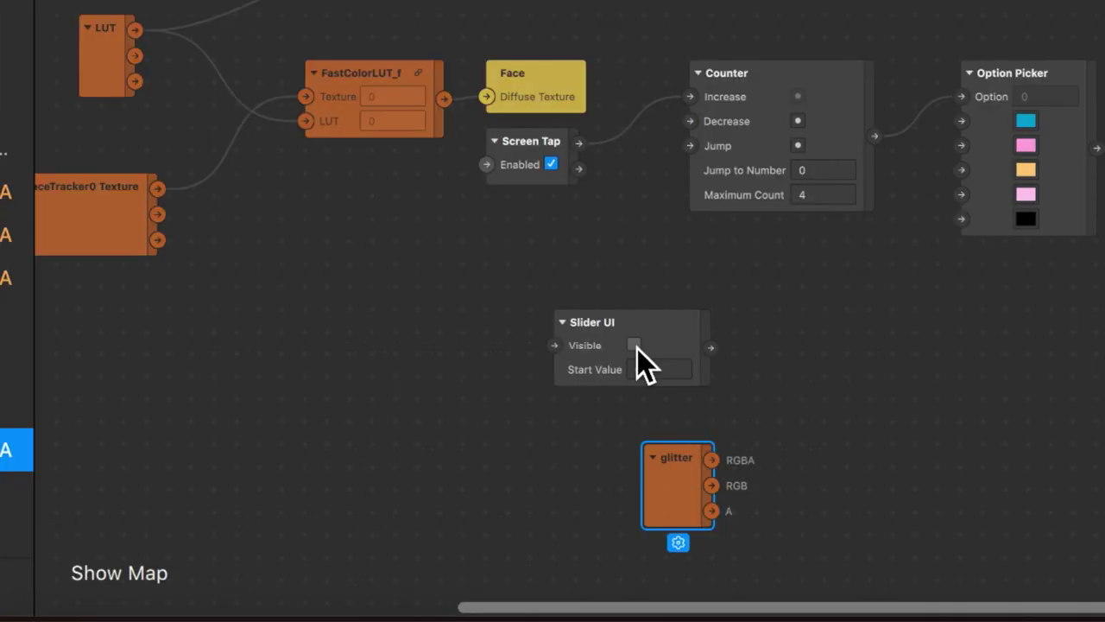
{"action": "left_click", "coordinate": [636, 346]}
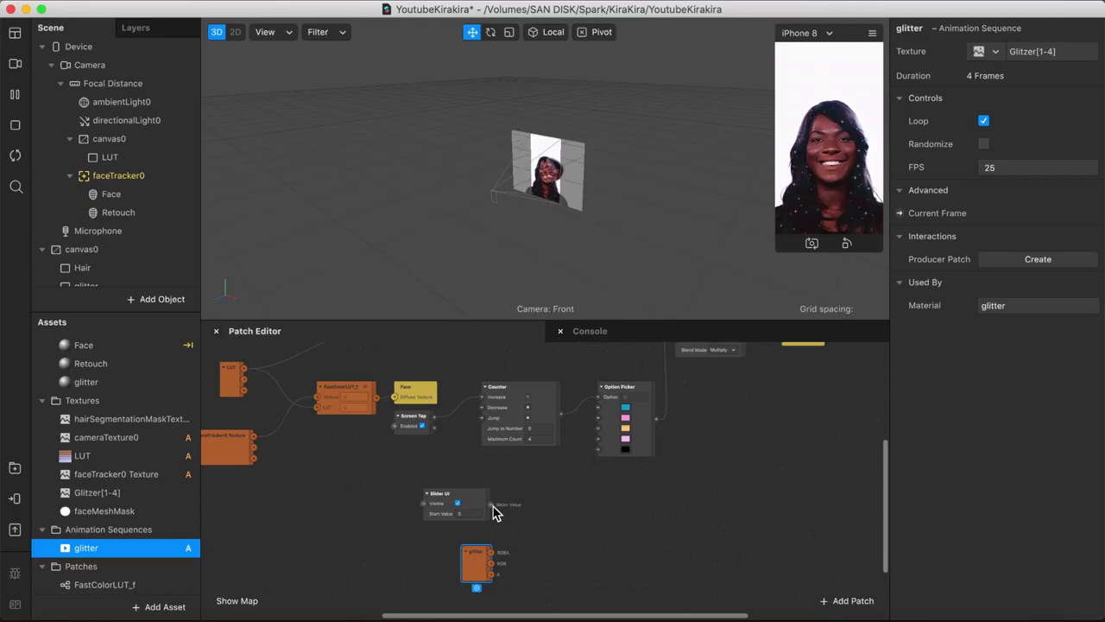
Step: Feed the Slider Value into a new Multiply patch's First Value and the glitter sequence's RGBA output into its Second Value
{"action": "left_click_drag", "start_coordinate": [491, 505], "coordinate": [554, 516]}
{"action": "type", "text": "multiply"}
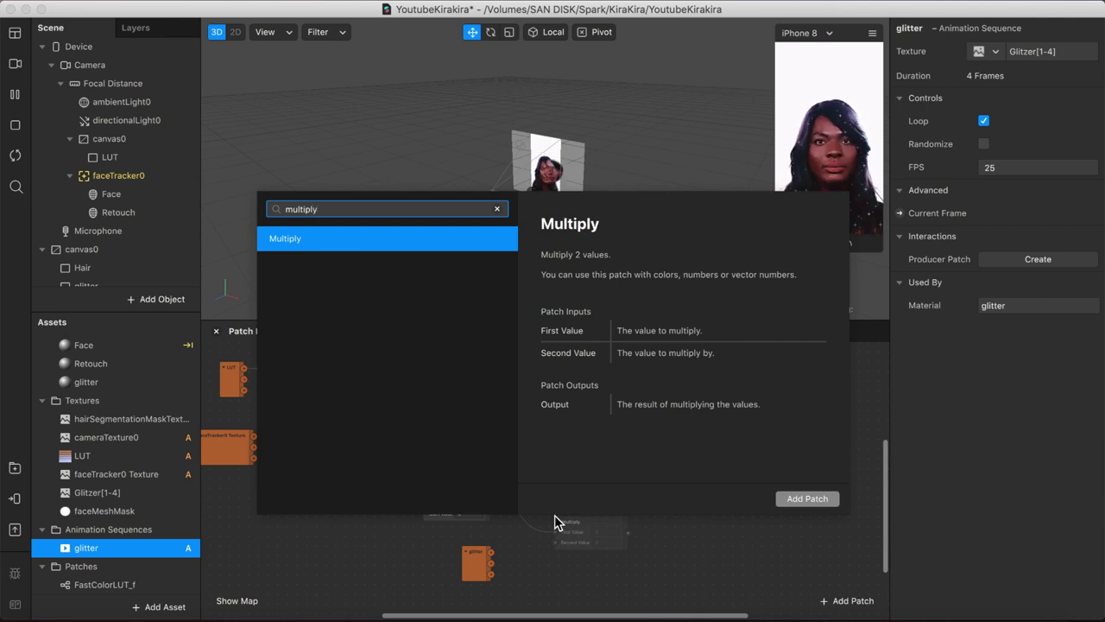
{"action": "key", "text": "Return"}
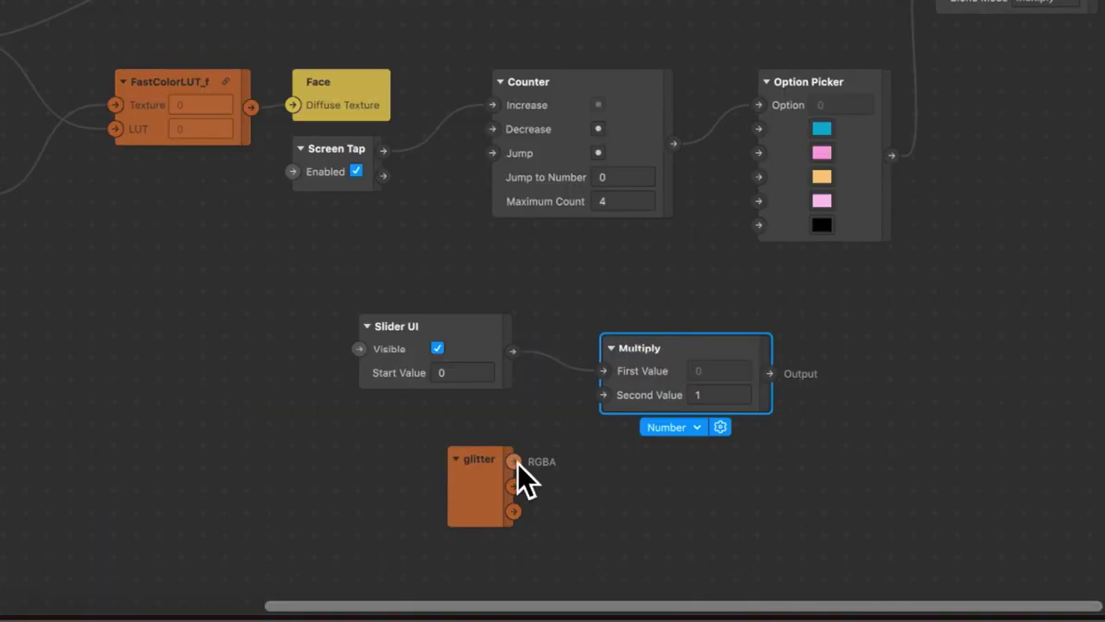
{"action": "left_click_drag", "start_coordinate": [518, 464], "coordinate": [608, 398]}
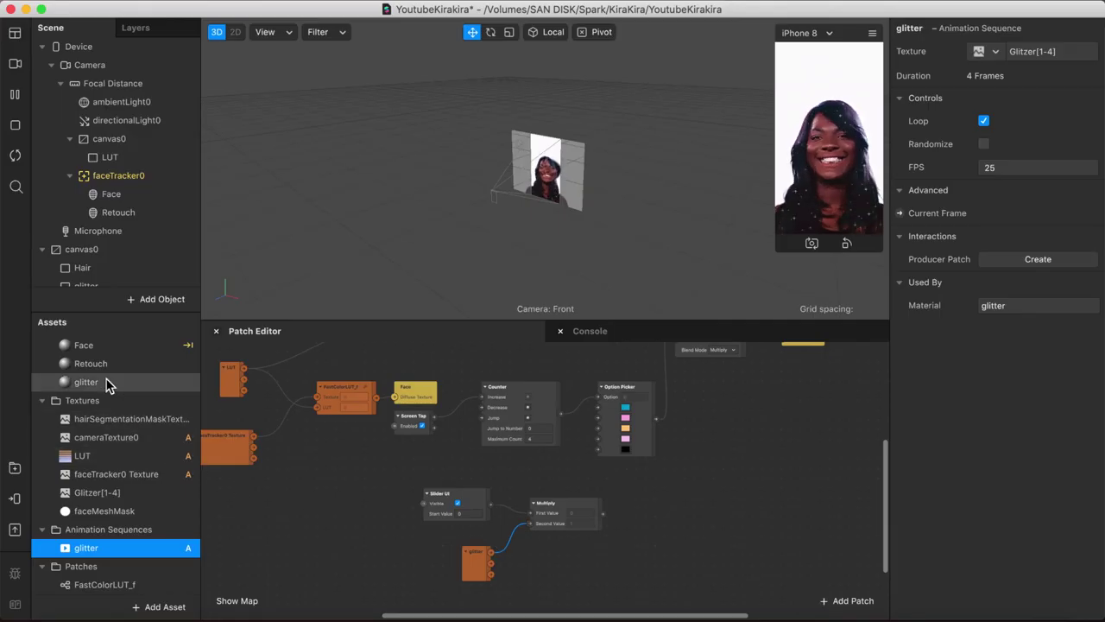
Step: Create a diffuse texture patch for the glitter material, place it beside Multiply, and connect the Multiply output to it
{"action": "left_click", "coordinate": [109, 383]}
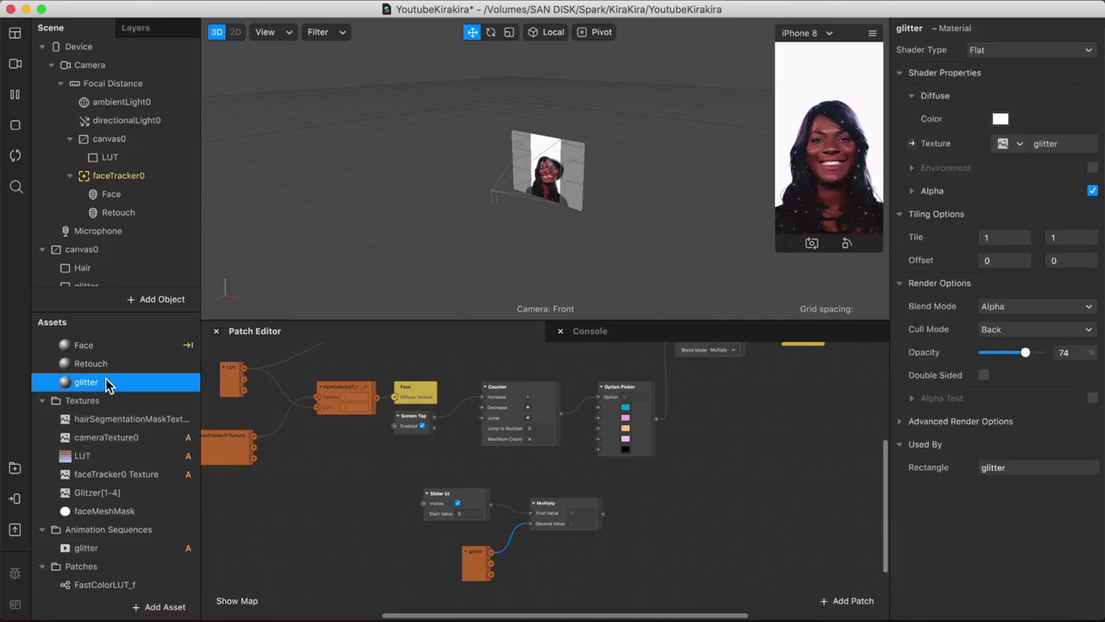
{"action": "left_click", "coordinate": [912, 143]}
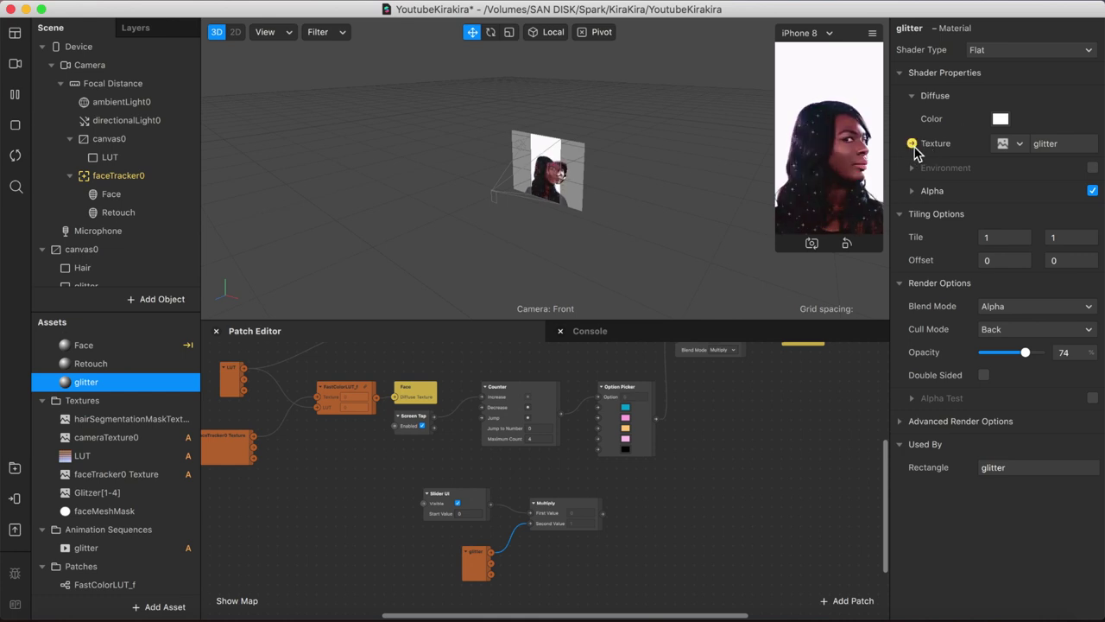
{"action": "left_click_drag", "start_coordinate": [578, 493], "coordinate": [678, 516]}
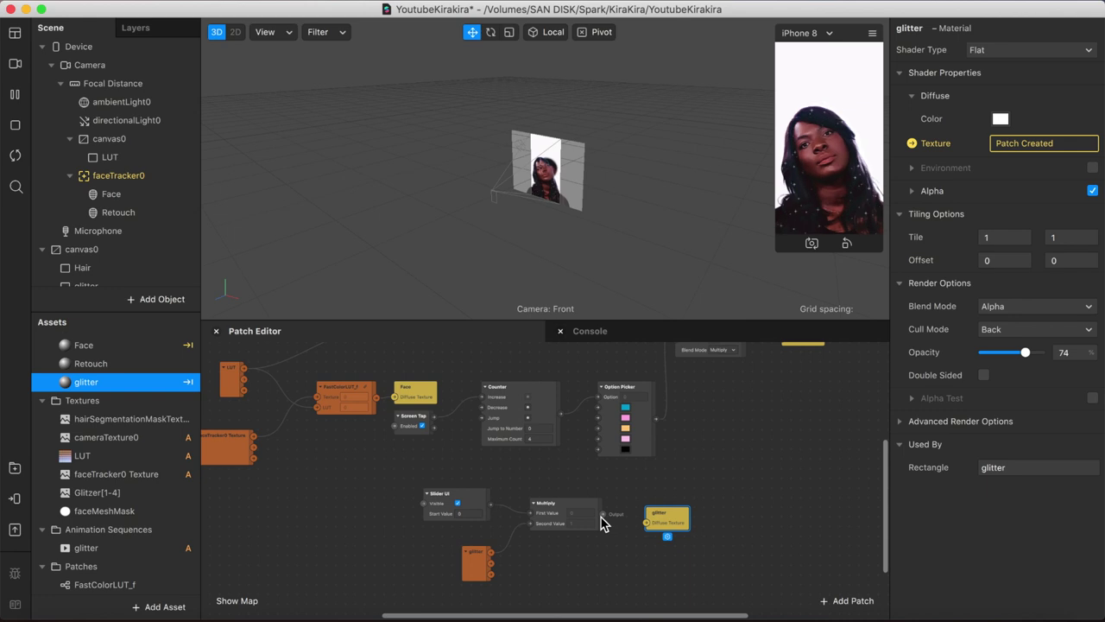
{"action": "left_click_drag", "start_coordinate": [602, 513], "coordinate": [647, 527]}
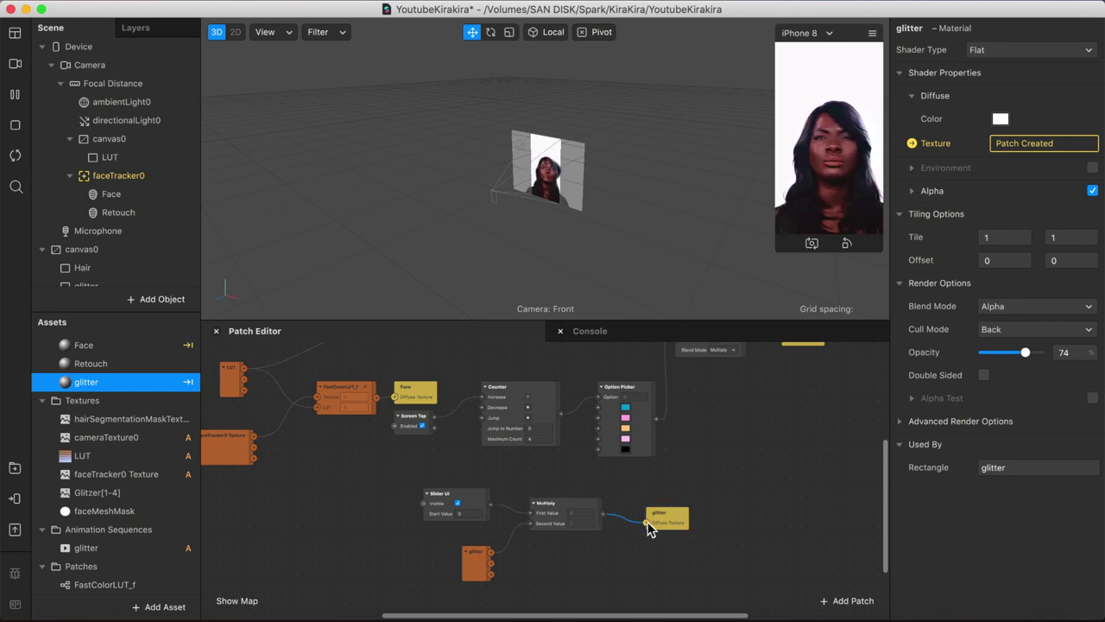